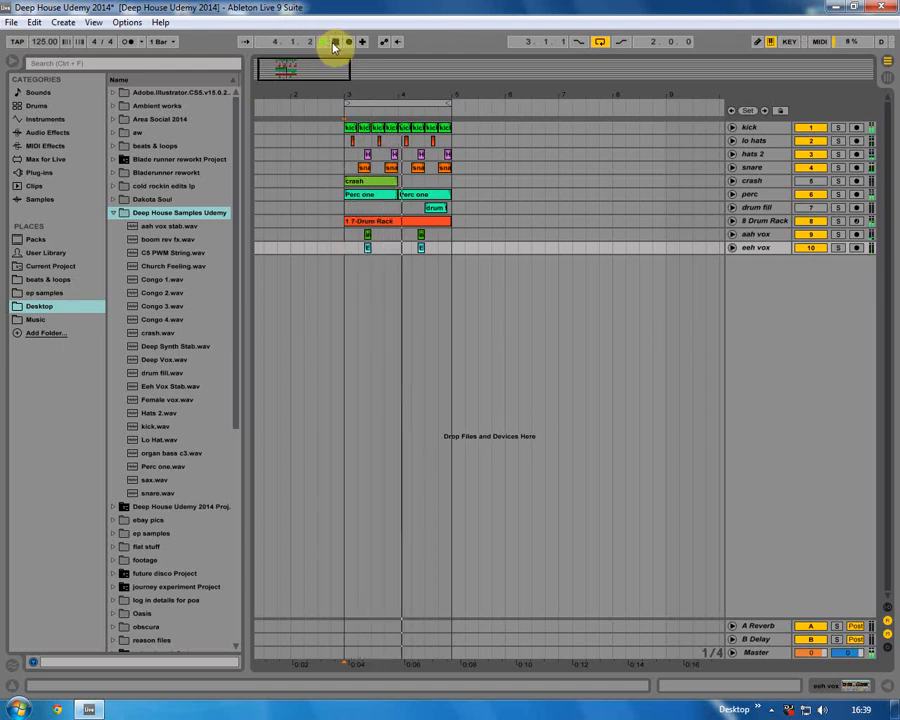
# Stop playback, create a new Simpler track, and load organ bass c3.wav from the Deep House Samples Udemy folder into it.
pyautogui.click(335, 46)
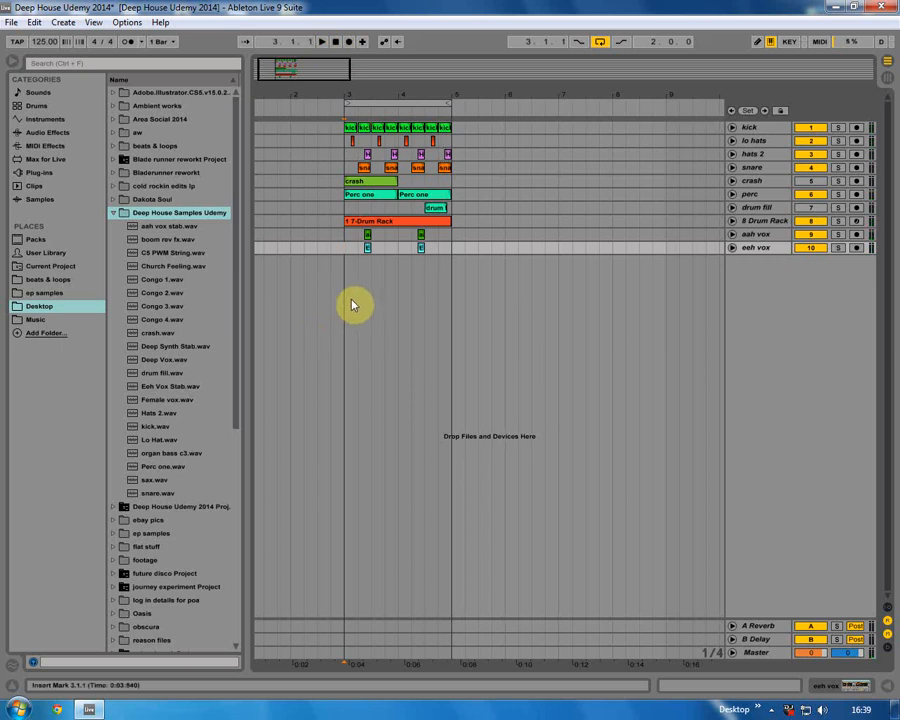
pyautogui.click(38, 120)
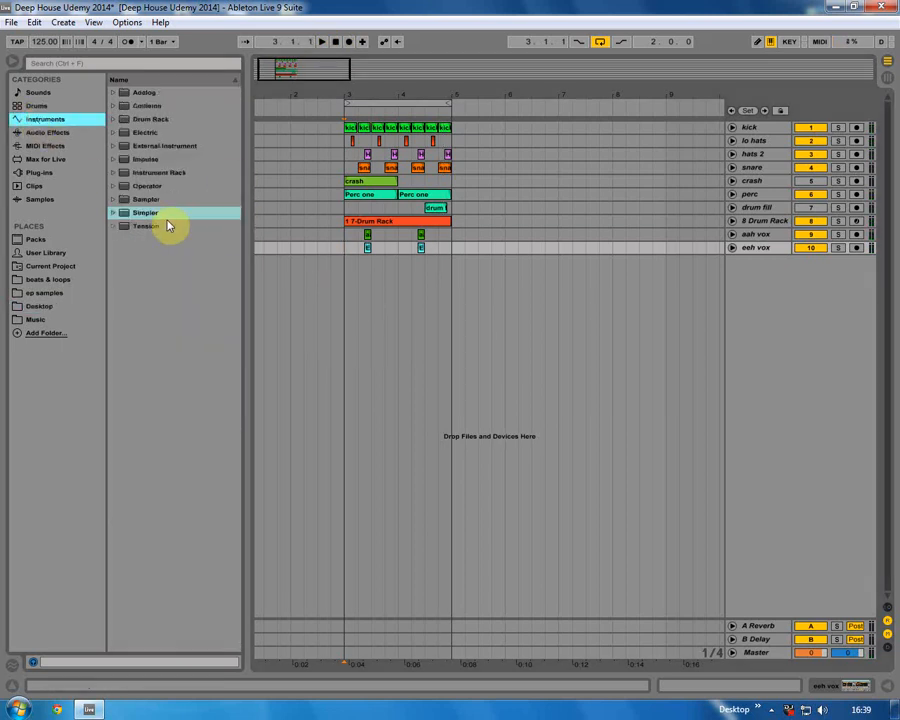
pyautogui.moveTo(147, 216); pyautogui.dragTo(380, 282)
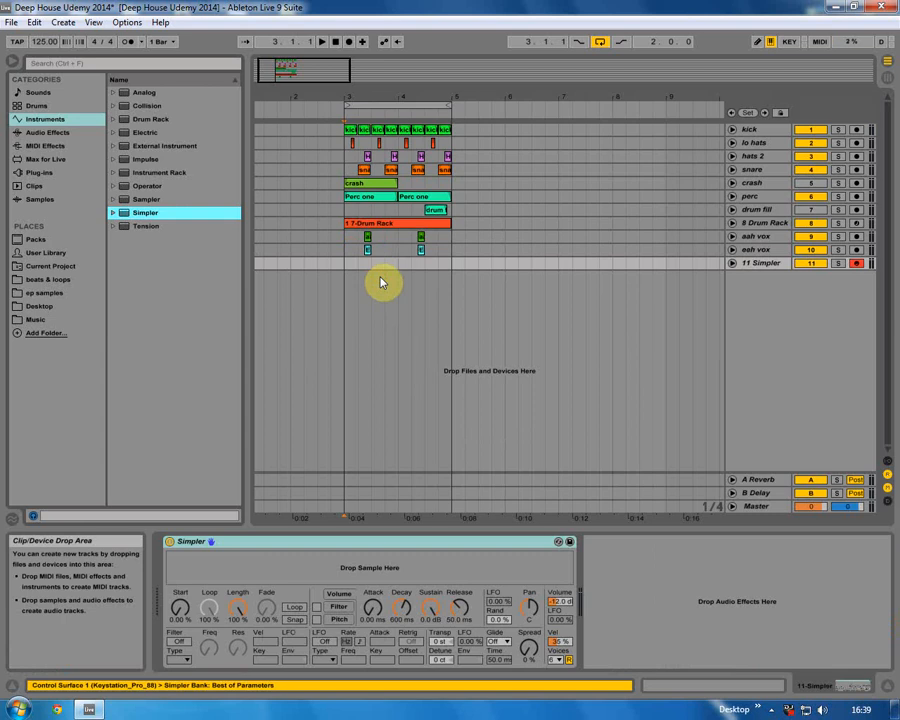
pyautogui.click(30, 306)
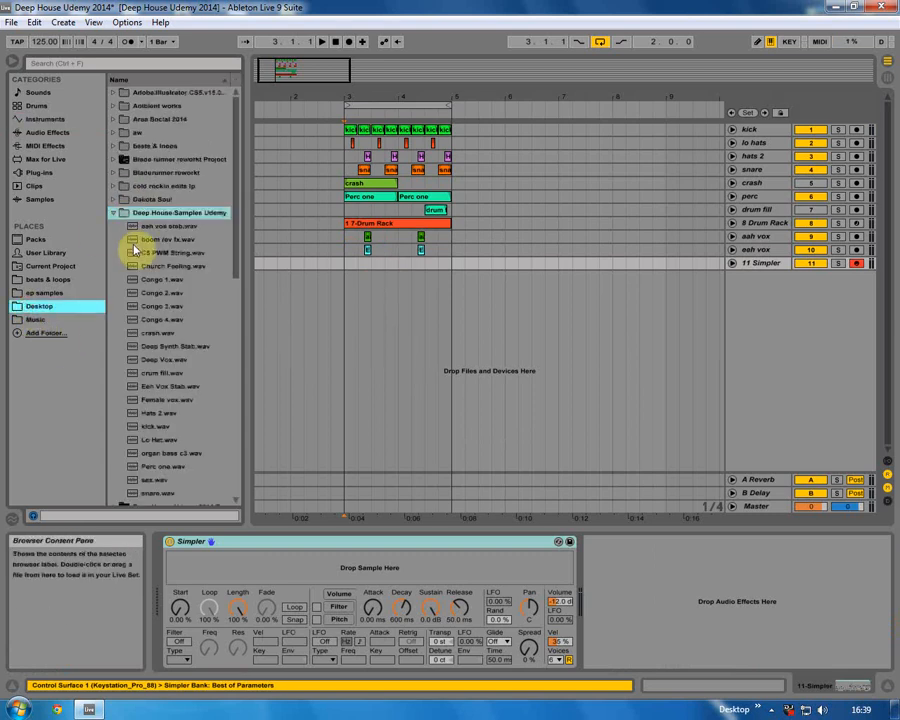
pyautogui.moveTo(165, 453); pyautogui.dragTo(253, 572)
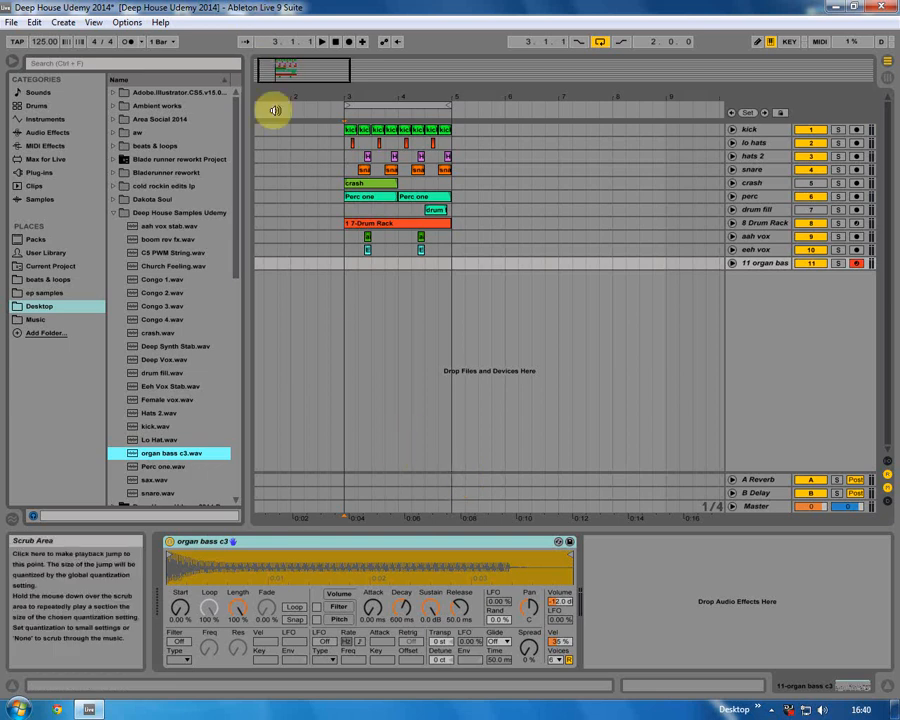
# Record an organ bass MIDI part from the start of bar 1 with the metronome on.
pyautogui.moveTo(270, 108); pyautogui.dragTo(260, 114)
pyautogui.click(128, 41)
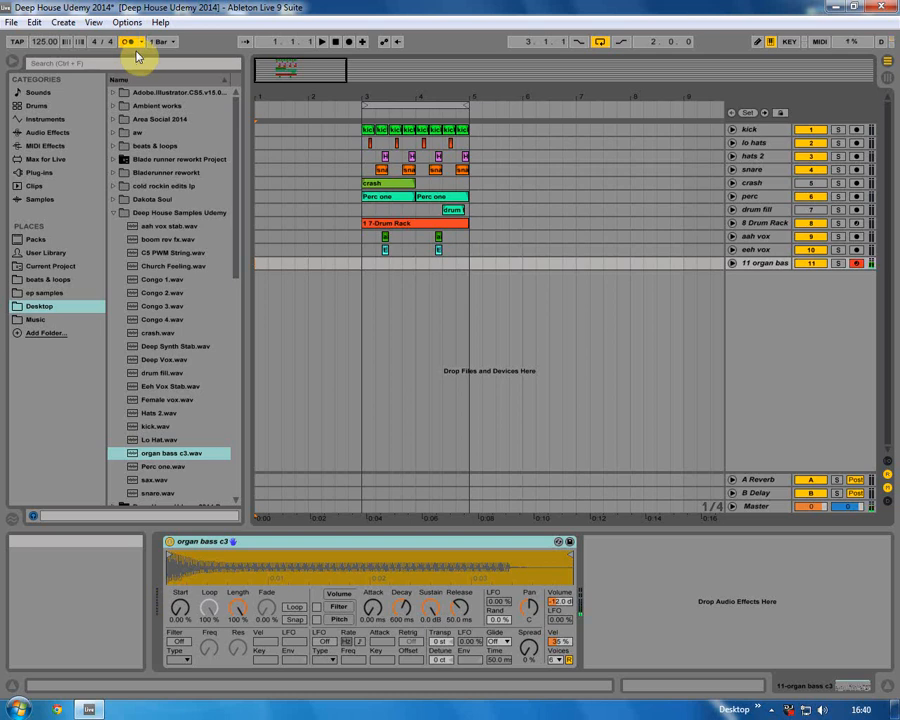
pyautogui.click(349, 43)
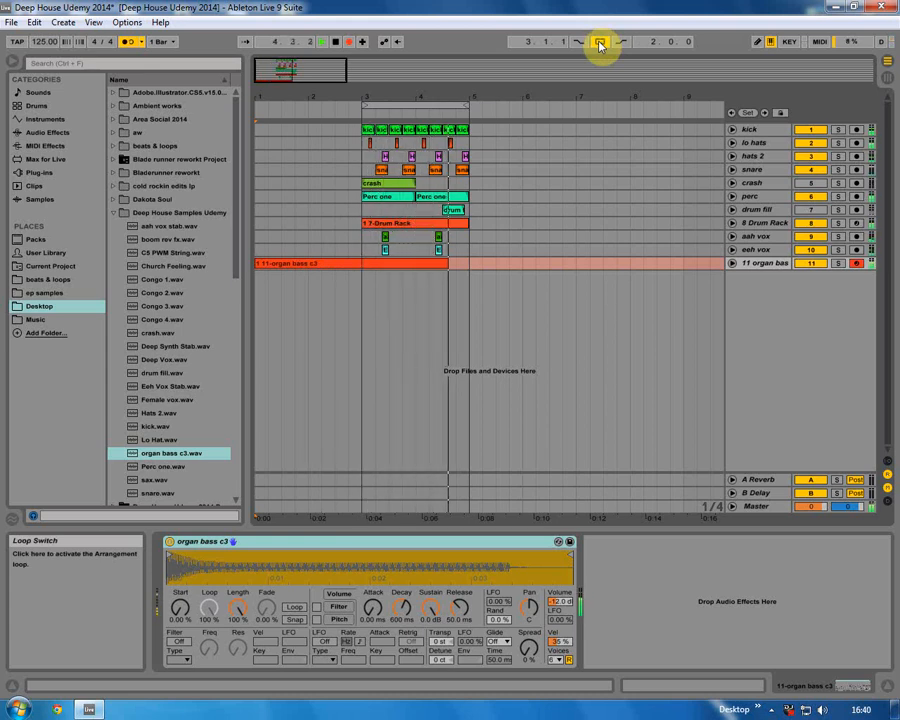
pyautogui.click(335, 41)
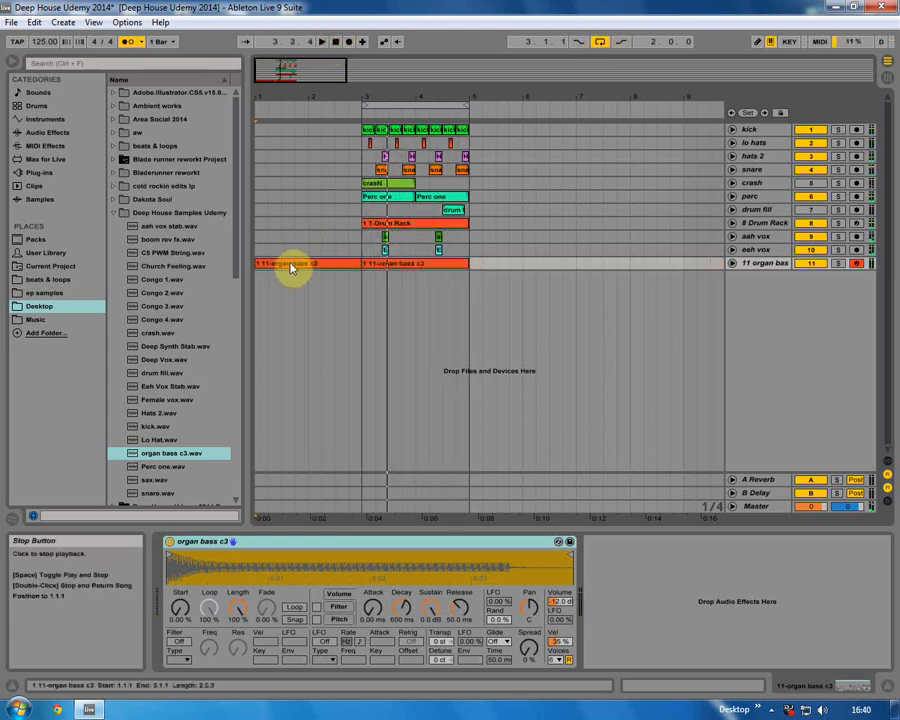
# Delete the recorded organ bass clip over bars 1 and 2, and the notes before bar 5 in the remaining clip.
pyautogui.click(291, 263)
pyautogui.doubleClick(352, 265)
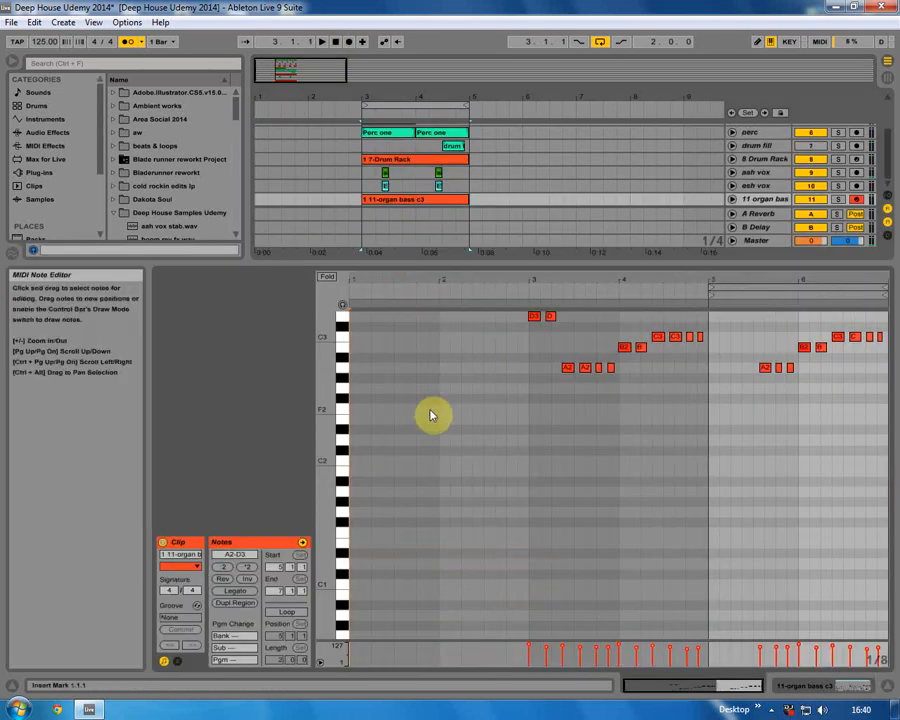
pyautogui.scroll(2, 518, 450)
pyautogui.moveTo(518, 446); pyautogui.dragTo(701, 347)
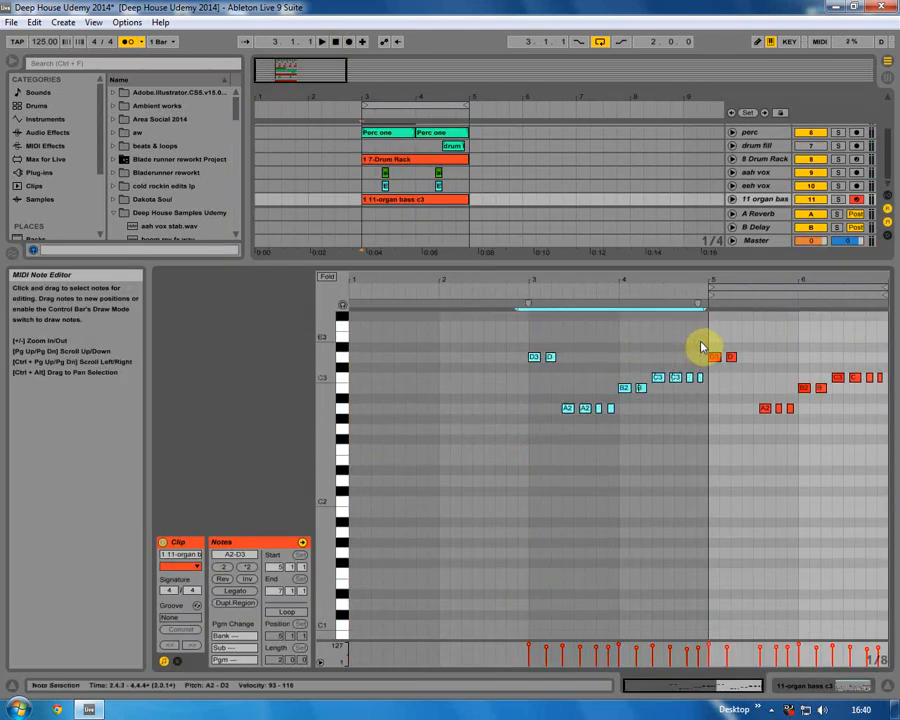
pyautogui.press('Delete')
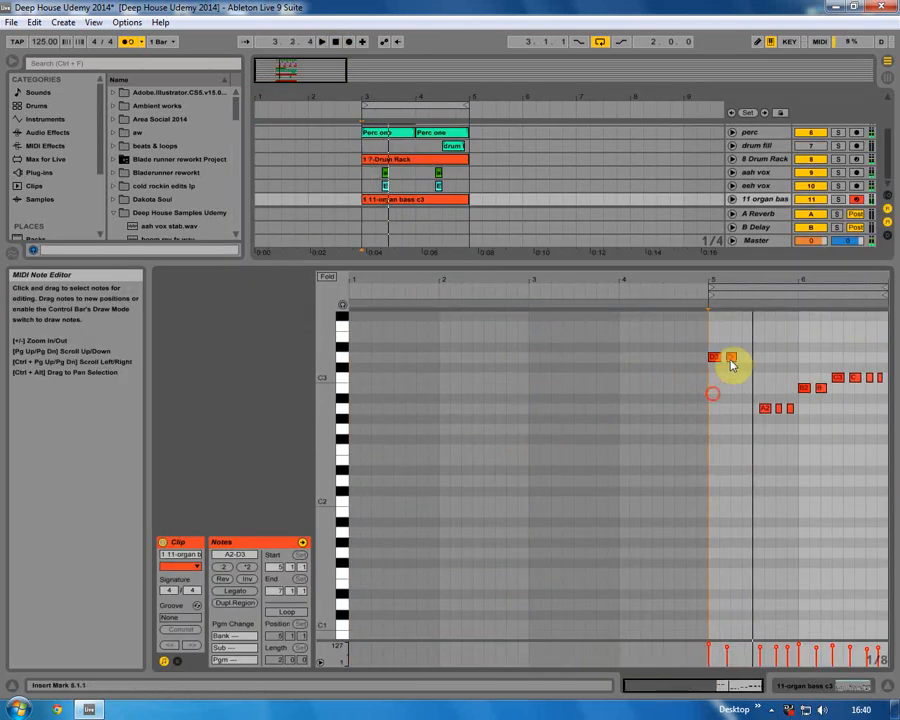
# Add a third D3 note at 5.2.3 and quantize all notes in the organ bass clip.
pyautogui.doubleClick(744, 358)
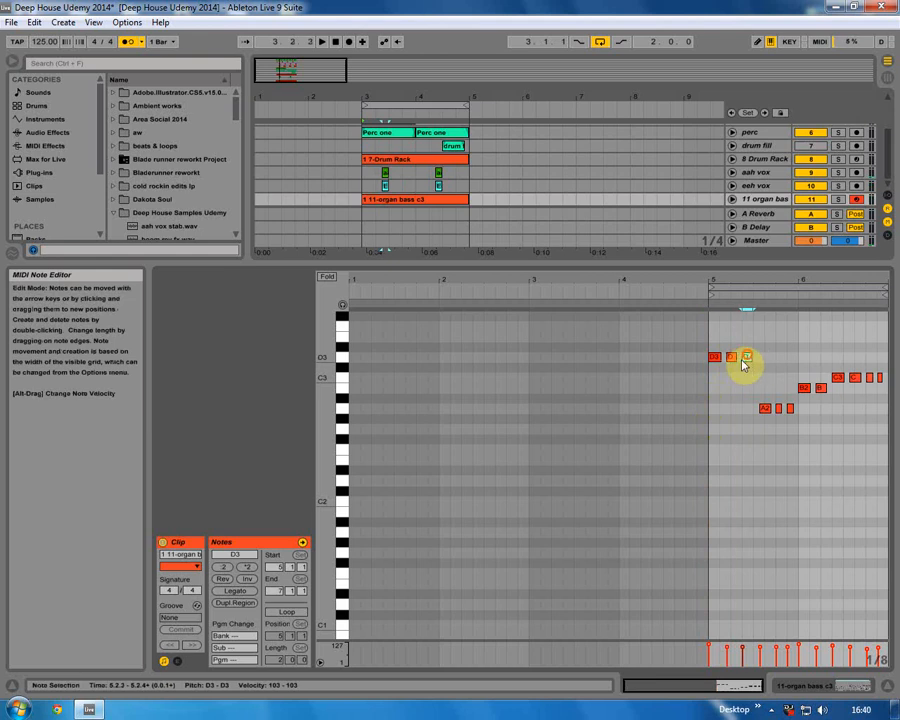
pyautogui.click(710, 392)
pyautogui.moveTo(715, 473); pyautogui.dragTo(888, 285)
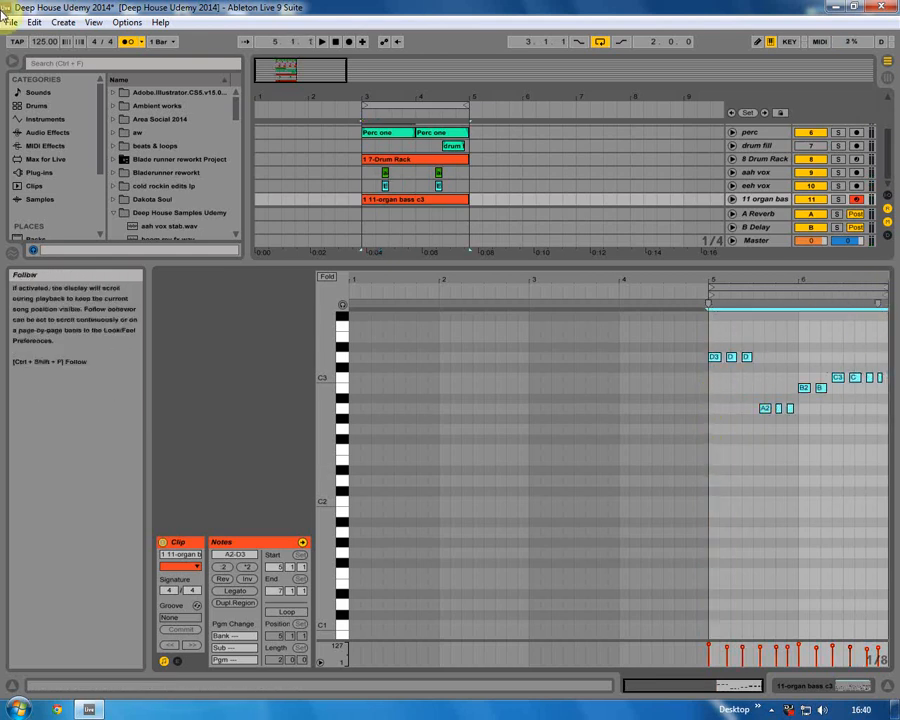
pyautogui.click(32, 22)
pyautogui.click(52, 345)
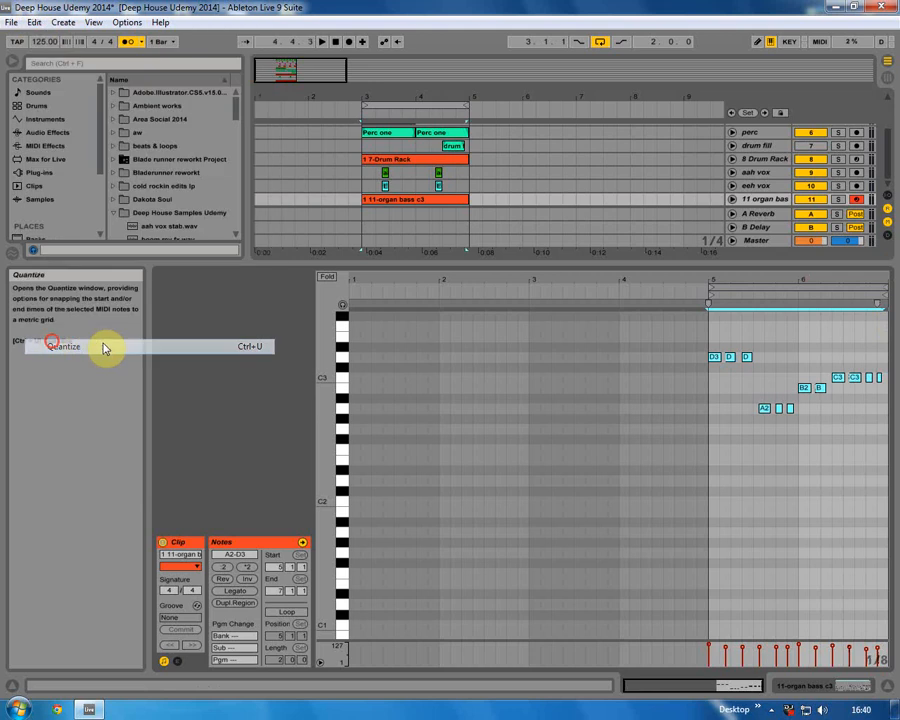
# Play the organ bass clip and move the third D3 note down to A2.
pyautogui.press('space')
pyautogui.moveTo(748, 280); pyautogui.dragTo(748, 322)
pyautogui.click(735, 385)
pyautogui.click(742, 358)
pyautogui.moveTo(744, 380); pyautogui.dragTo(746, 408)
pyautogui.press('space')
pyautogui.moveTo(746, 281); pyautogui.dragTo(638, 276)
pyautogui.press('space')
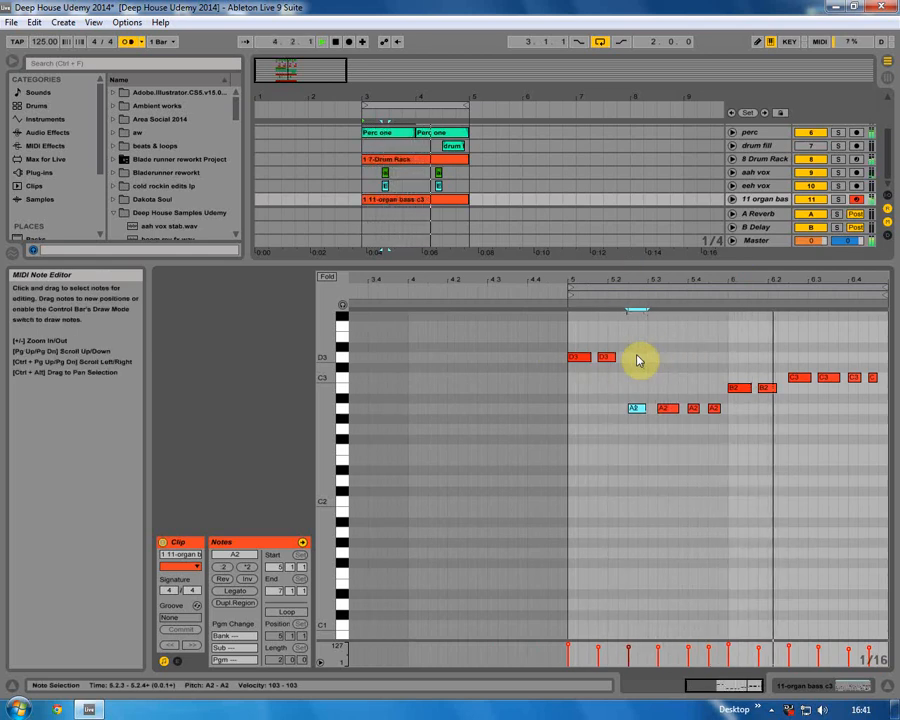
# Lengthen the last C3, last A2 and second D3 notes slightly, and turn off the metronome.
pyautogui.click(874, 377)
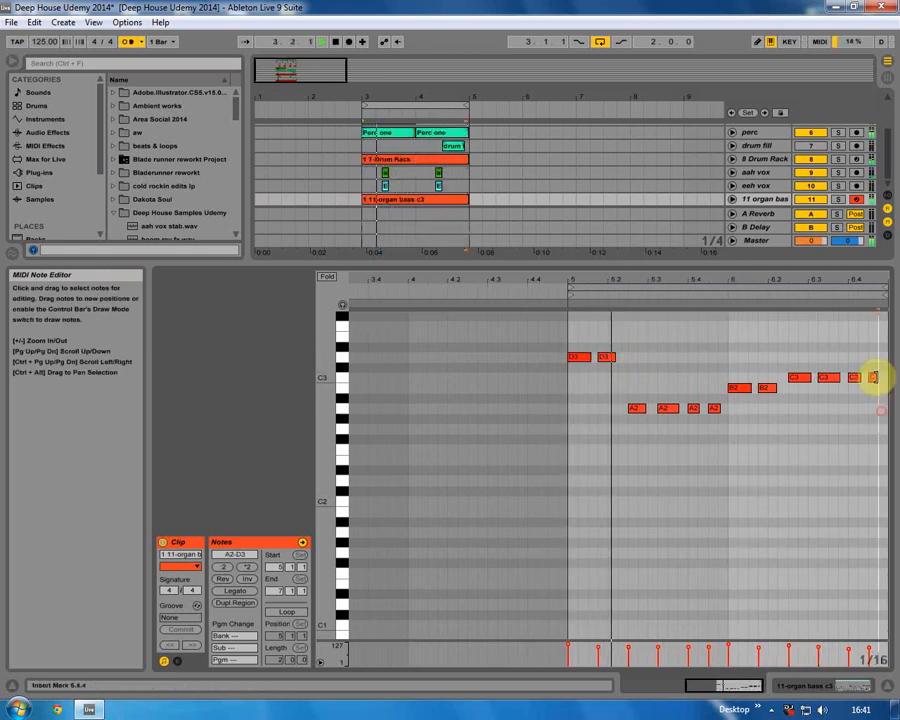
pyautogui.click(718, 408)
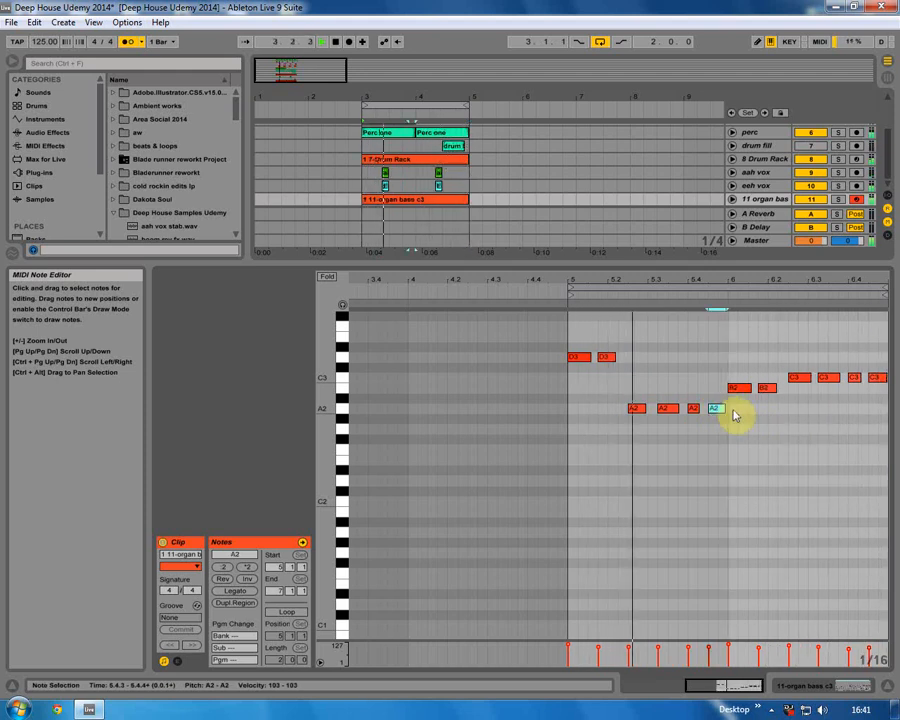
pyautogui.click(609, 358)
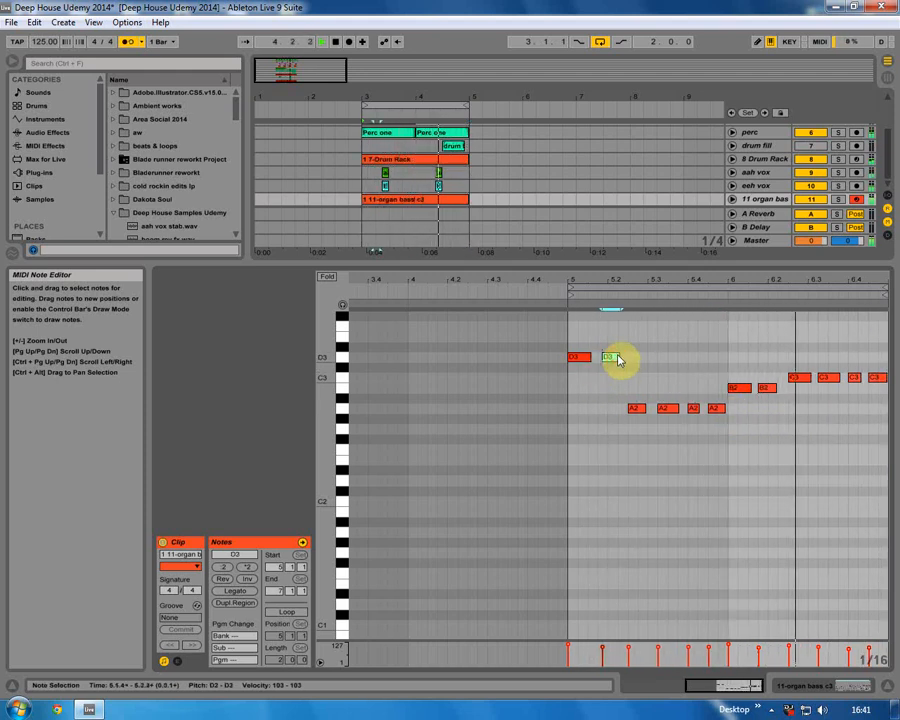
pyautogui.click(128, 41)
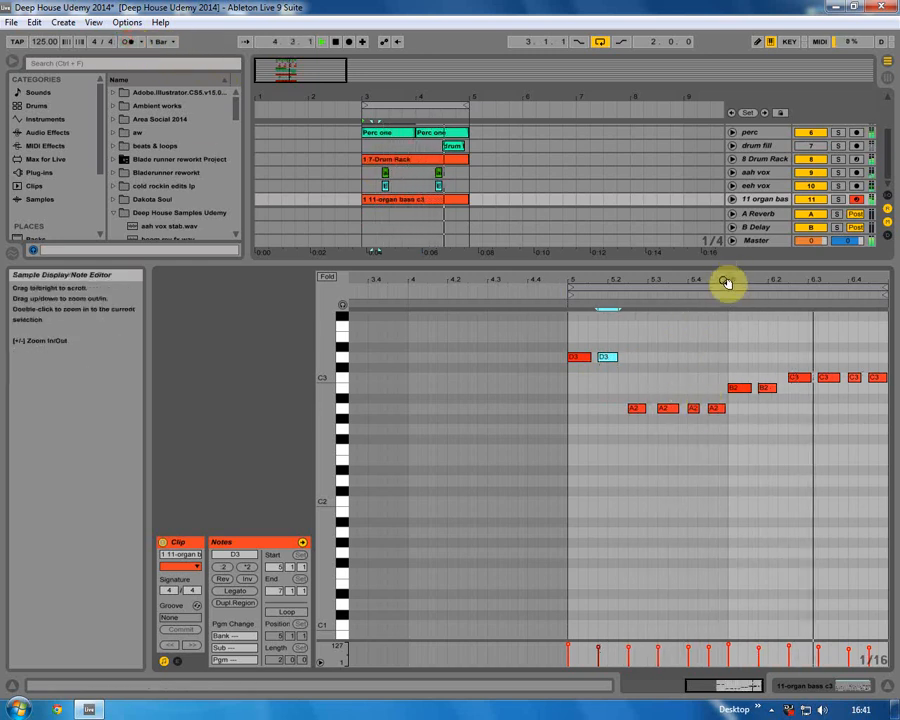
# Adjust the length of the A2 note at 5.4.1 and lengthen the next-to-last C3 note.
pyautogui.moveTo(727, 277); pyautogui.dragTo(727, 312)
pyautogui.click(684, 408)
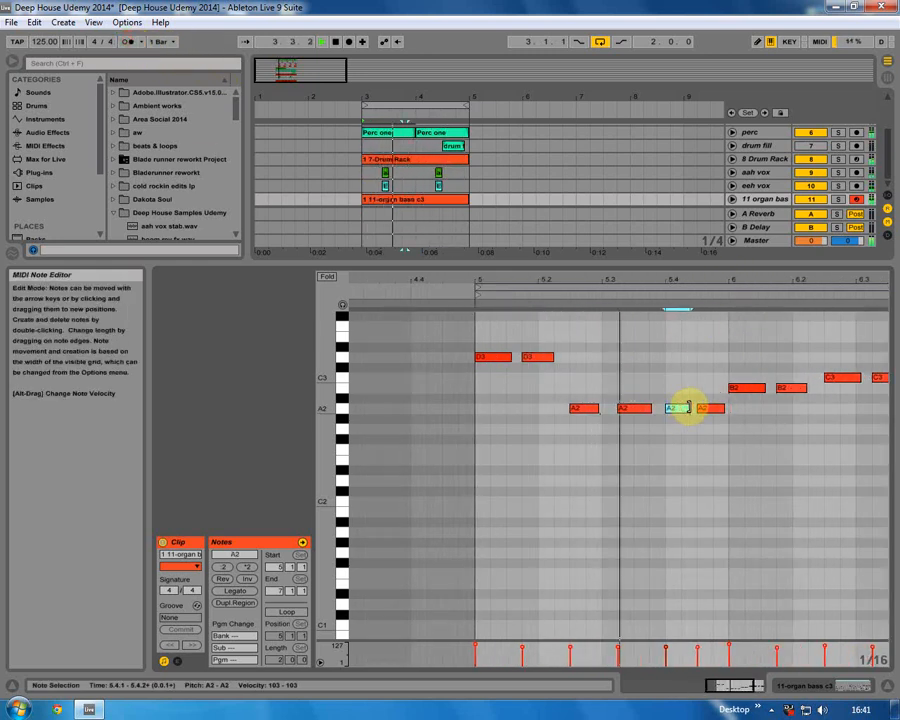
pyautogui.moveTo(687, 408); pyautogui.dragTo(684, 408)
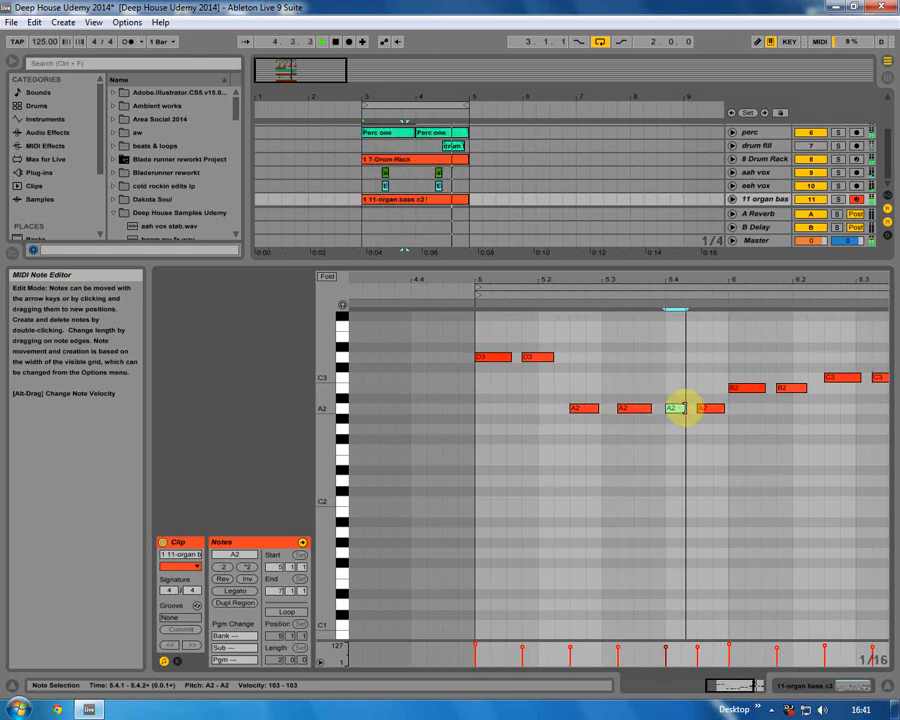
pyautogui.moveTo(730, 274); pyautogui.dragTo(750, 226)
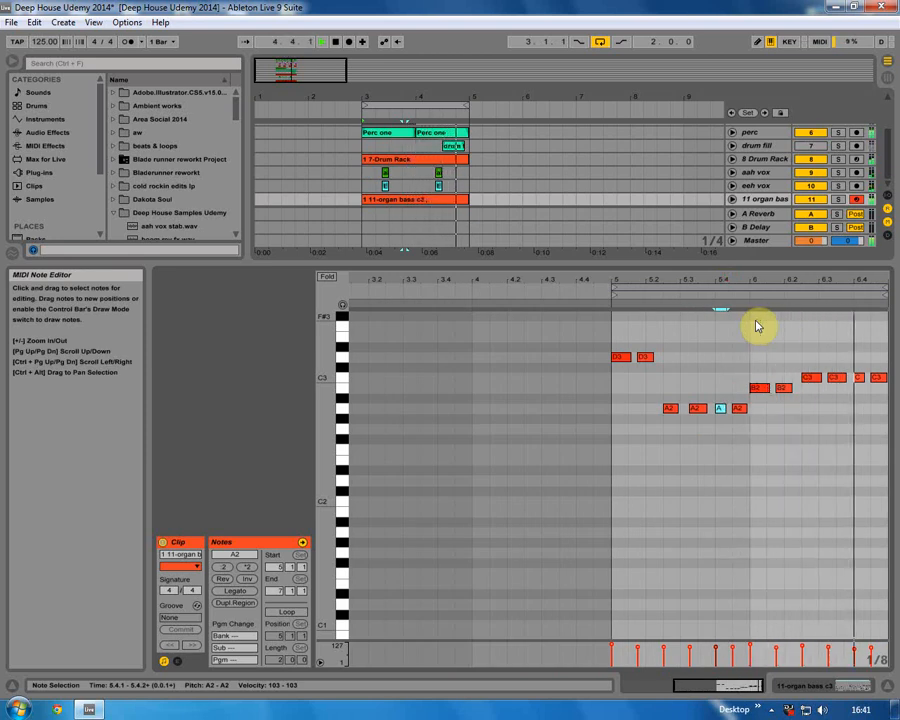
pyautogui.click(861, 377)
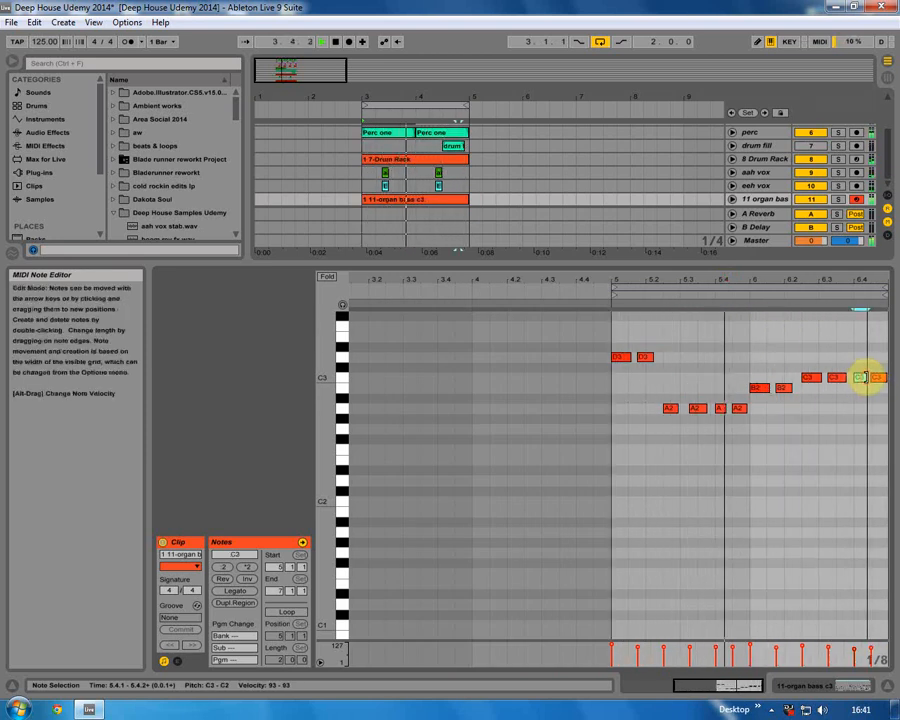
# Listen to the organ bass track in solo.
pyautogui.click(839, 200)
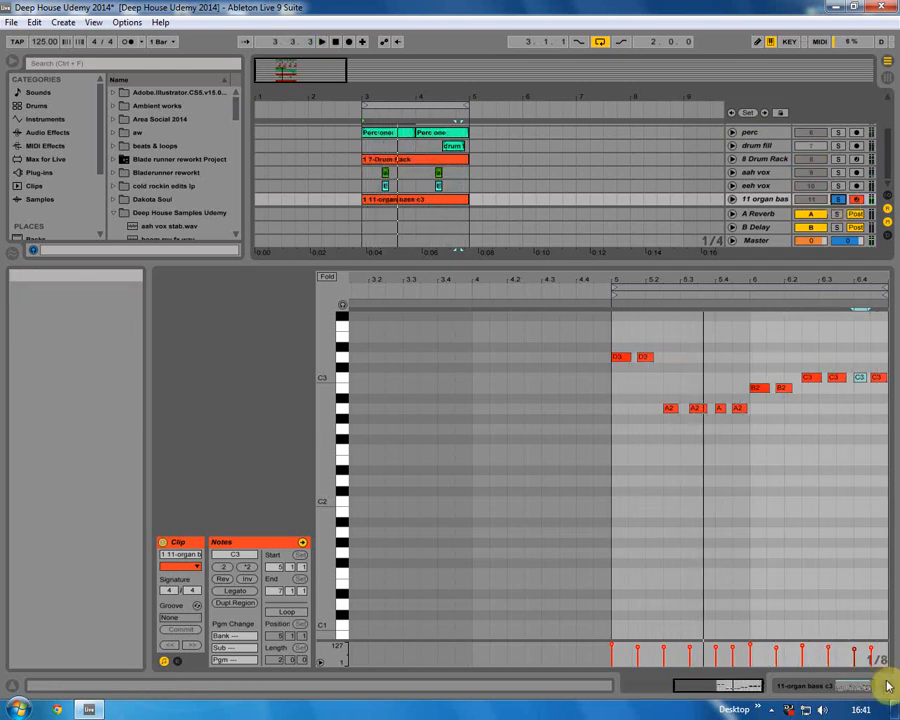
pyautogui.click(837, 200)
# Close the note editor and color the organ bass clip green in the arrangement.
pyautogui.click(885, 690)
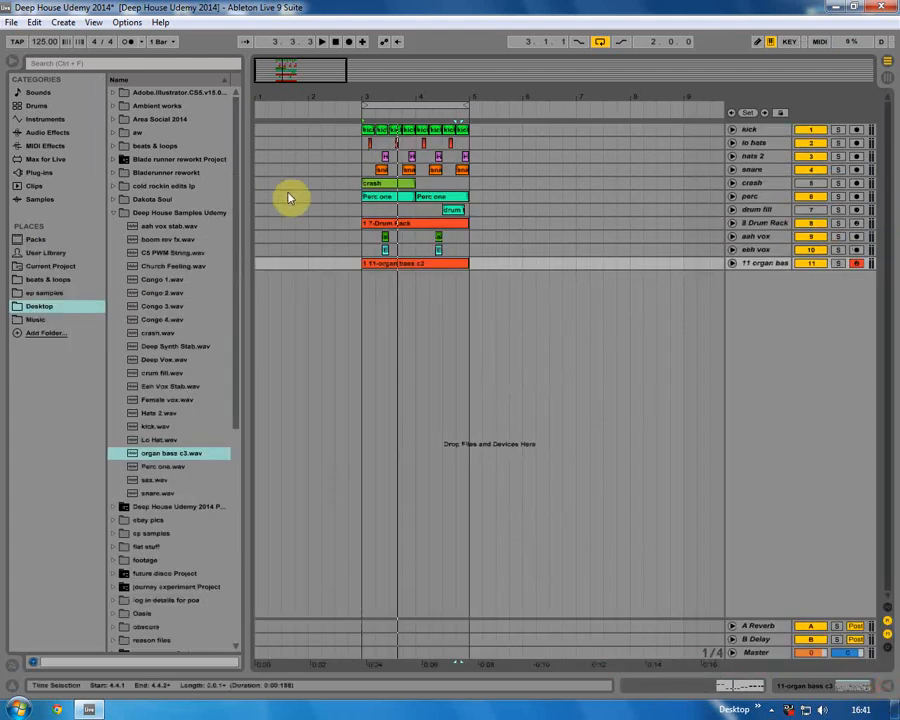
pyautogui.rightClick(383, 265)
pyautogui.click(424, 461)
# Play the loop from bar 3, muting and restoring the kick track to compare how the organ bass sits in the beat.
pyautogui.press('space')
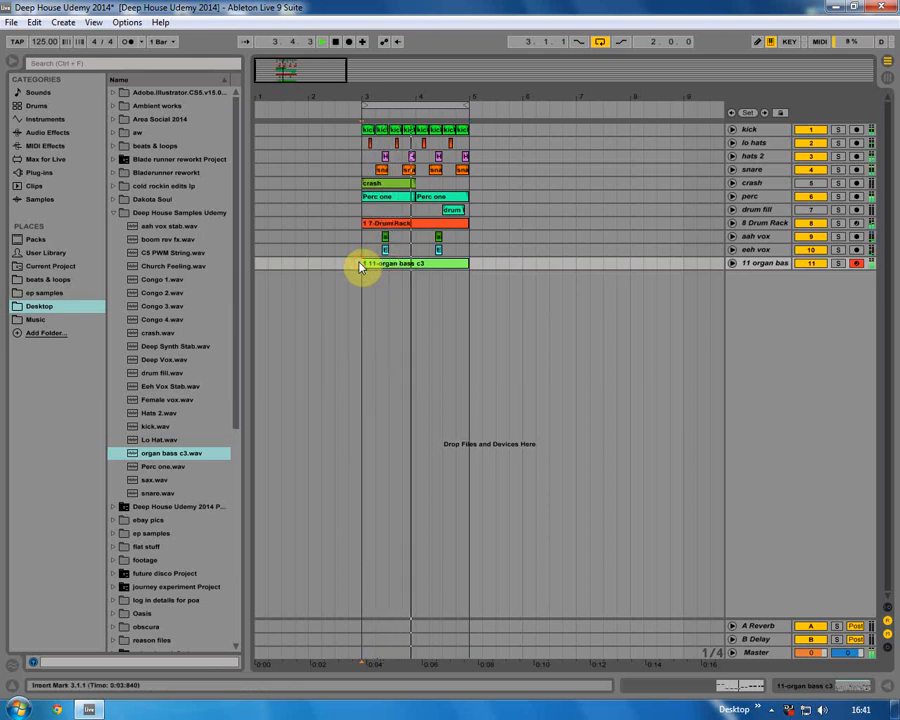
pyautogui.click(817, 130)
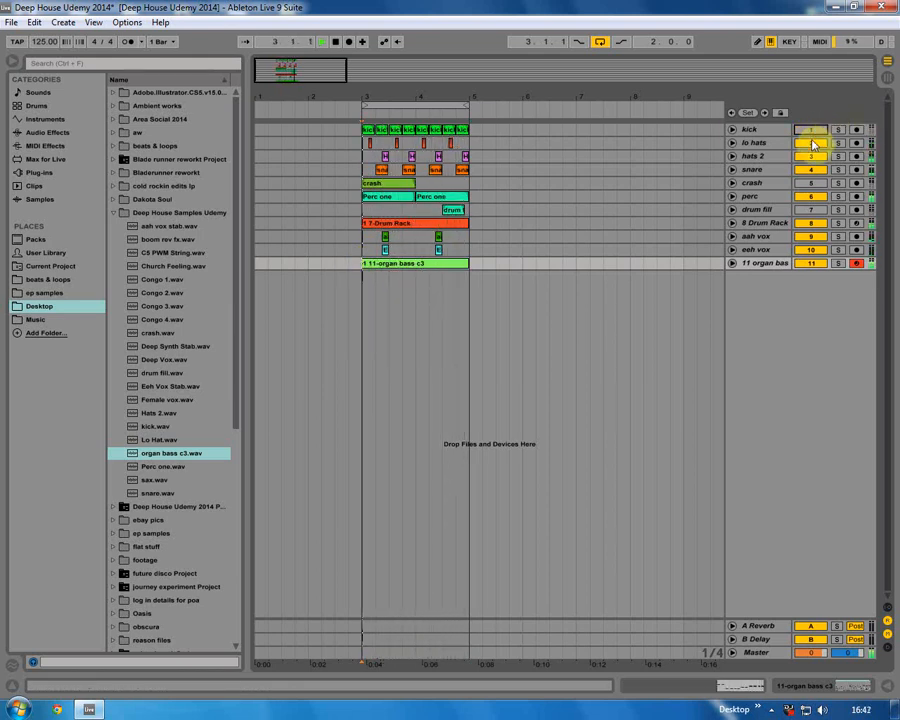
pyautogui.click(760, 171)
pyautogui.click(733, 170)
pyautogui.click(733, 170)
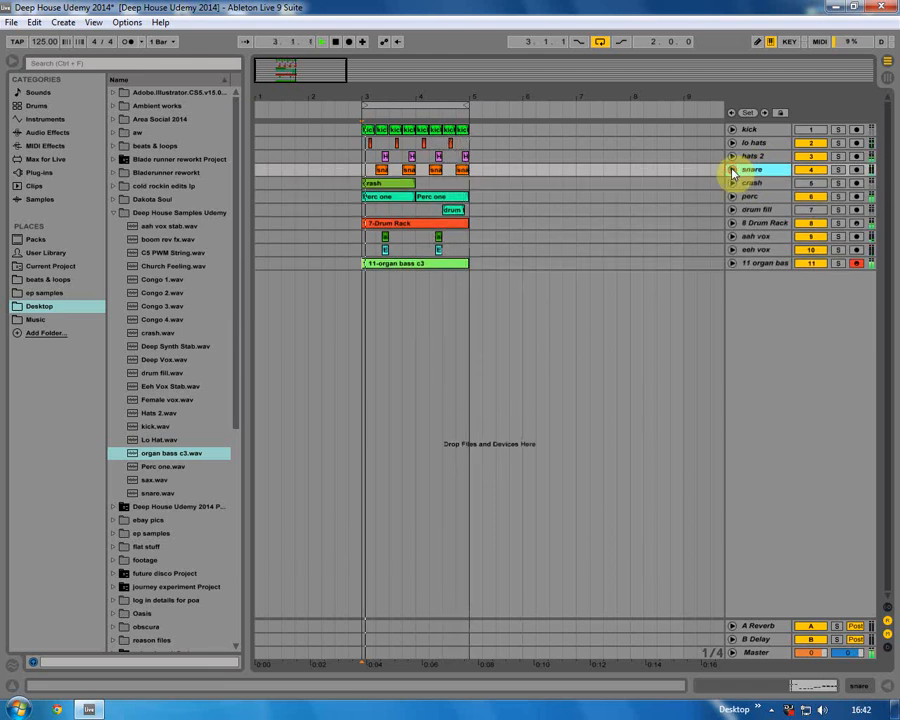
pyautogui.click(806, 129)
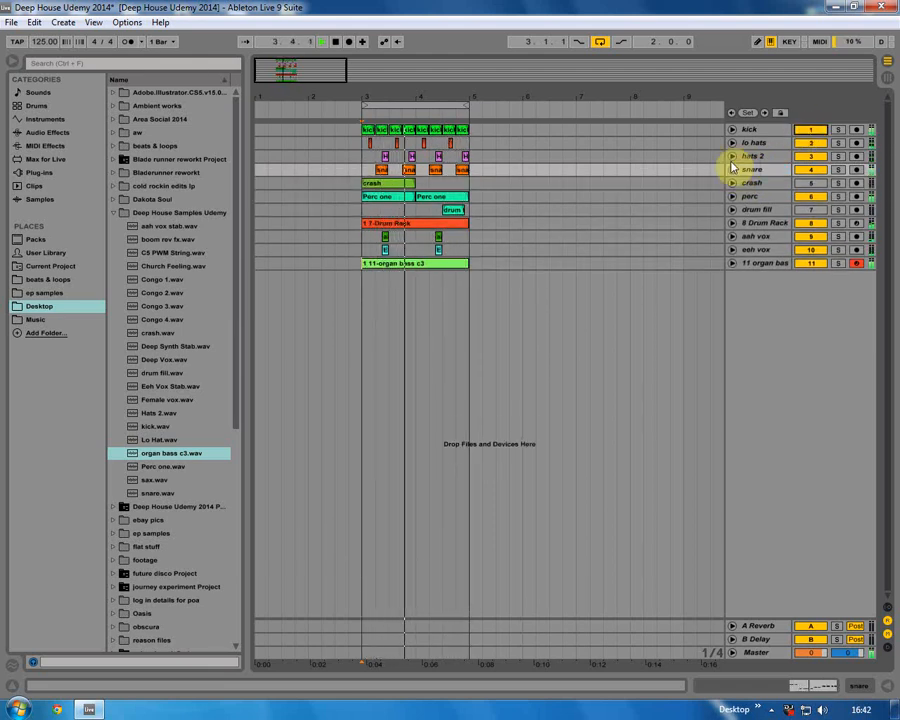
pyautogui.click(362, 266)
pyautogui.press('space')
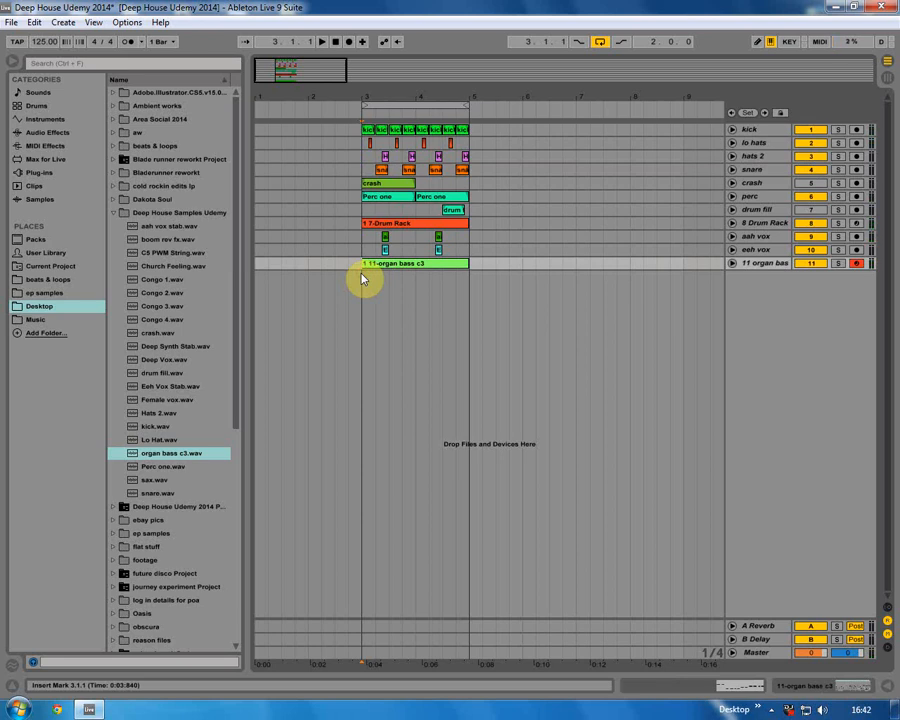
# Duplicate the organ bass track together with its clip.
pyautogui.rightClick(748, 263)
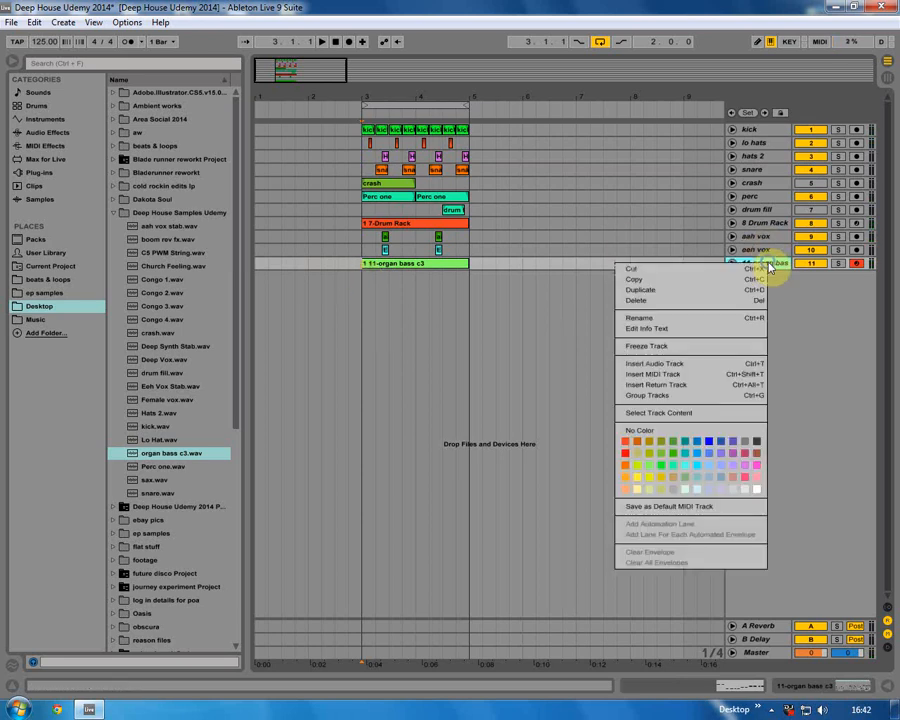
pyautogui.click(693, 291)
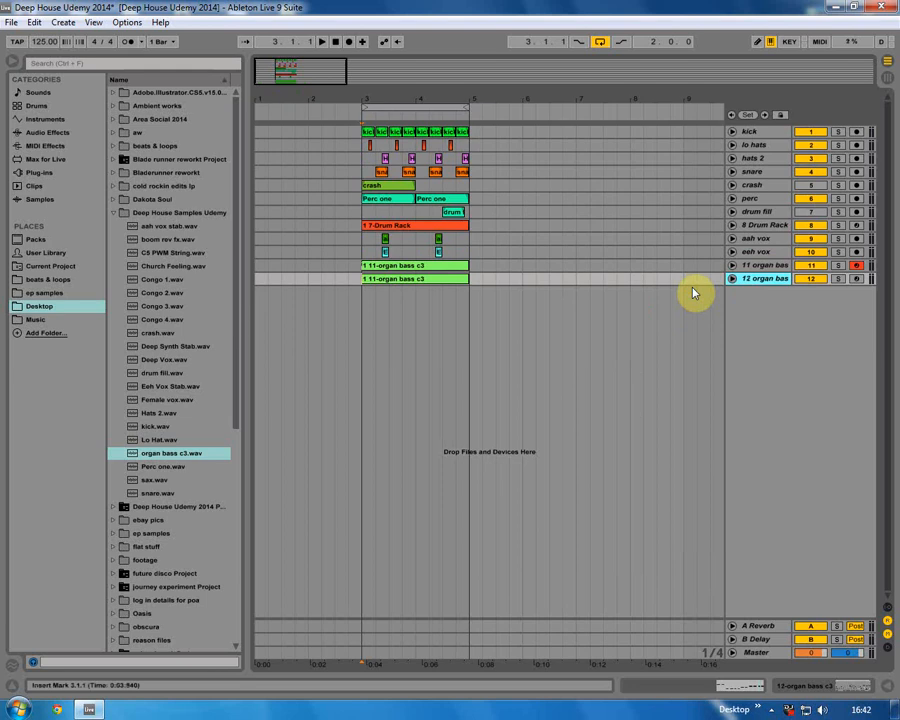
pyautogui.rightClick(766, 266)
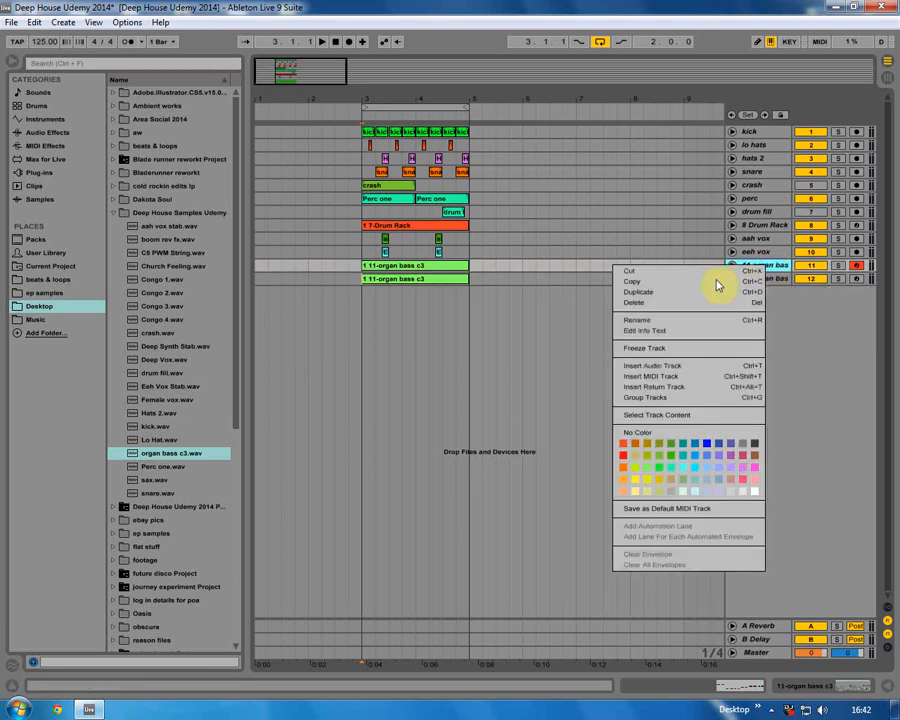
pyautogui.click(411, 283)
# Color the duplicated organ bass clip blue and rename it synth.
pyautogui.rightClick(412, 281)
pyautogui.click(500, 475)
pyautogui.click(398, 281)
pyautogui.rightClick(400, 281)
pyautogui.click(420, 338)
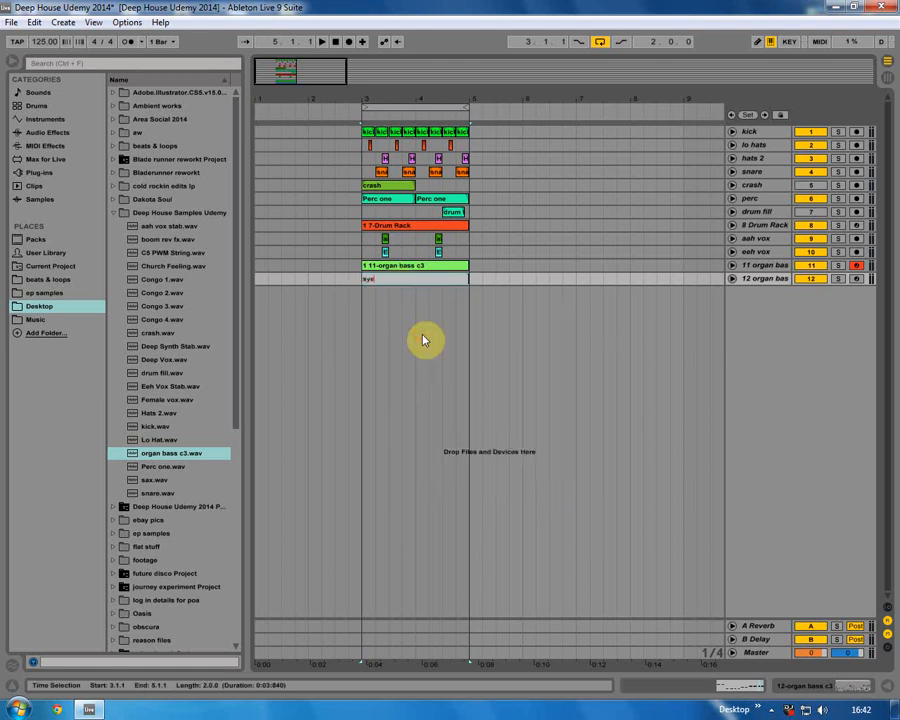
# Rename the duplicated organ bass track synth and replace its Simpler sample with Deep Synth Stab.wav.
pyautogui.rightClick(751, 278)
pyautogui.click(686, 335)
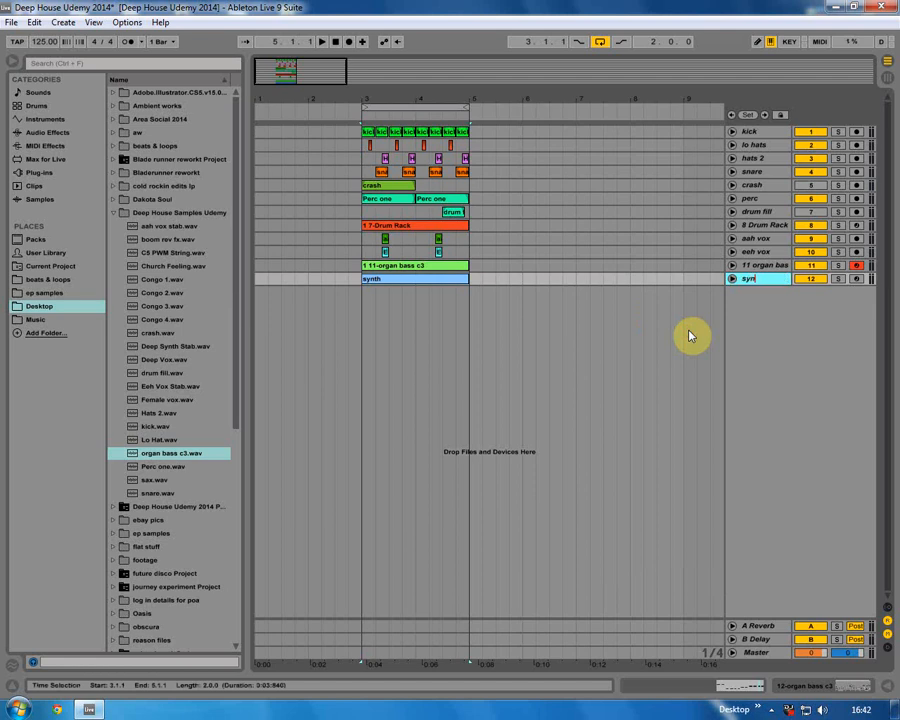
pyautogui.click(357, 295)
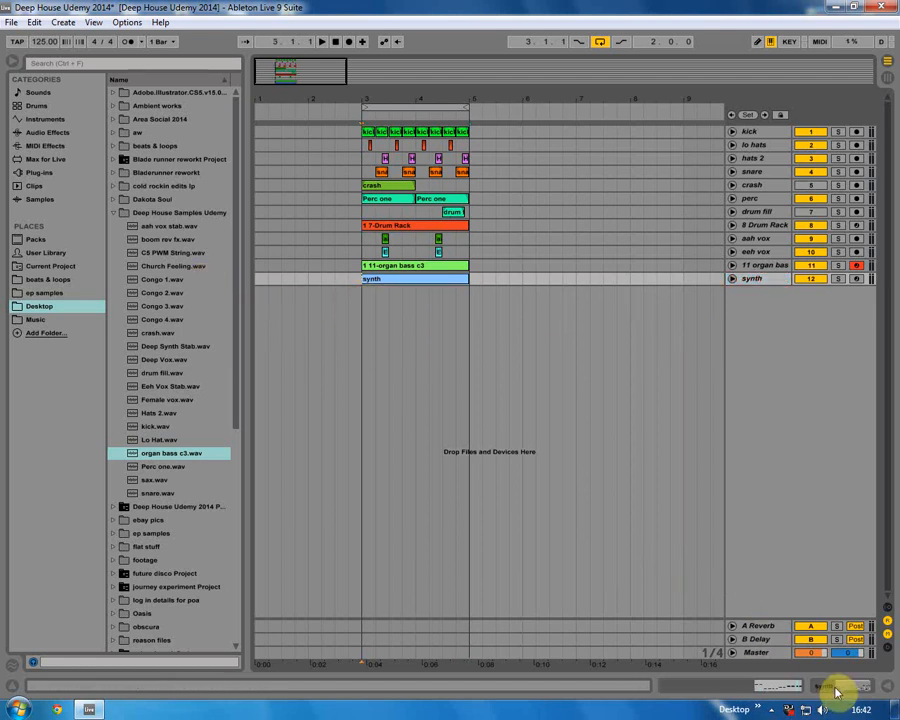
pyautogui.click(860, 687)
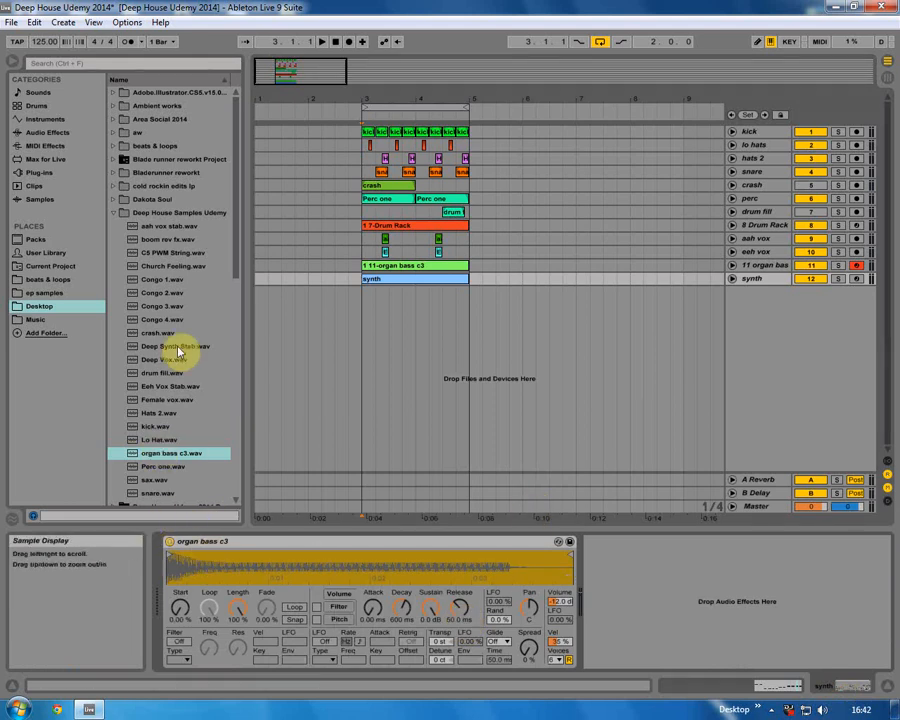
pyautogui.moveTo(157, 348); pyautogui.dragTo(203, 540)
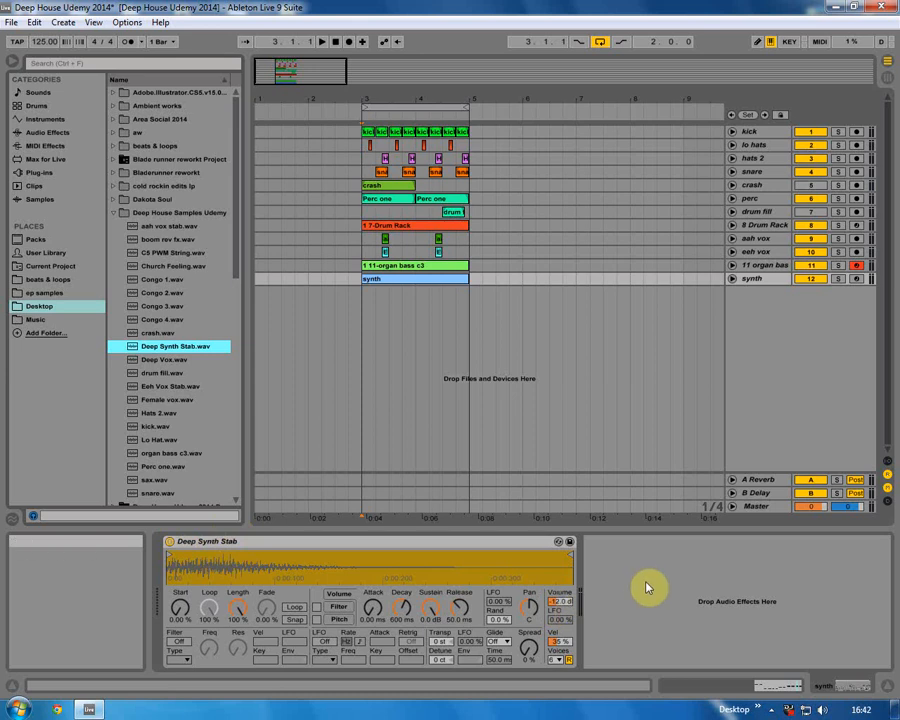
# Add a Ping Pong Delay to the synth track with 30% feedback and 29% dry/wet.
pyautogui.click(36, 132)
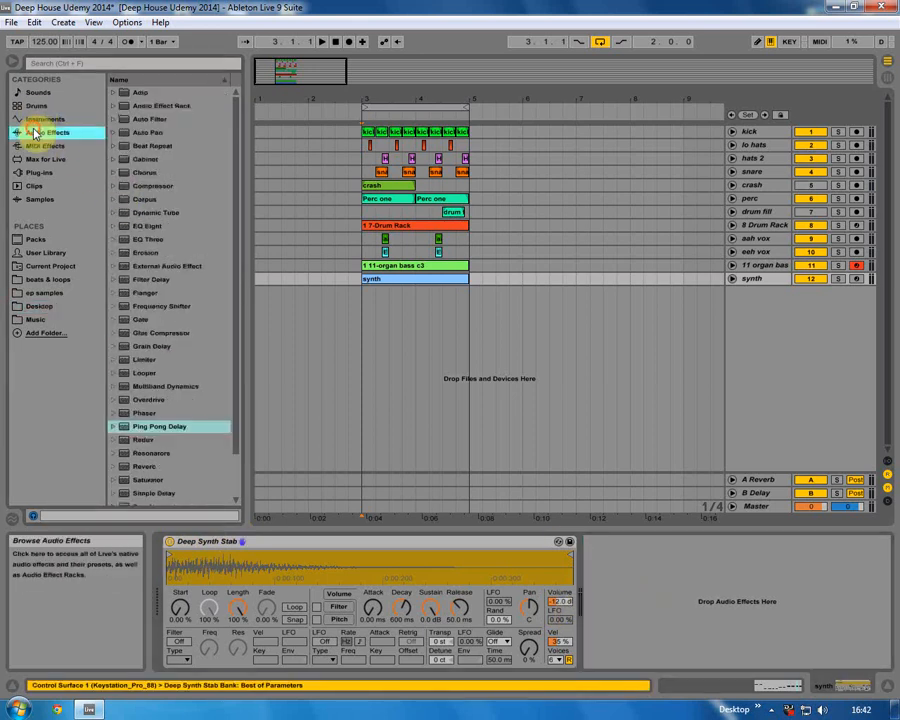
pyautogui.doubleClick(160, 427)
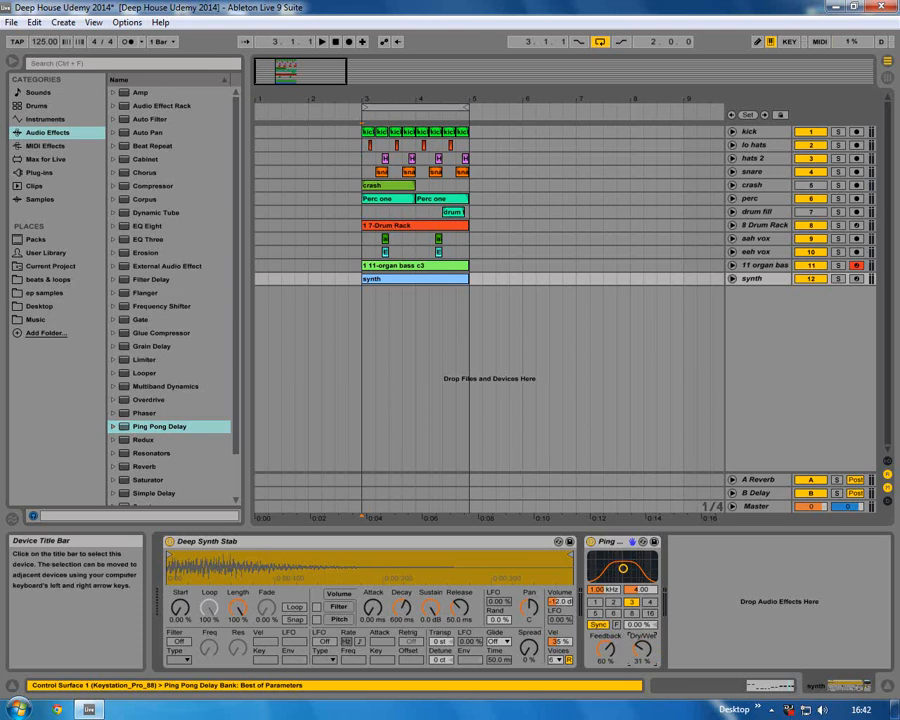
pyautogui.moveTo(604, 649); pyautogui.dragTo(604, 668)
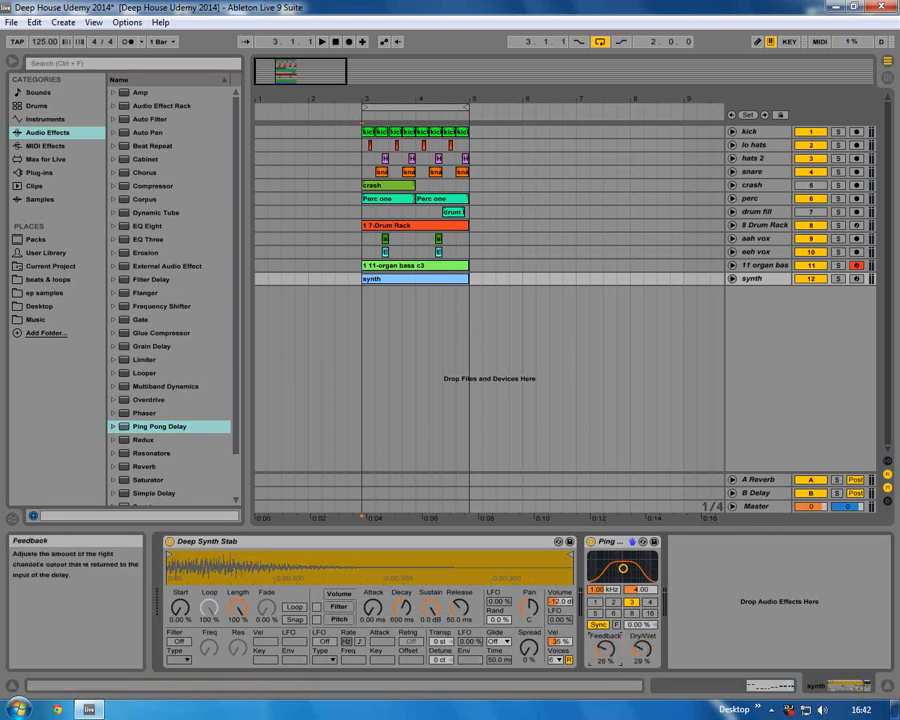
# Play the loop from bar 3 with the synth and organ bass soloed, and lower the synth's delay feedback slightly.
pyautogui.click(363, 280)
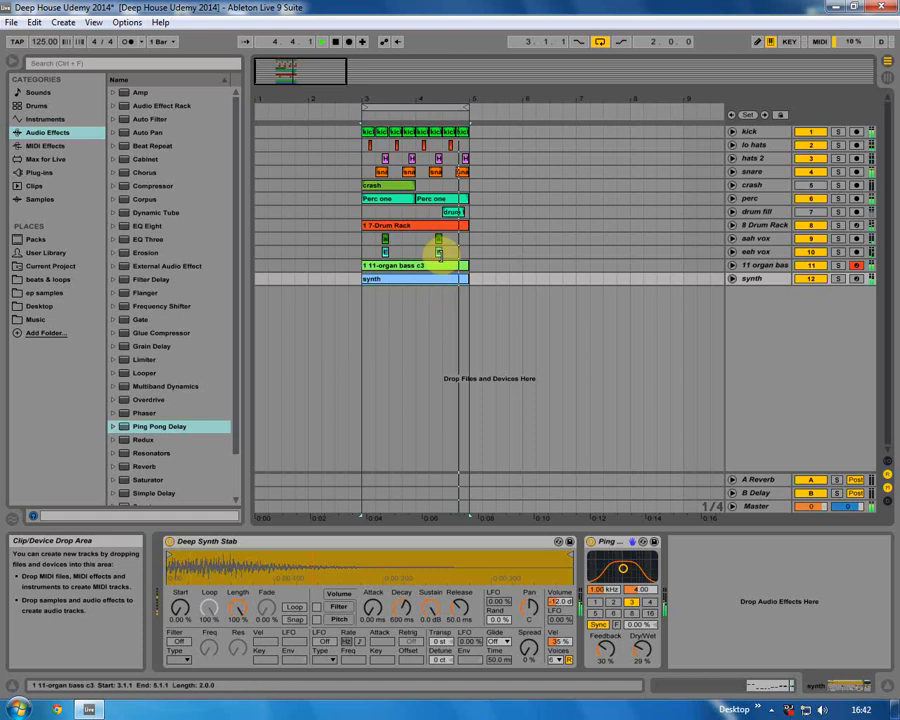
pyautogui.click(839, 278)
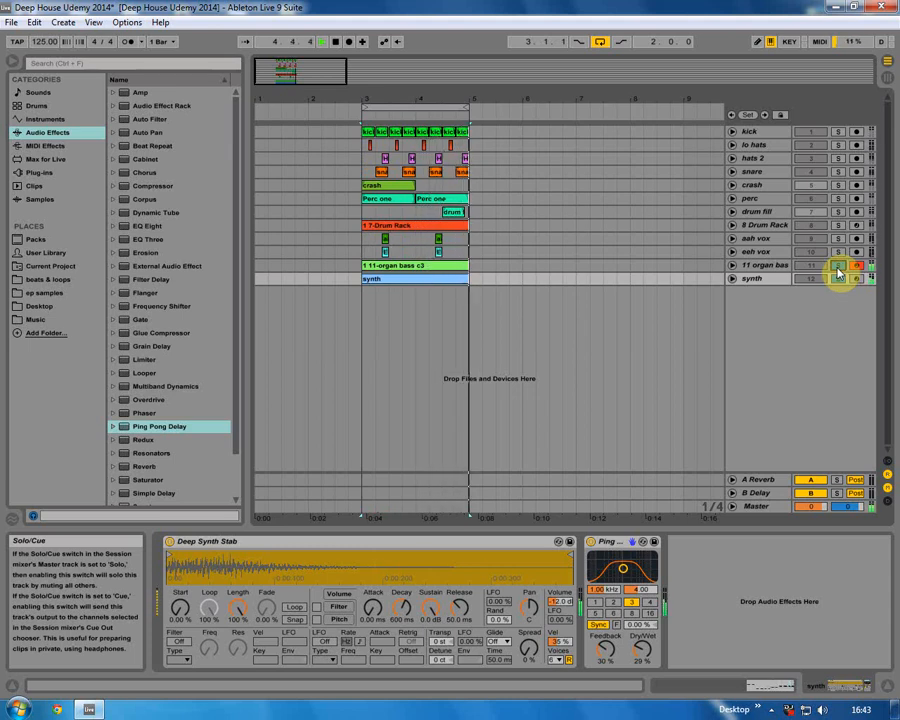
pyautogui.moveTo(606, 647); pyautogui.dragTo(606, 651)
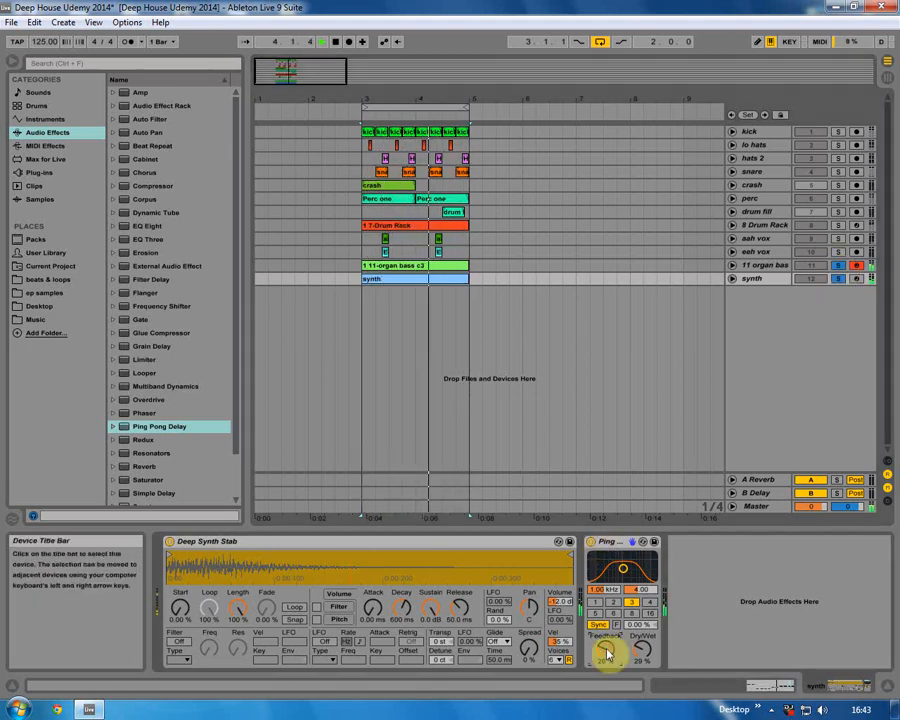
# Audition the loop with the perc and vox tracks also soloed, then as a full mix with crash and drum fill briefly enabled.
pyautogui.click(838, 199)
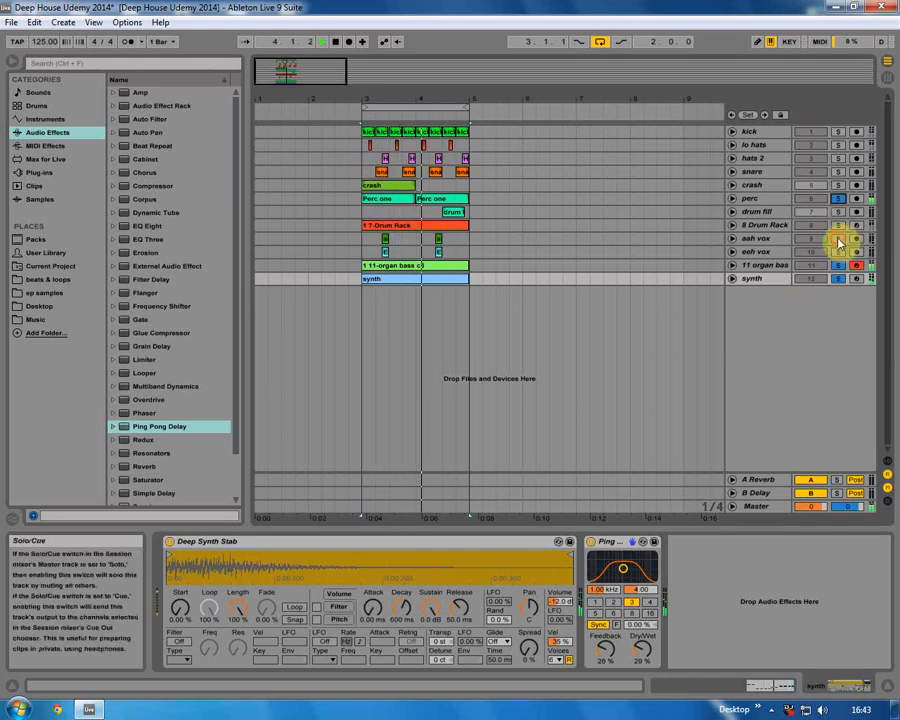
pyautogui.click(763, 240)
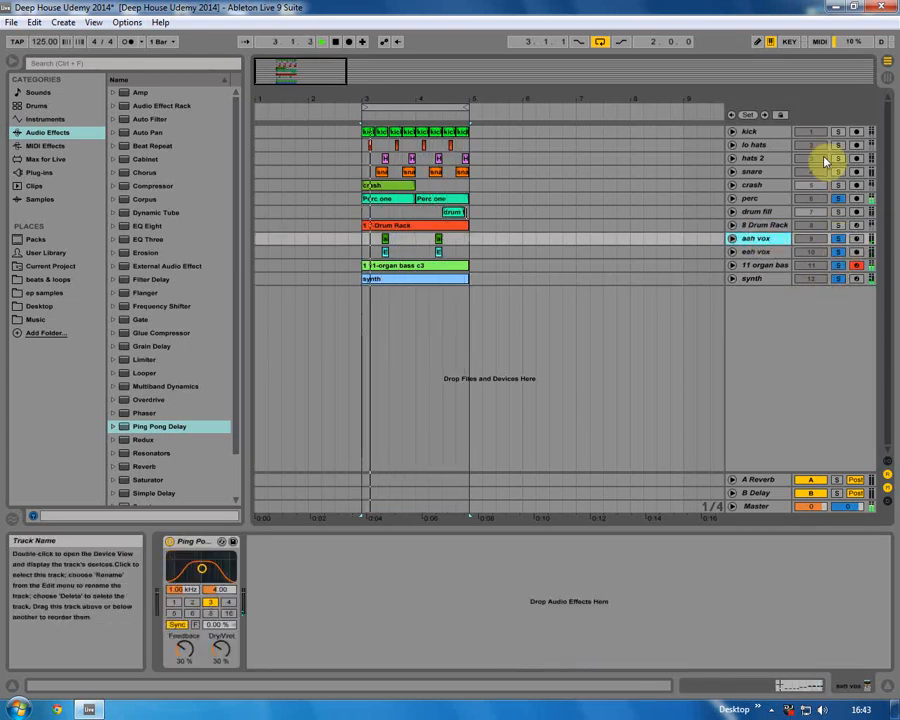
pyautogui.click(886, 66)
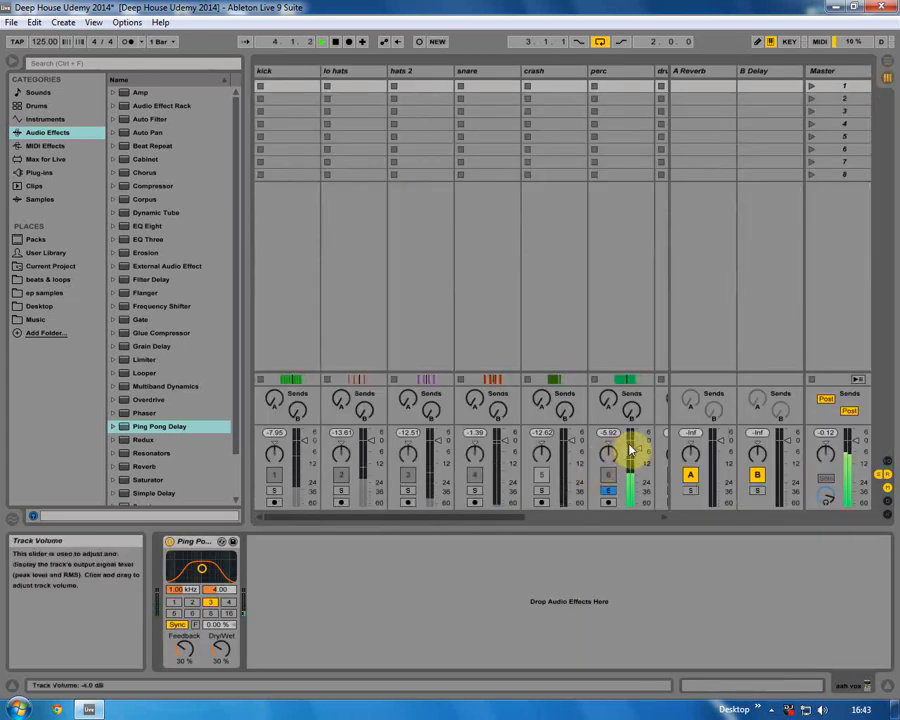
pyautogui.click(889, 67)
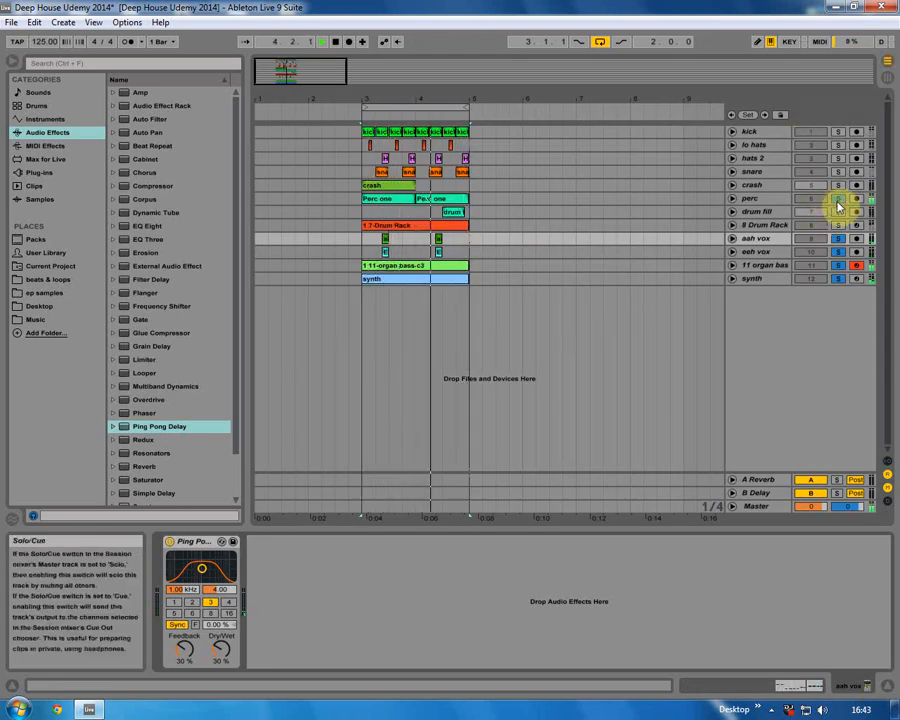
pyautogui.click(838, 201)
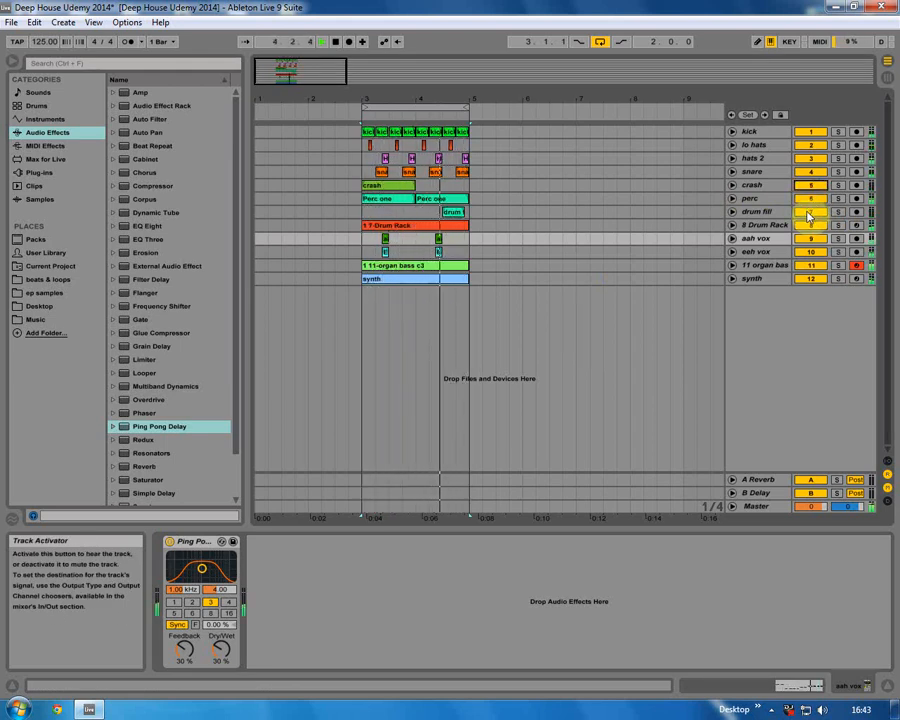
pyautogui.click(809, 212)
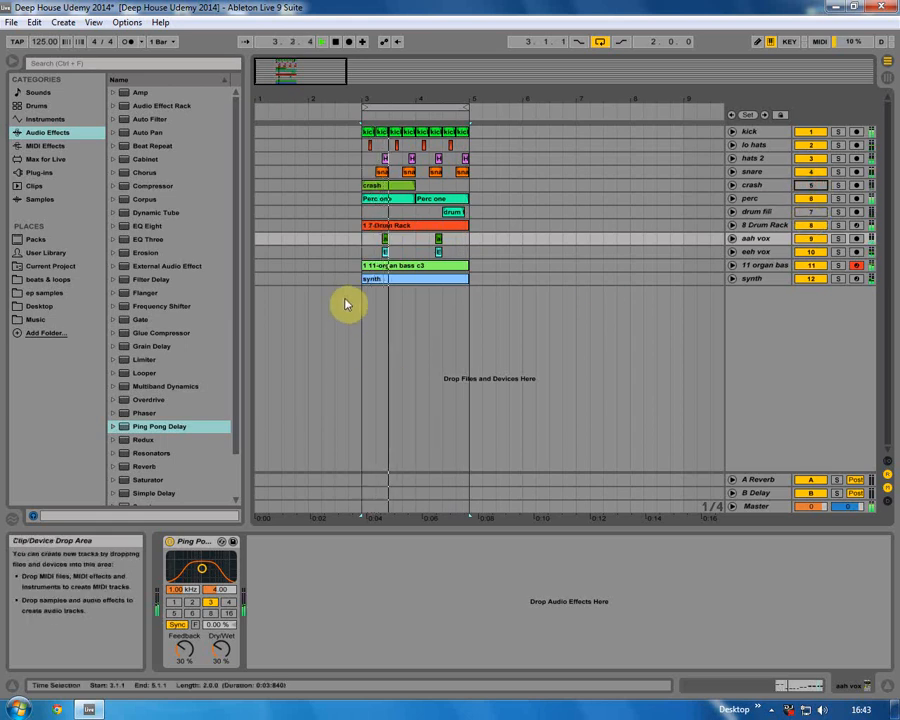
pyautogui.click(370, 324)
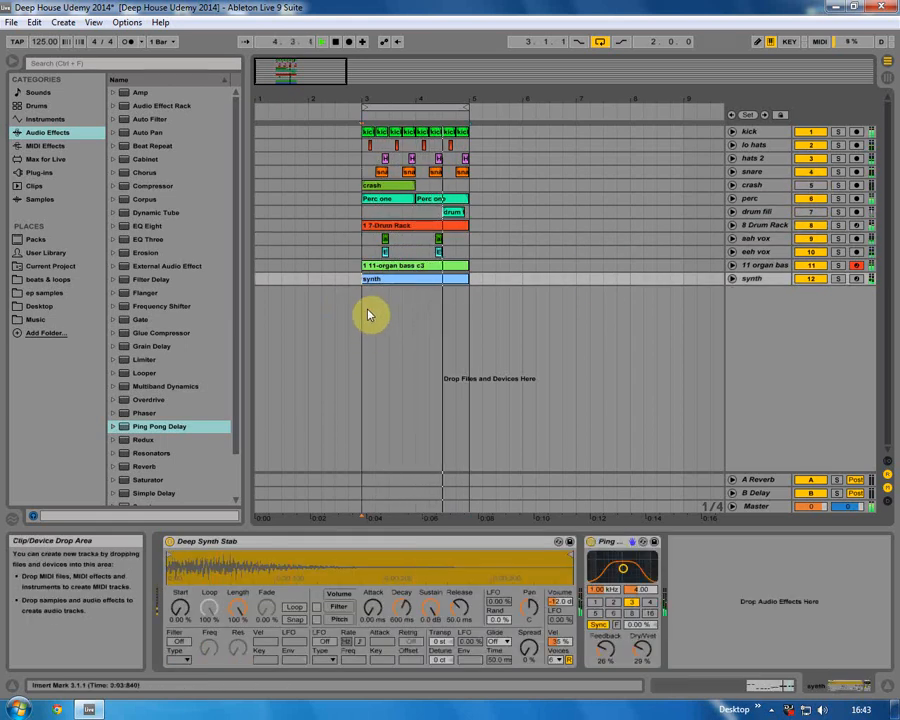
pyautogui.click(24, 305)
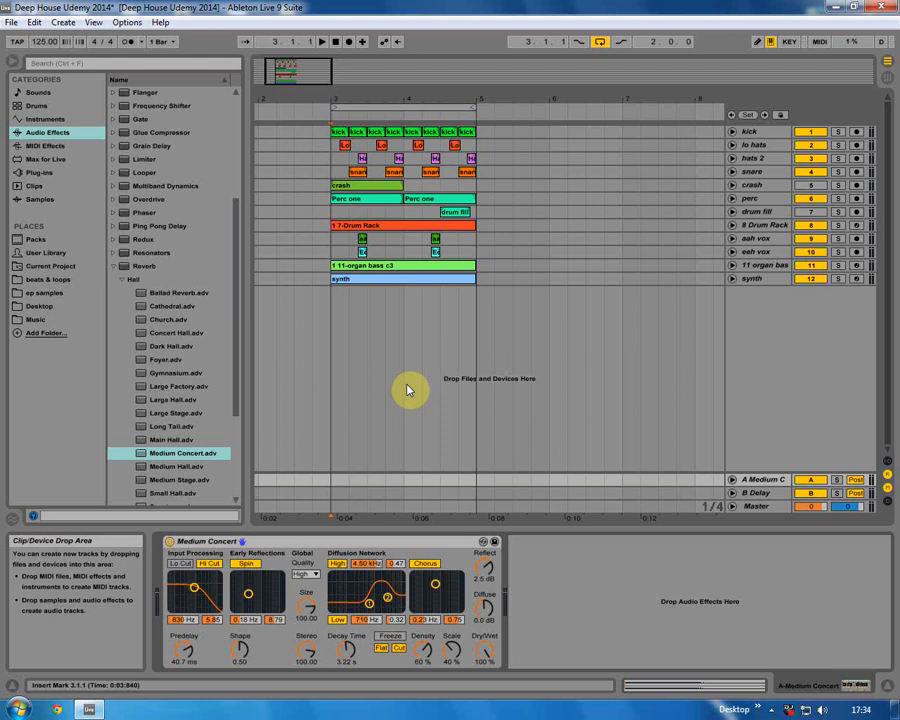
# Show the perc to synth channels in the session mixer and examine the Medium Concert reverb on return A.
pyautogui.click(885, 76)
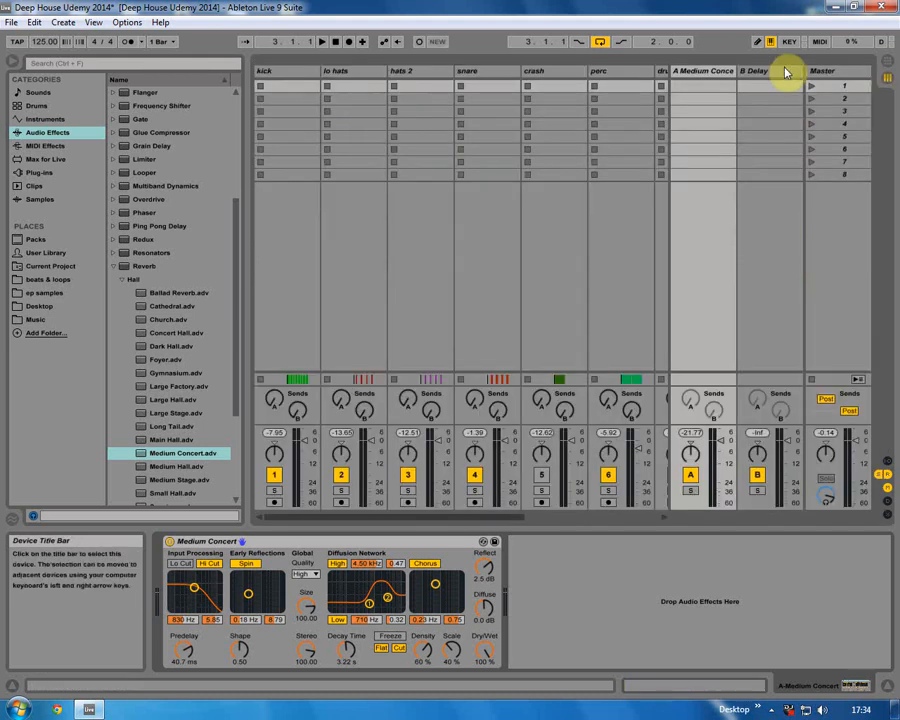
pyautogui.click(634, 518)
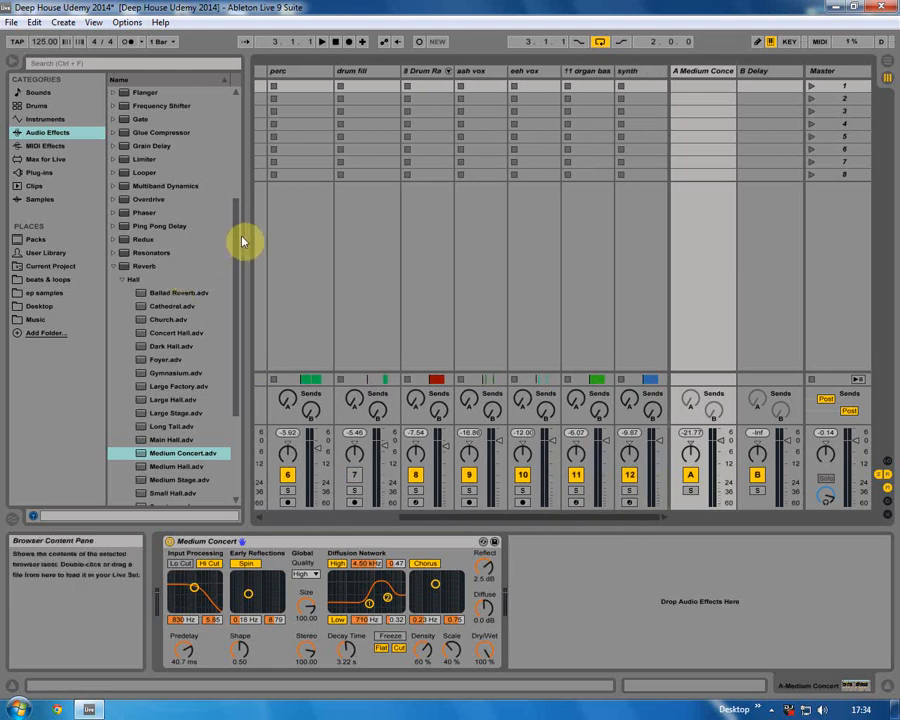
pyautogui.moveTo(246, 231); pyautogui.dragTo(216, 231)
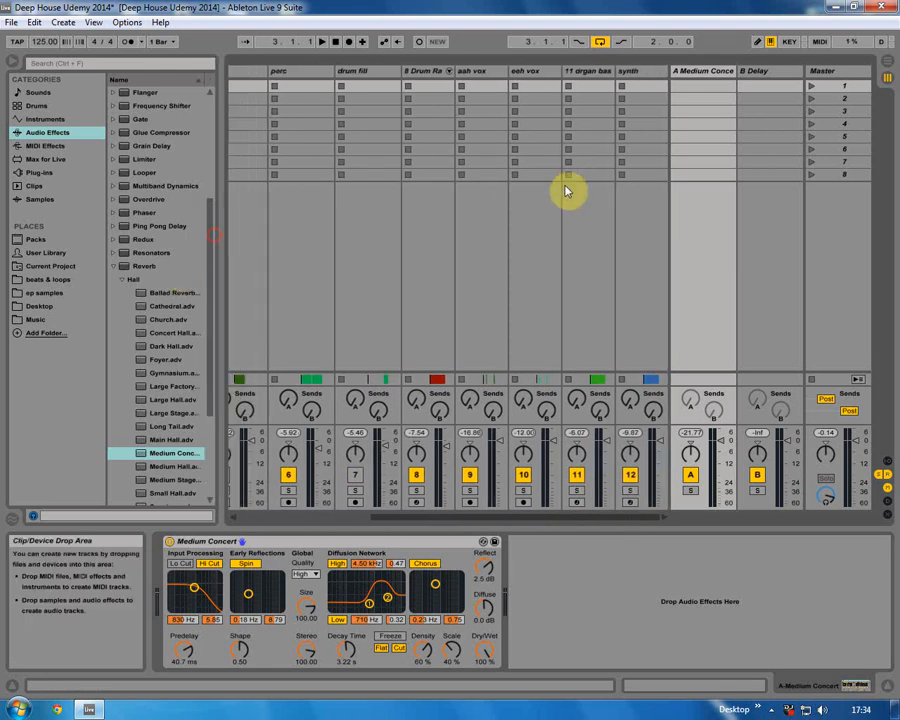
pyautogui.click(760, 75)
pyautogui.click(713, 72)
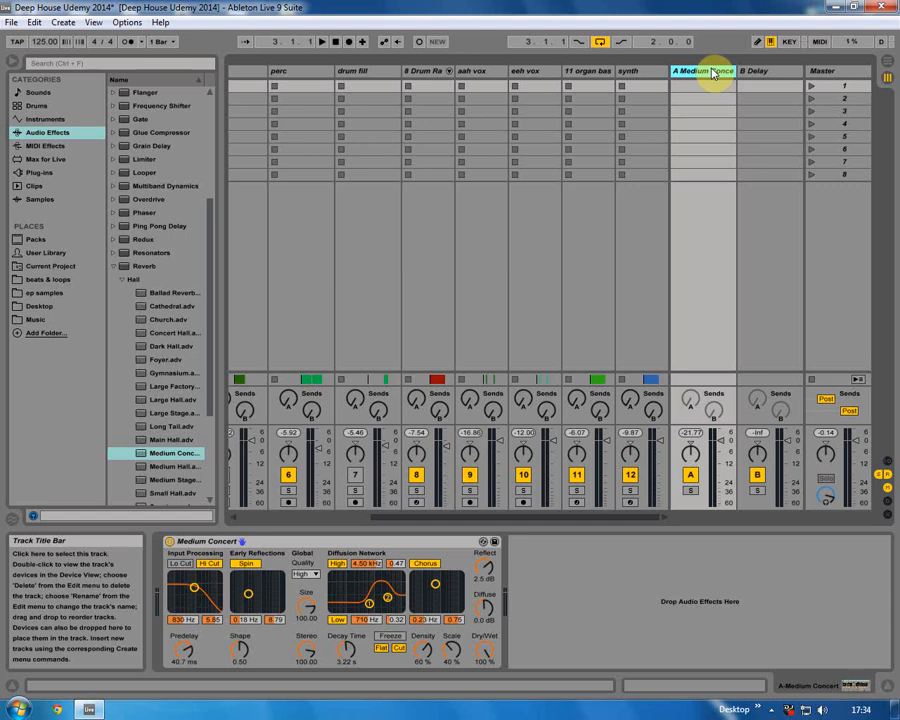
pyautogui.click(307, 545)
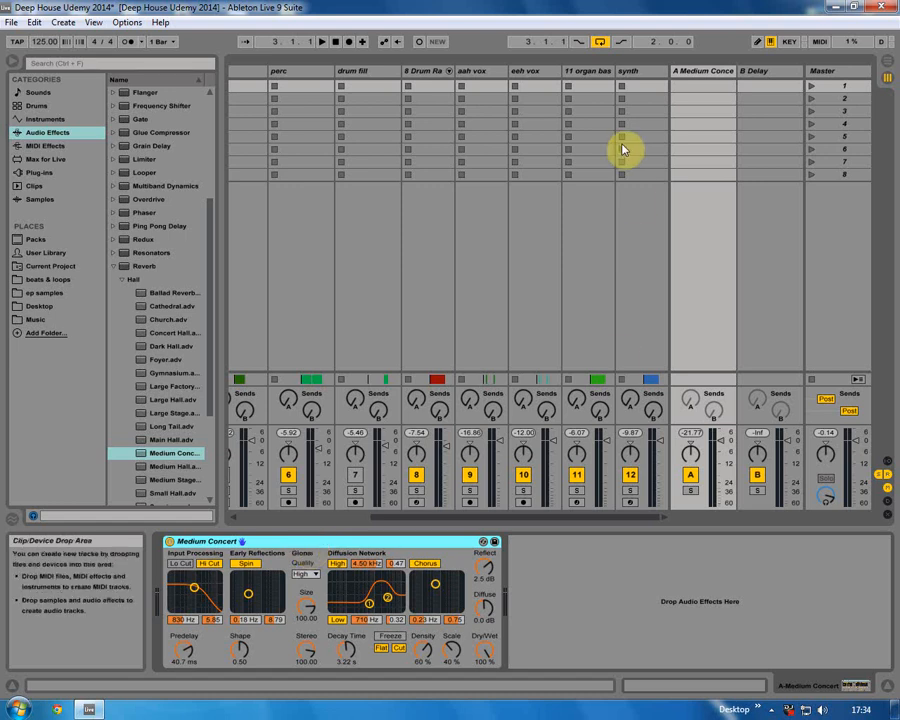
# Solo the organ bass and play the loop while trying different send amounts to the Medium Concert reverb.
pyautogui.click(584, 72)
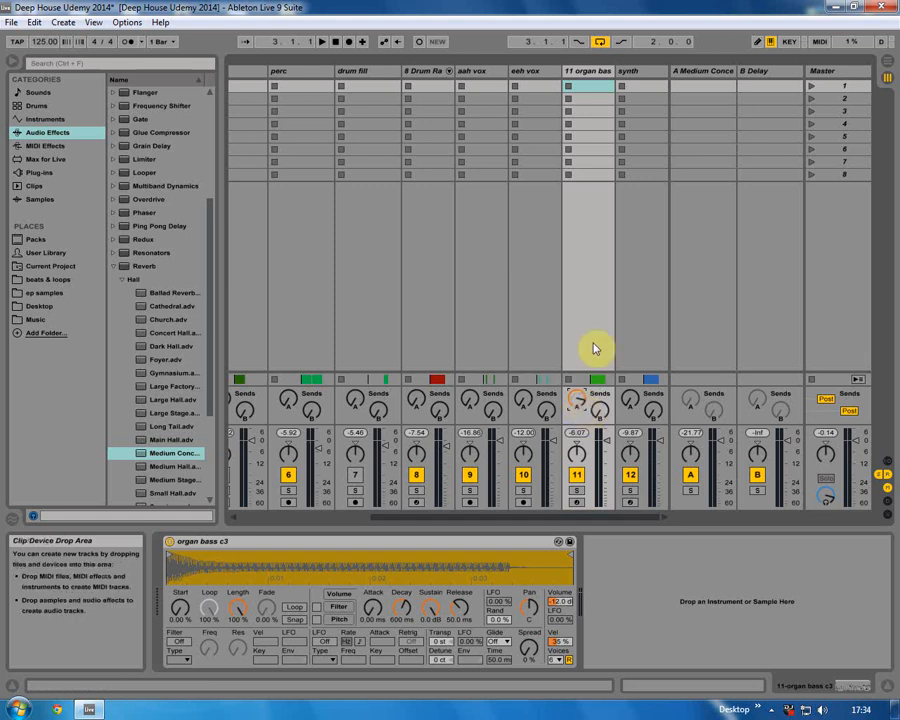
pyautogui.click(577, 490)
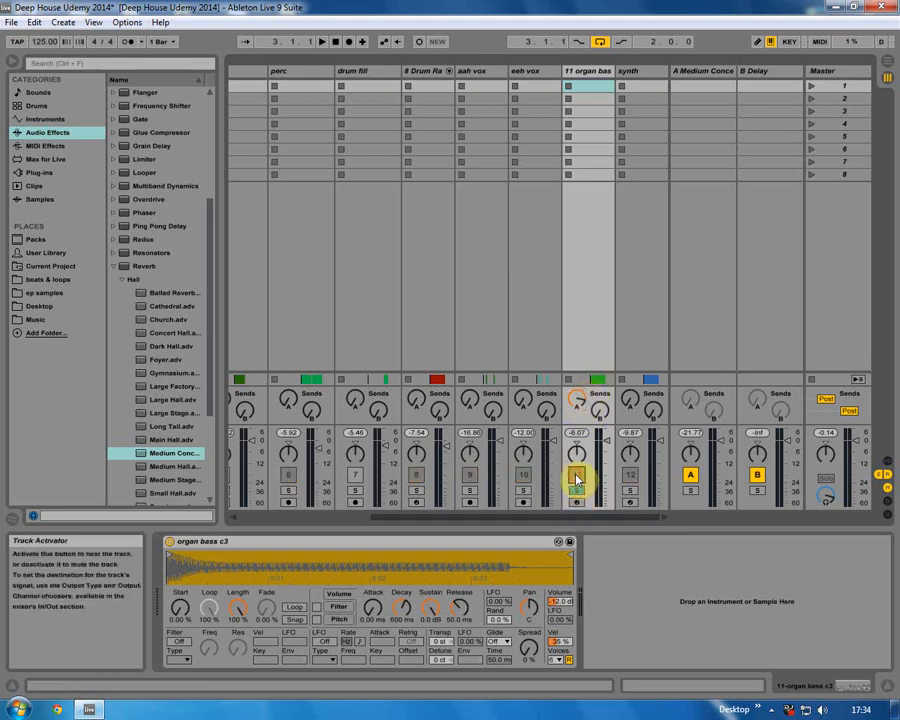
pyautogui.click(714, 72)
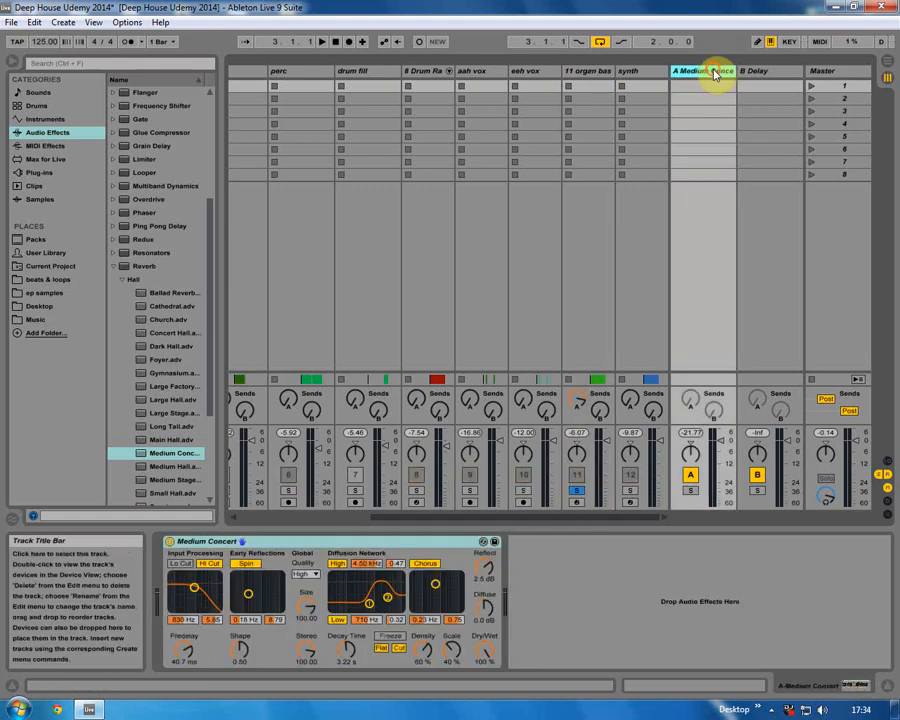
pyautogui.click(601, 74)
pyautogui.press('space')
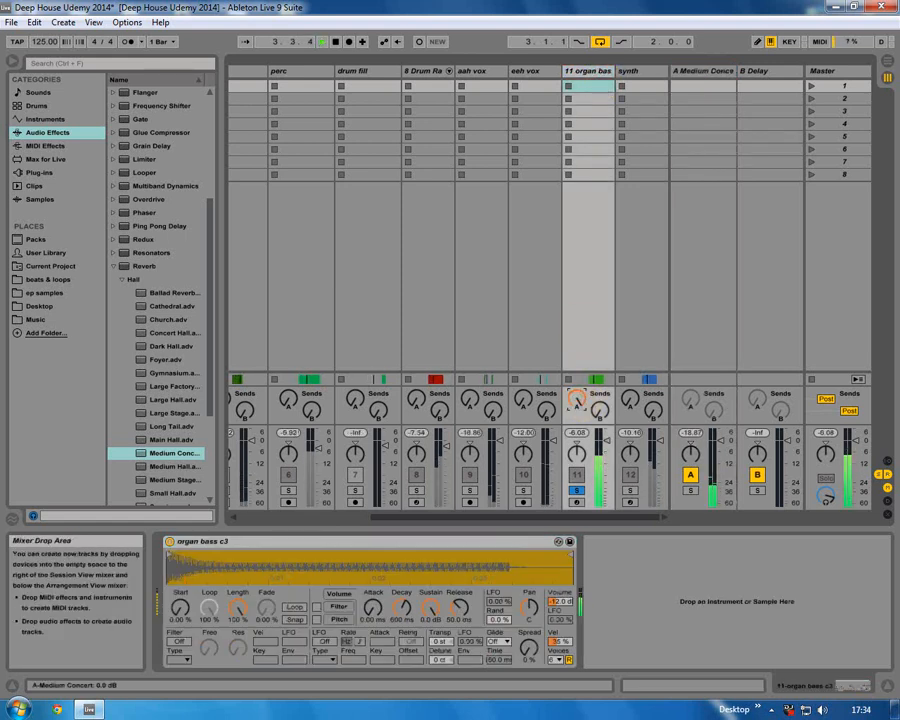
pyautogui.moveTo(577, 399); pyautogui.dragTo(577, 386)
pyautogui.press('space')
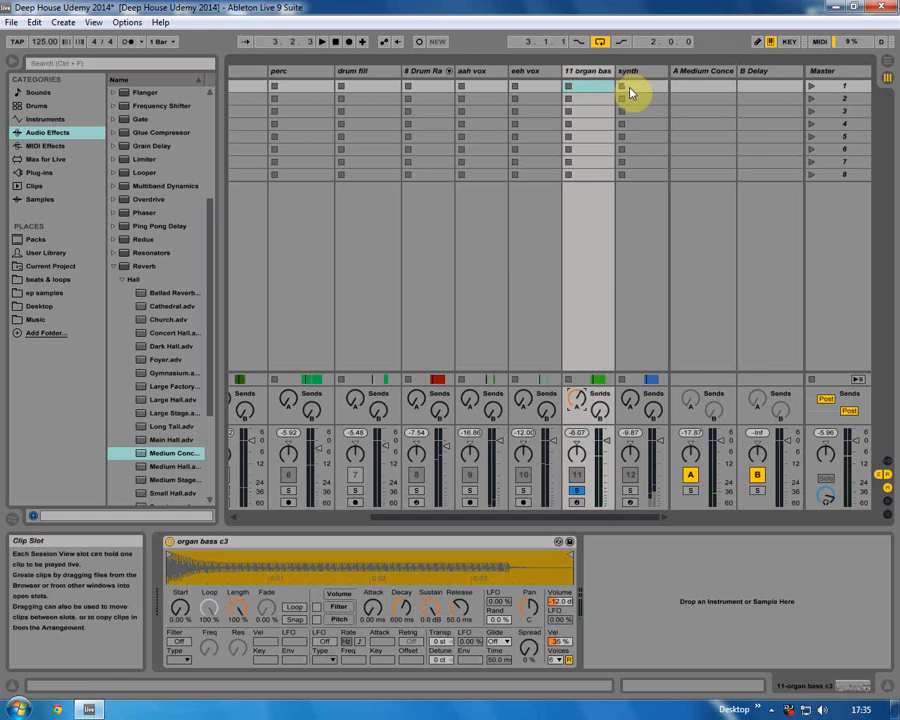
# Solo the synth and play the loop while trying its send to return A, then return the sends to minimum and unsolo it.
pyautogui.click(630, 492)
pyautogui.press('space')
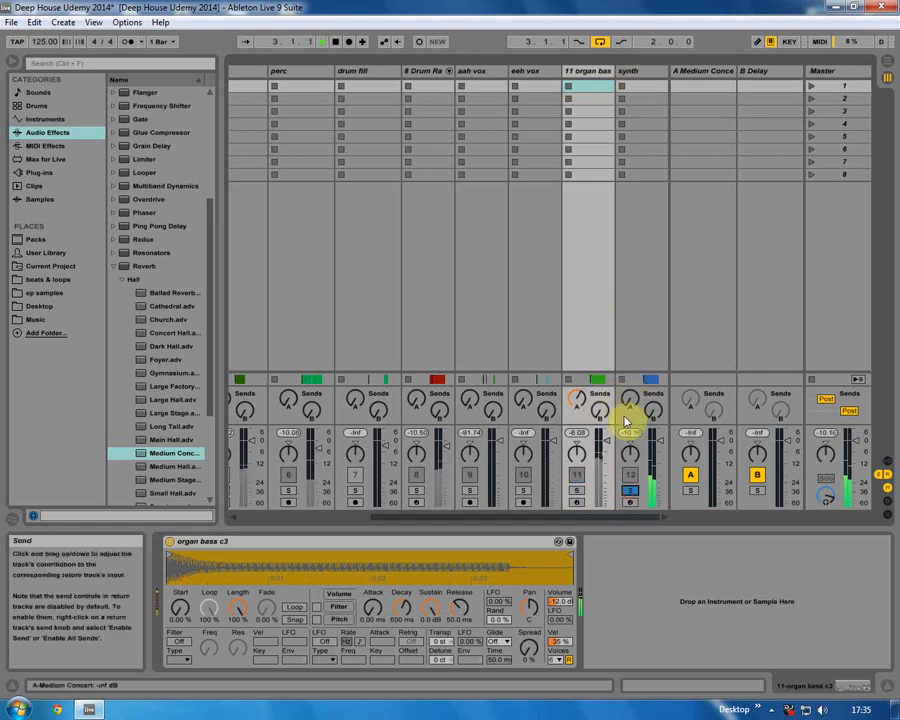
pyautogui.moveTo(629, 399)
pyautogui.mouseDown()
pyautogui.moveTo(652, 404)
pyautogui.moveTo(652, 396)
pyautogui.moveTo(629, 384)
pyautogui.moveTo(652, 406)
pyautogui.moveTo(630, 404)
pyautogui.moveTo(630, 420)
pyautogui.mouseUp()
pyautogui.press('space')
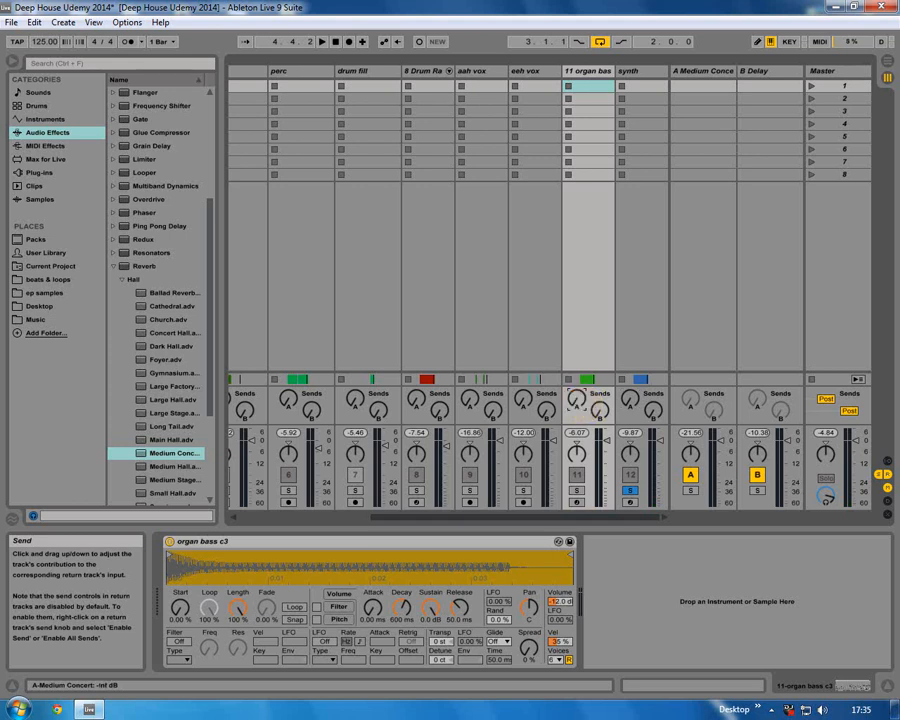
pyautogui.click(630, 490)
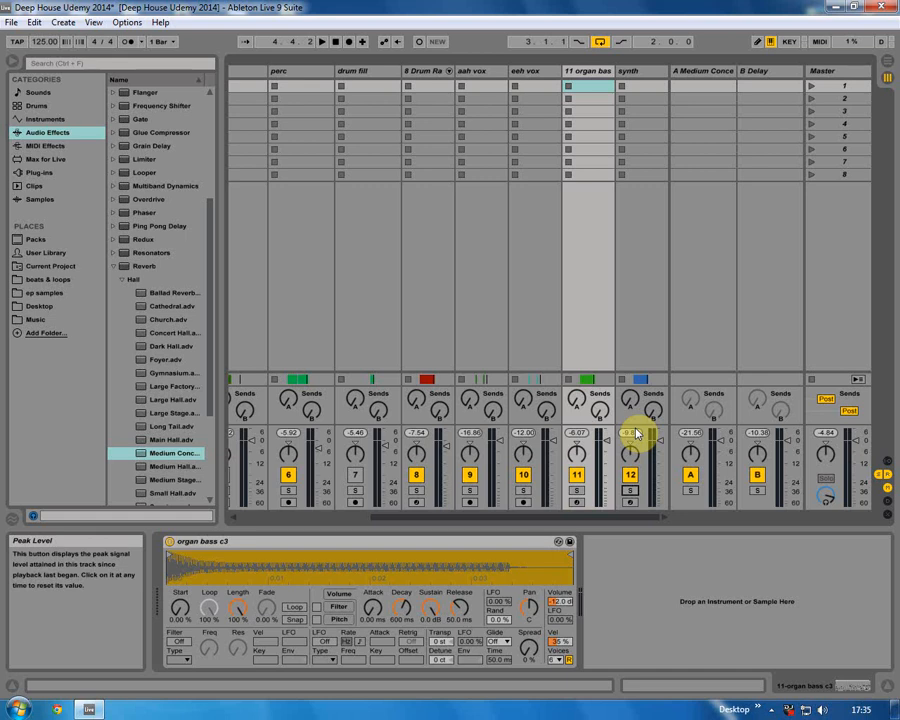
# Look through the devices on the eeh vox, aah vox and Drum Rack tracks.
pyautogui.click(548, 73)
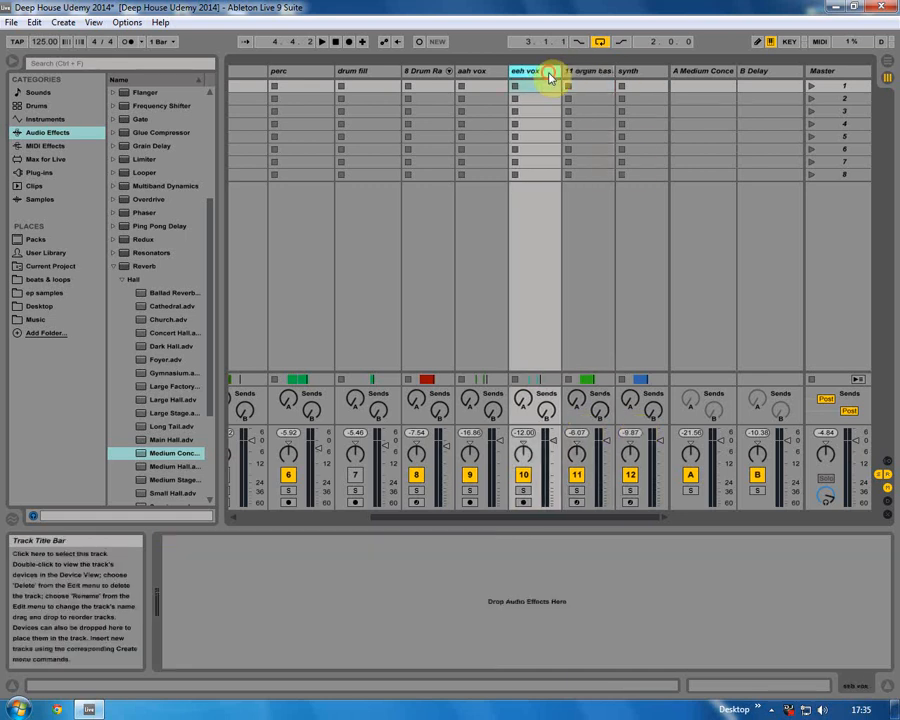
pyautogui.click(496, 72)
pyautogui.click(428, 72)
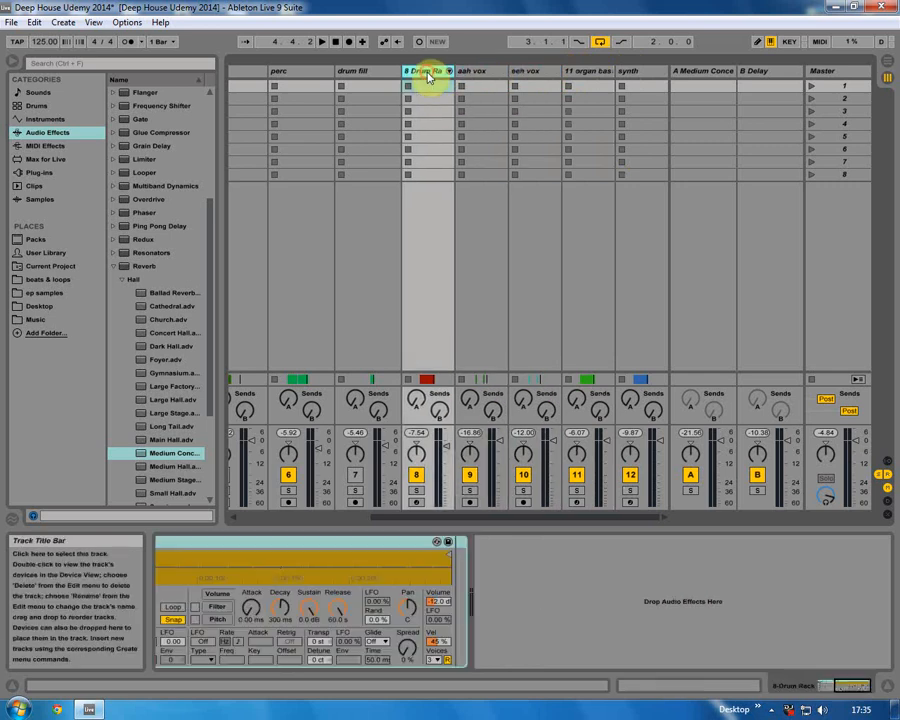
pyautogui.click(815, 687)
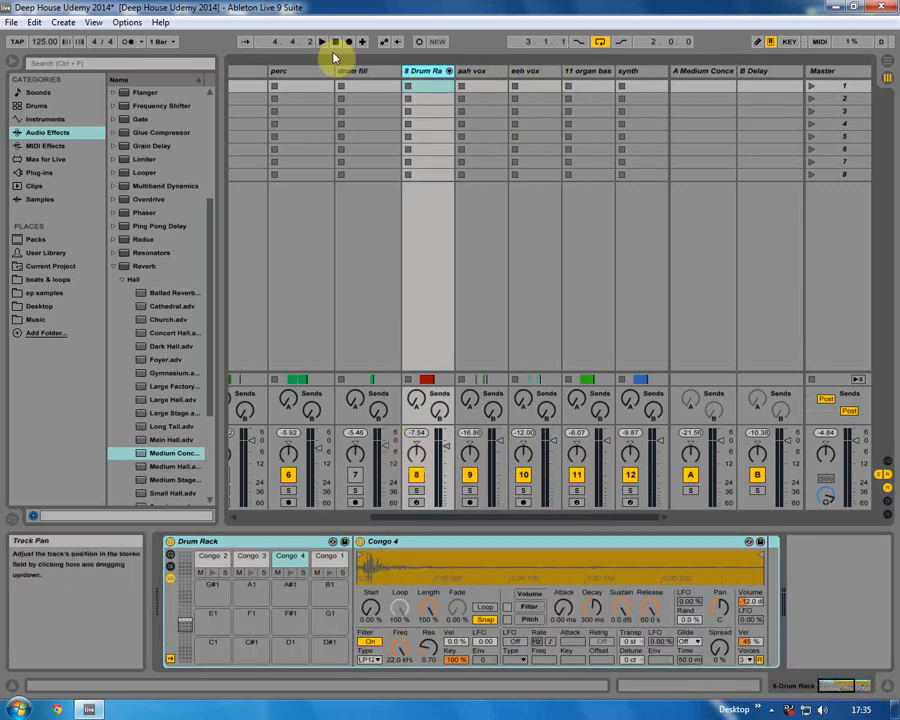
pyautogui.click(490, 71)
pyautogui.click(523, 74)
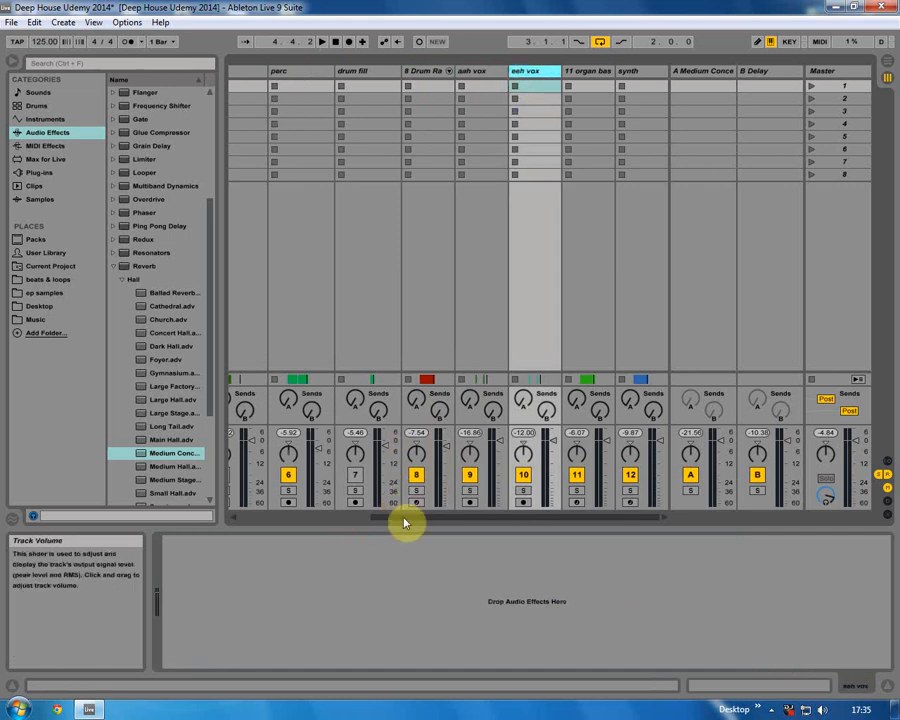
# Look through the mixer channels and the arrangement, checking the Drum Rack devices and the crash track.
pyautogui.moveTo(406, 518); pyautogui.dragTo(270, 520)
pyautogui.click(517, 73)
pyautogui.moveTo(361, 521); pyautogui.dragTo(515, 526)
pyautogui.click(886, 64)
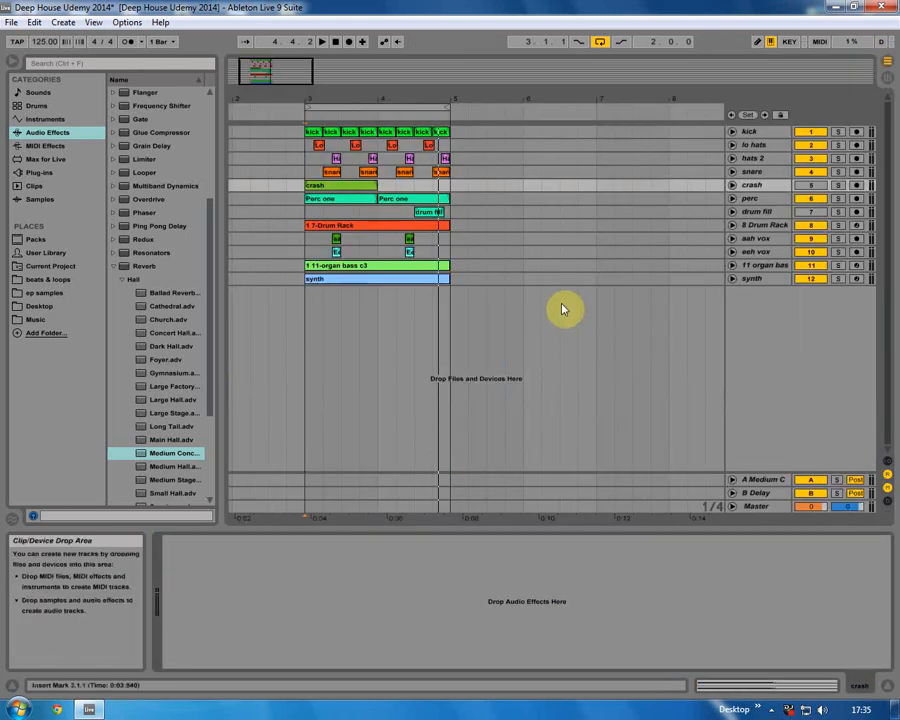
pyautogui.click(311, 227)
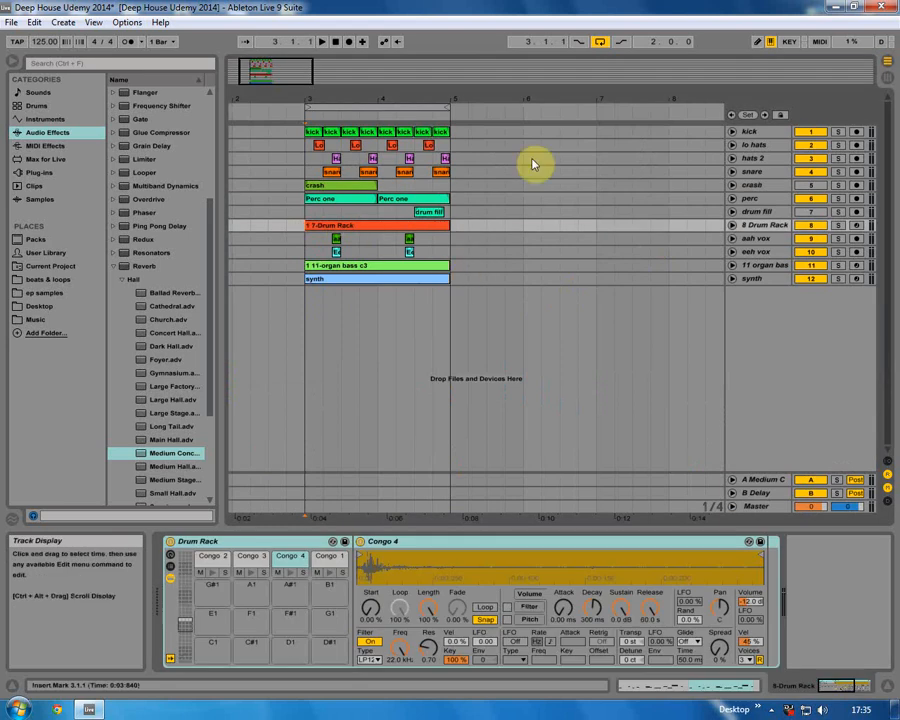
pyautogui.click(838, 186)
pyautogui.click(838, 187)
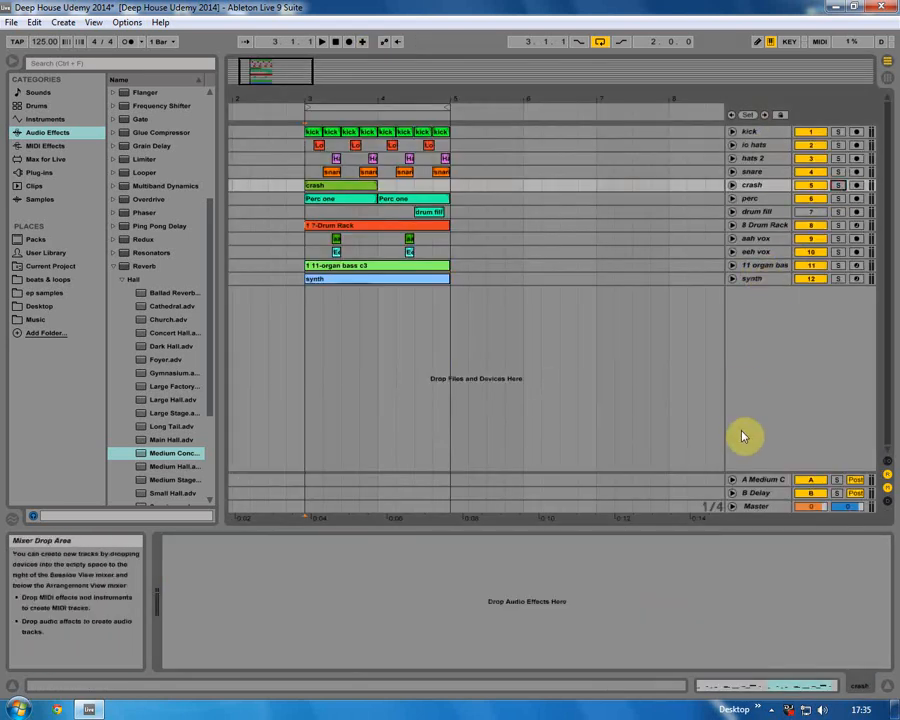
# Replace the Medium Concert reverb on return A with the Concert Hall preset from the Reverb Hall presets.
pyautogui.click(772, 481)
pyautogui.click(887, 77)
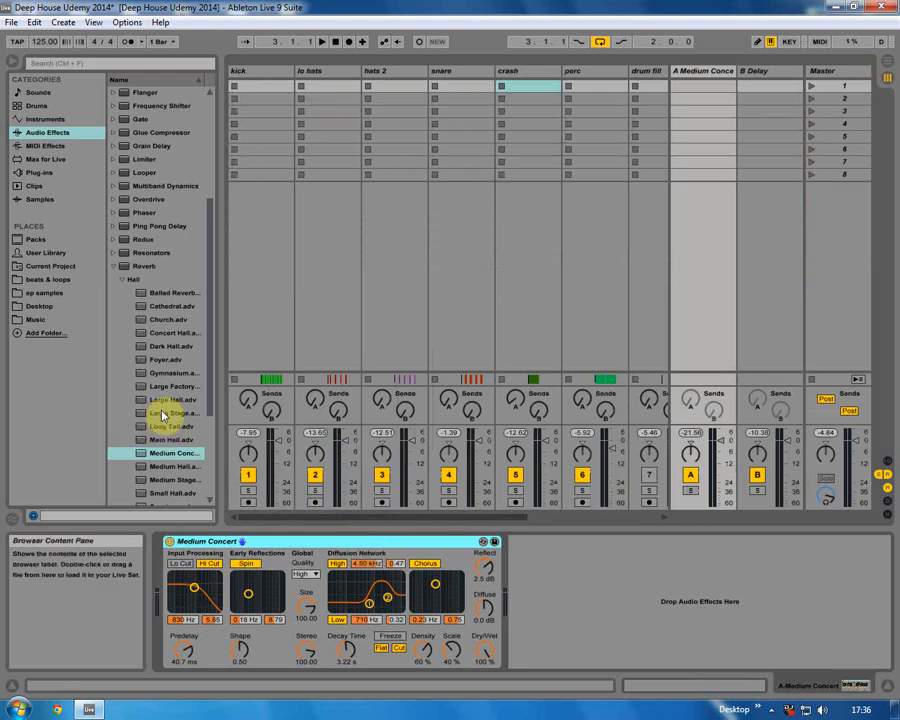
pyautogui.click(114, 268)
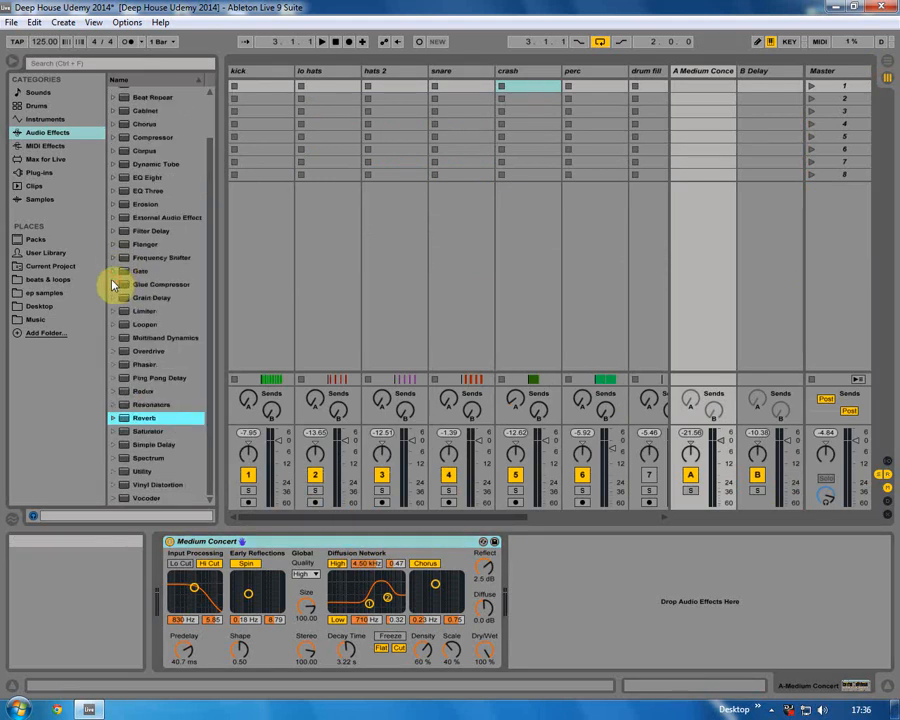
pyautogui.click(114, 416)
pyautogui.moveTo(160, 435); pyautogui.dragTo(300, 556)
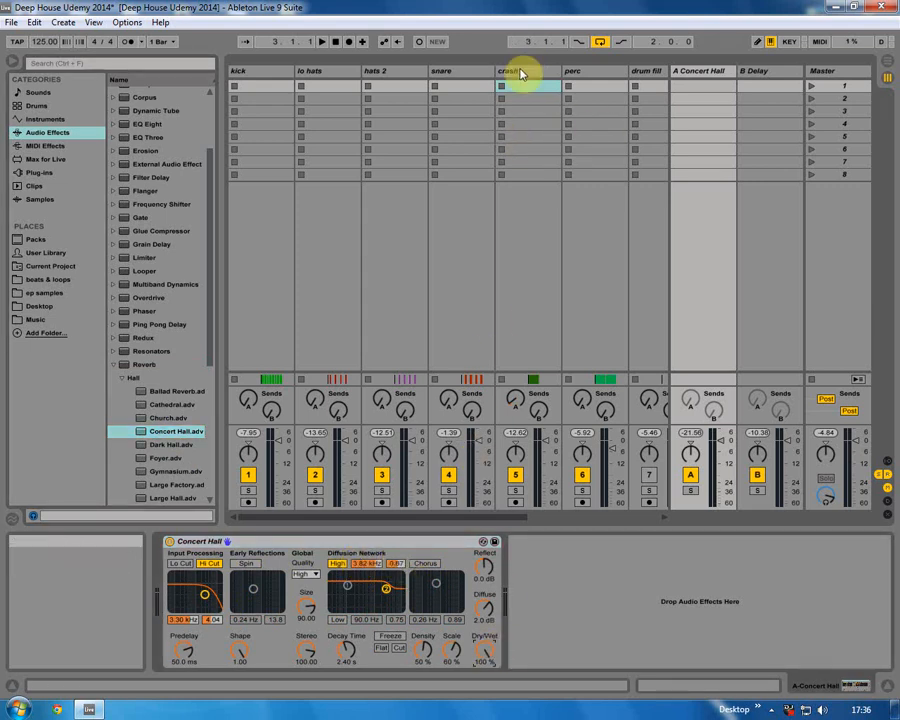
# Solo the crash, set its send to the Concert Hall reverb to about -7 dB while playing the loop, and unsolo it.
pyautogui.click(515, 490)
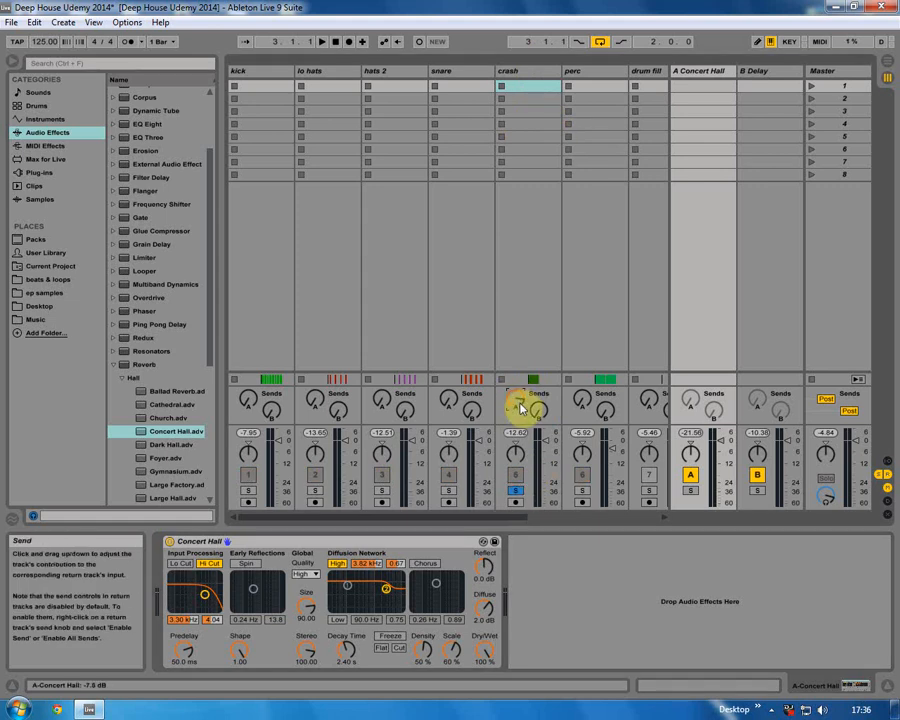
pyautogui.press('space')
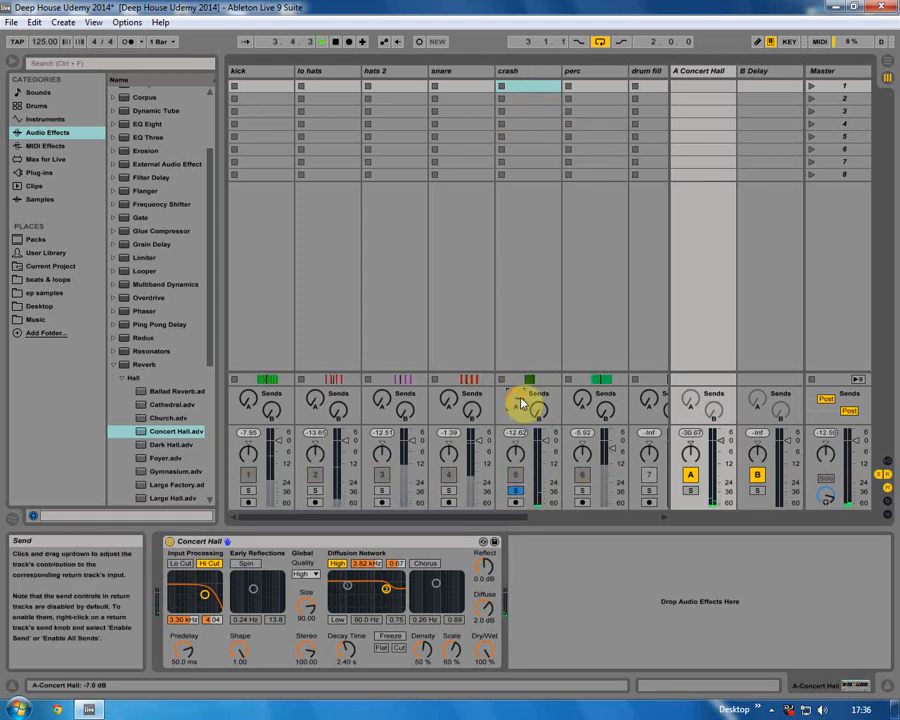
pyautogui.click(516, 490)
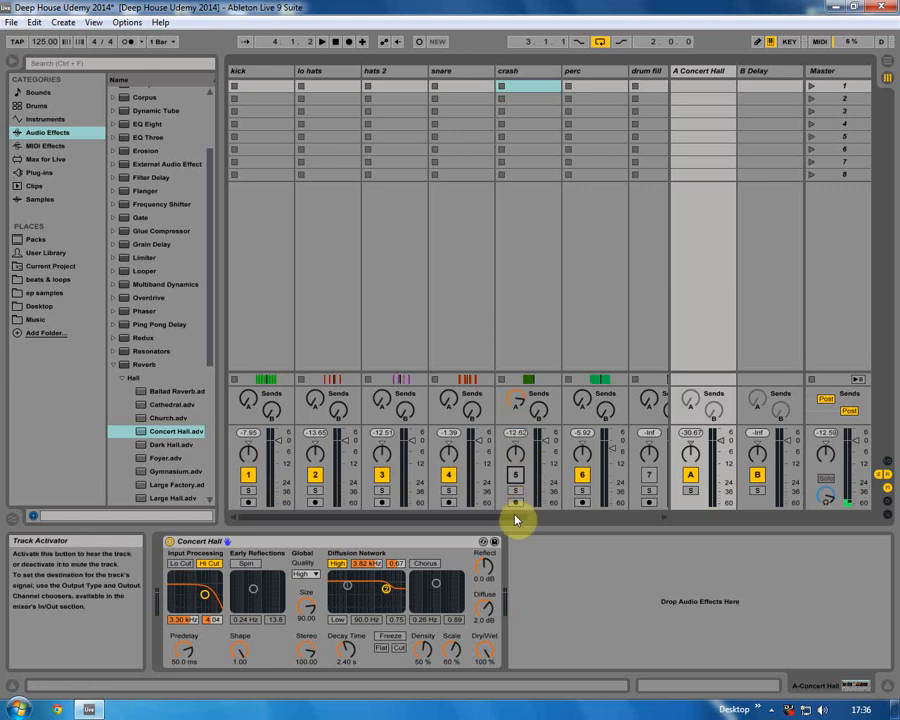
# Solo the Drum Rack track, raise its send to the Concert Hall reverb while playing the loop, and unsolo it.
pyautogui.moveTo(519, 517); pyautogui.dragTo(549, 521)
pyautogui.click(636, 71)
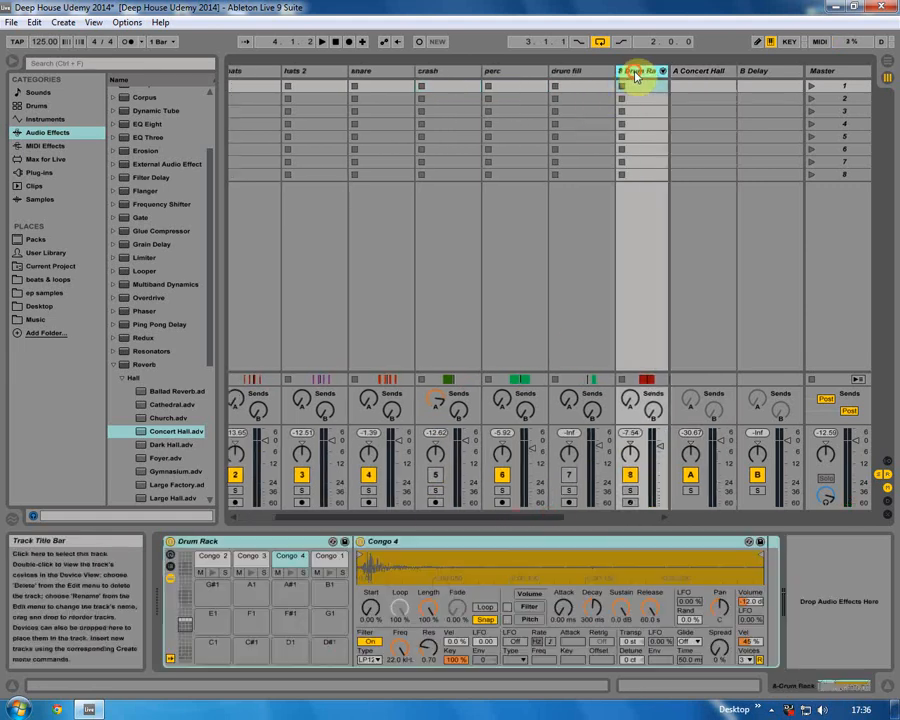
pyautogui.hscroll(2, 577, 517)
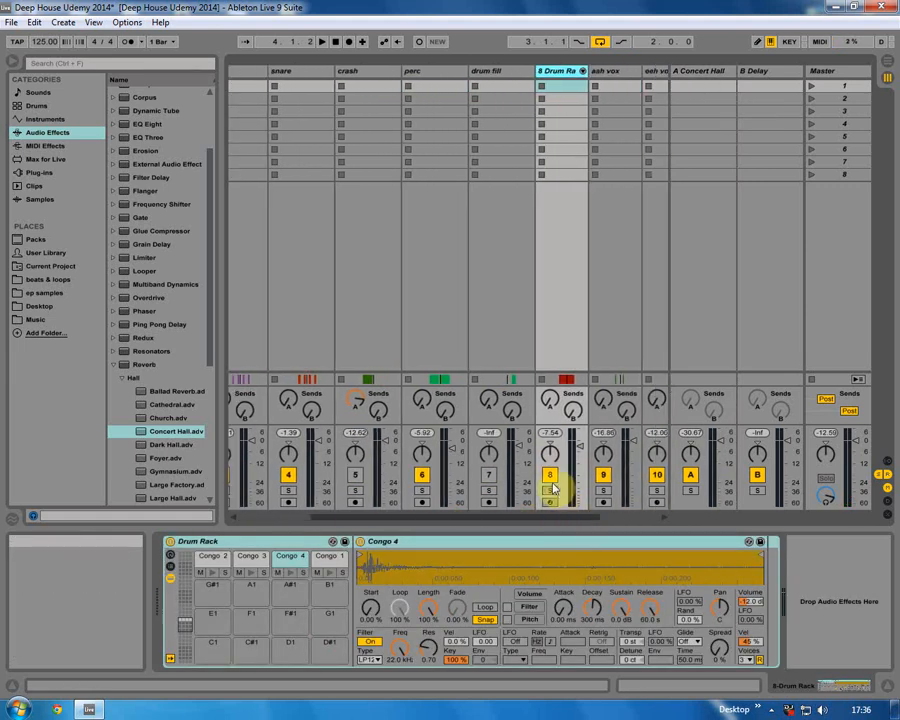
pyautogui.click(550, 490)
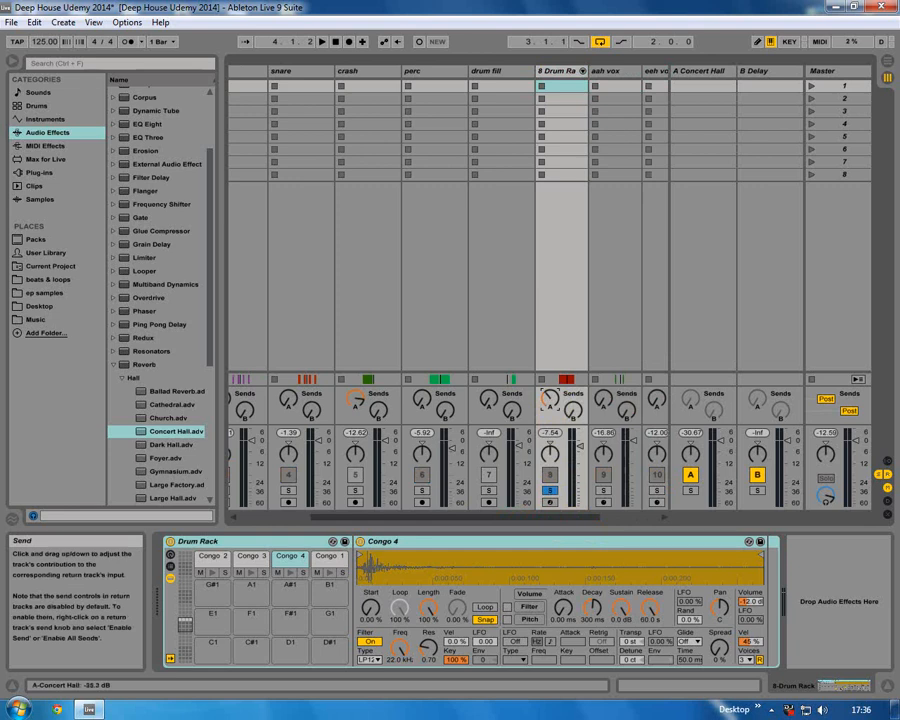
pyautogui.moveTo(551, 400); pyautogui.dragTo(551, 490)
pyautogui.moveTo(550, 400); pyautogui.dragTo(550, 312)
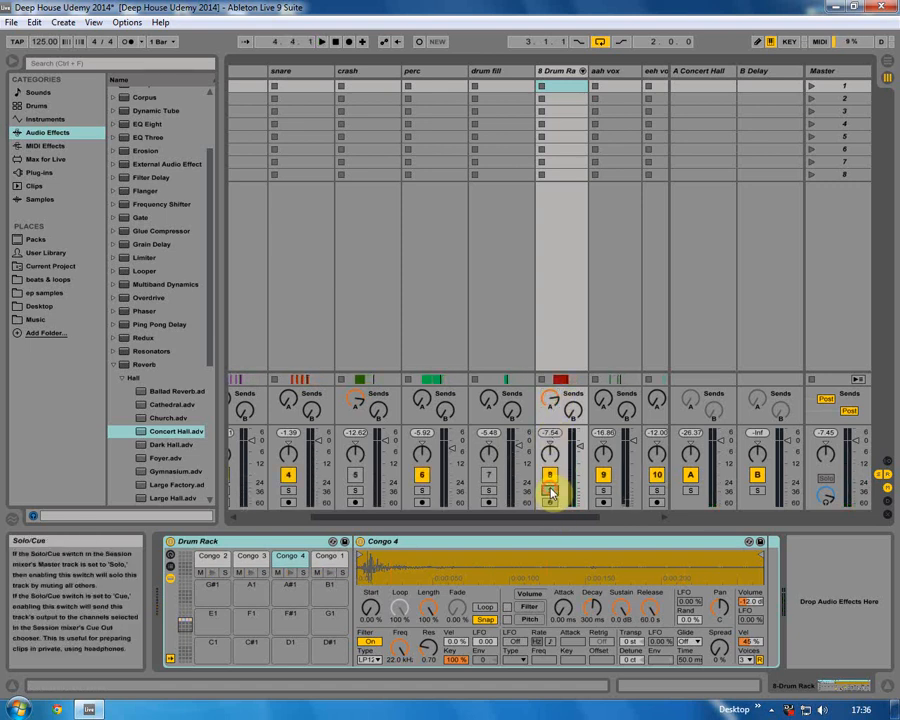
# Raise the eeh vox send to the Concert Hall reverb, audition it soloed in the loop, and clear the vocal solos.
pyautogui.hscroll(1, 562, 518)
pyautogui.click(580, 72)
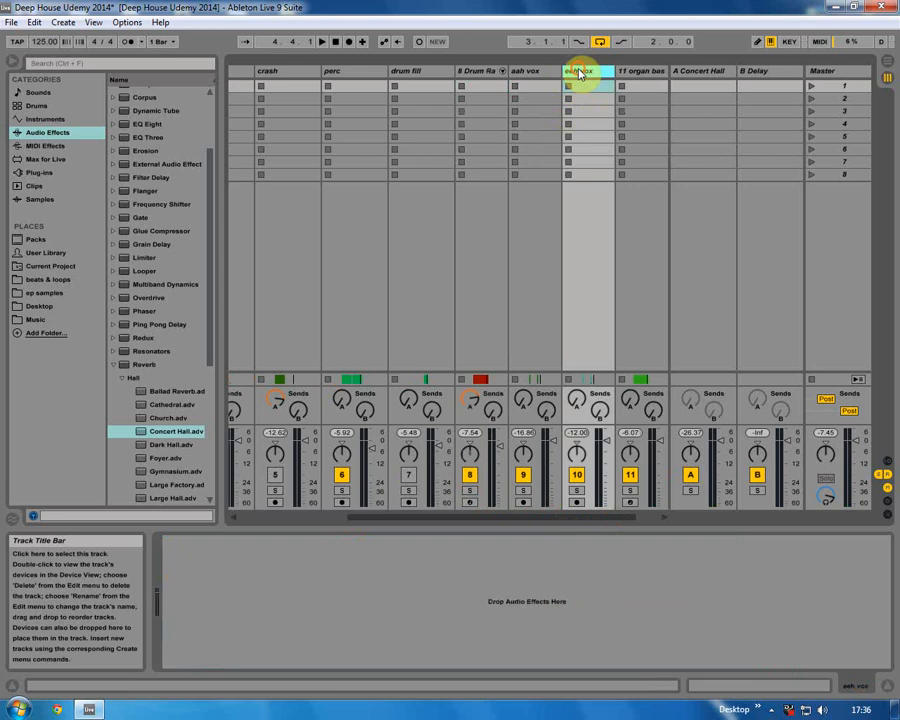
pyautogui.moveTo(575, 398)
pyautogui.mouseDown()
pyautogui.moveTo(575, 364)
pyautogui.moveTo(582, 395)
pyautogui.mouseUp()
pyautogui.press('space')
pyautogui.click(577, 491)
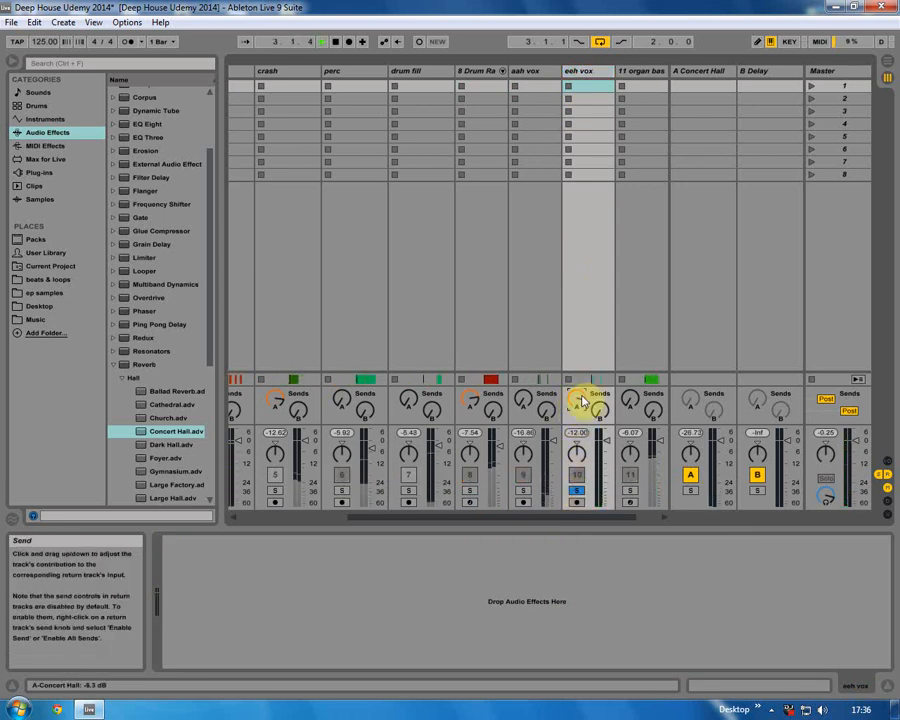
pyautogui.click(522, 490)
pyautogui.click(577, 492)
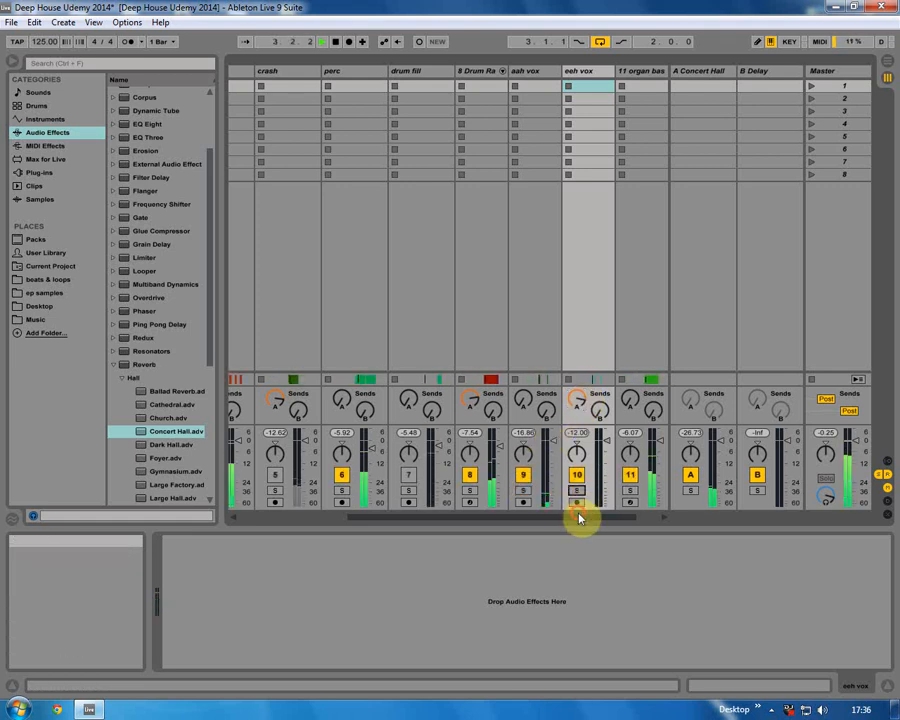
# Raise the synth's send to the Concert Hall reverb while the loop plays, and check its Ping Pong Delay.
pyautogui.moveTo(581, 517); pyautogui.dragTo(617, 519)
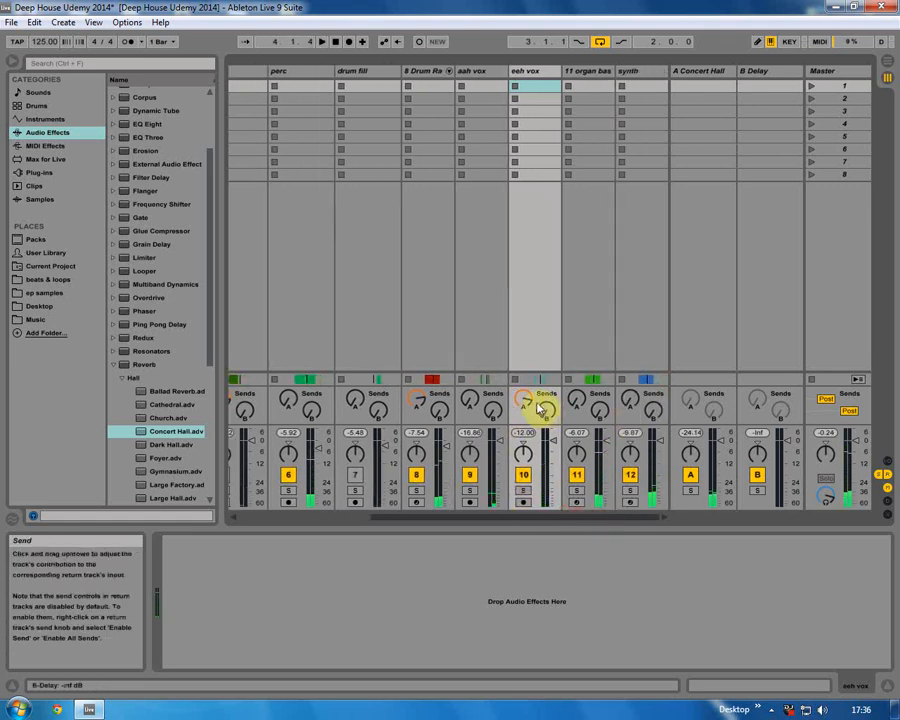
pyautogui.press('space')
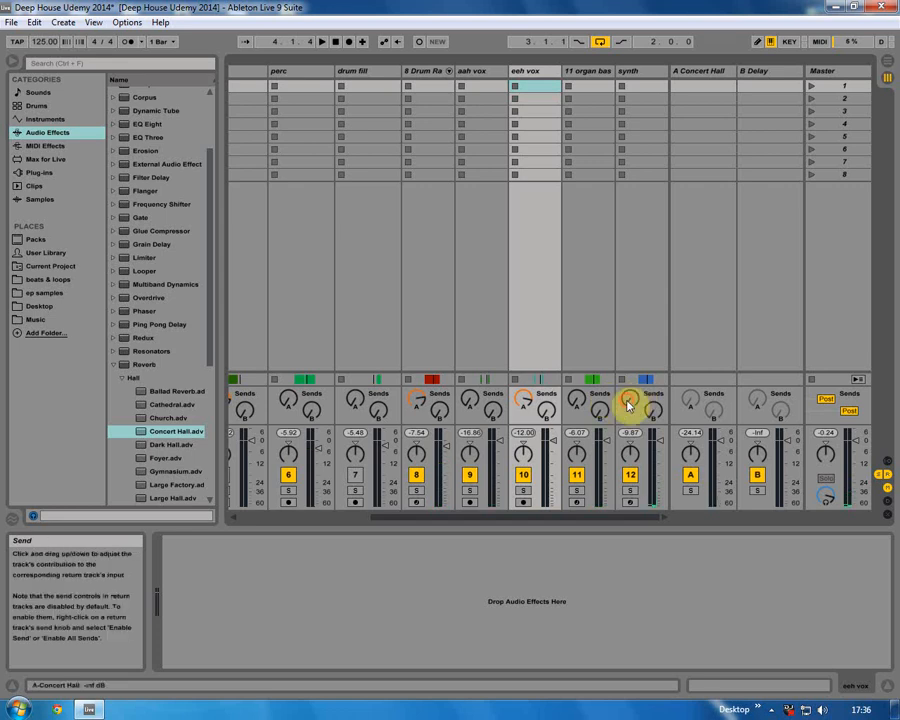
pyautogui.press('space')
pyautogui.moveTo(630, 403)
pyautogui.mouseDown()
pyautogui.moveTo(630, 393)
pyautogui.moveTo(630, 403)
pyautogui.mouseUp()
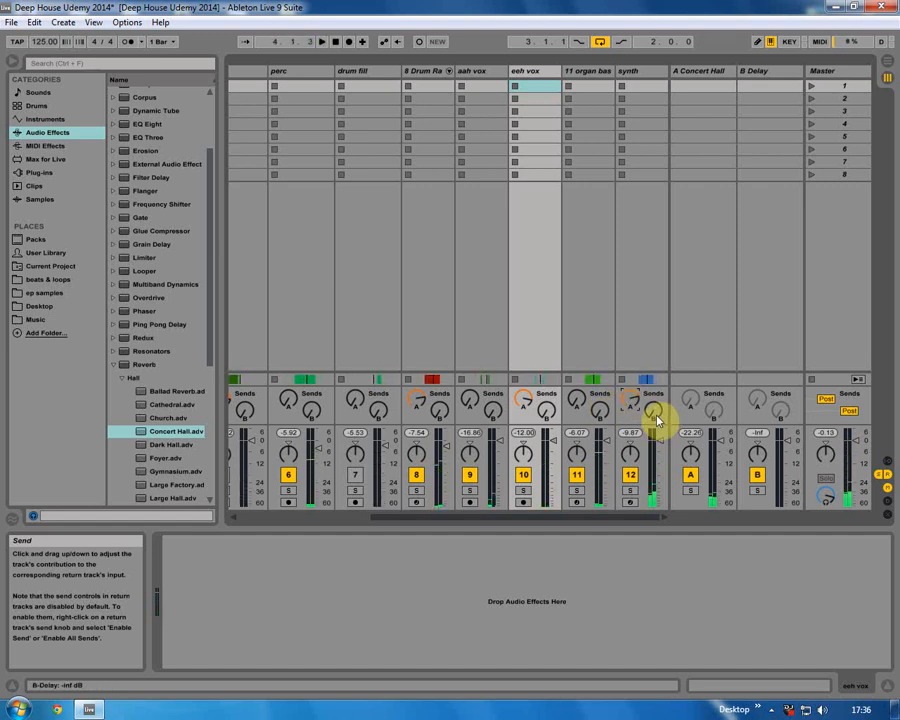
pyautogui.click(636, 71)
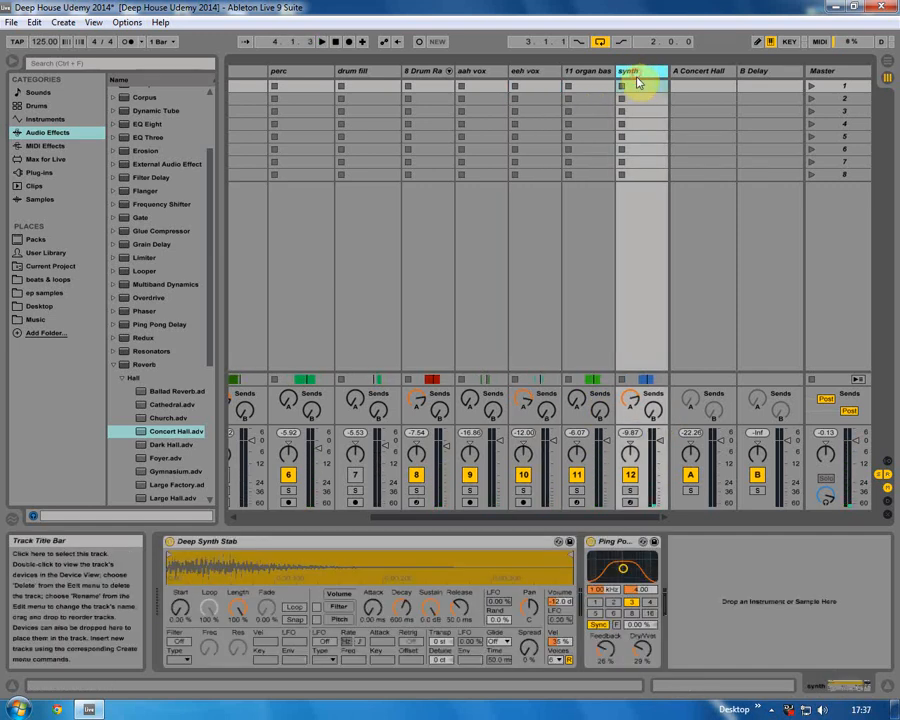
pyautogui.click(617, 544)
pyautogui.click(690, 559)
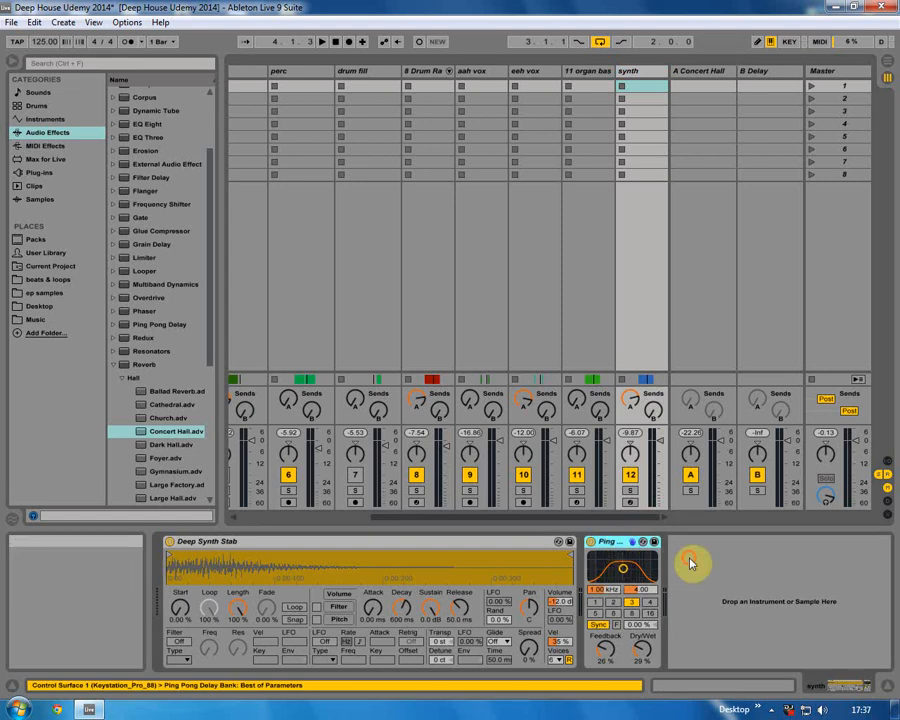
# Give the organ bass a subtle Concert Hall reverb send of about -25.7 dB while playing the loop.
pyautogui.click(588, 72)
pyautogui.moveTo(583, 407); pyautogui.dragTo(583, 403)
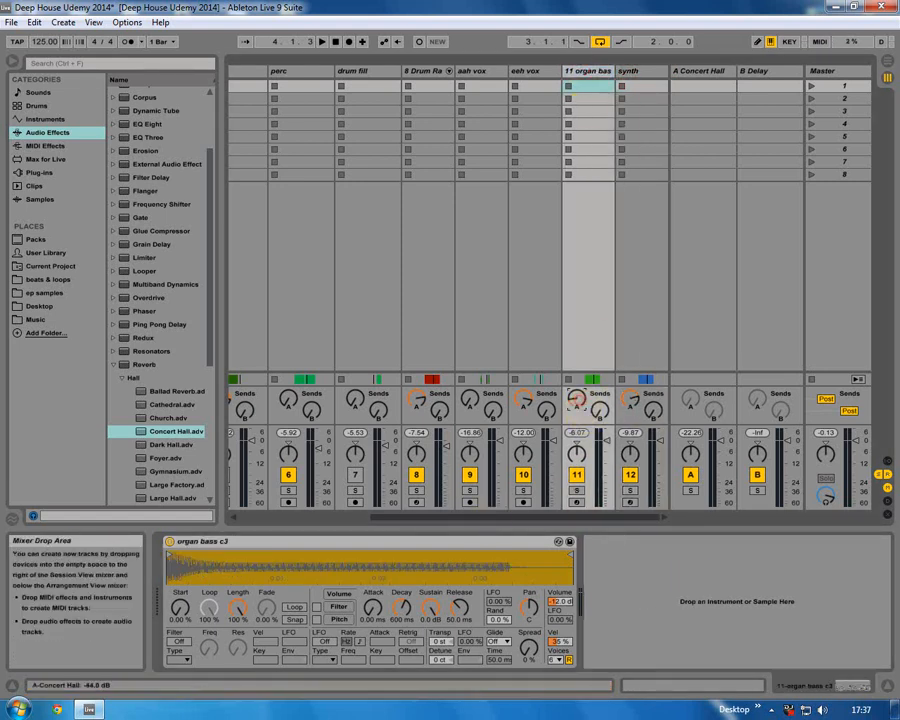
pyautogui.press('space')
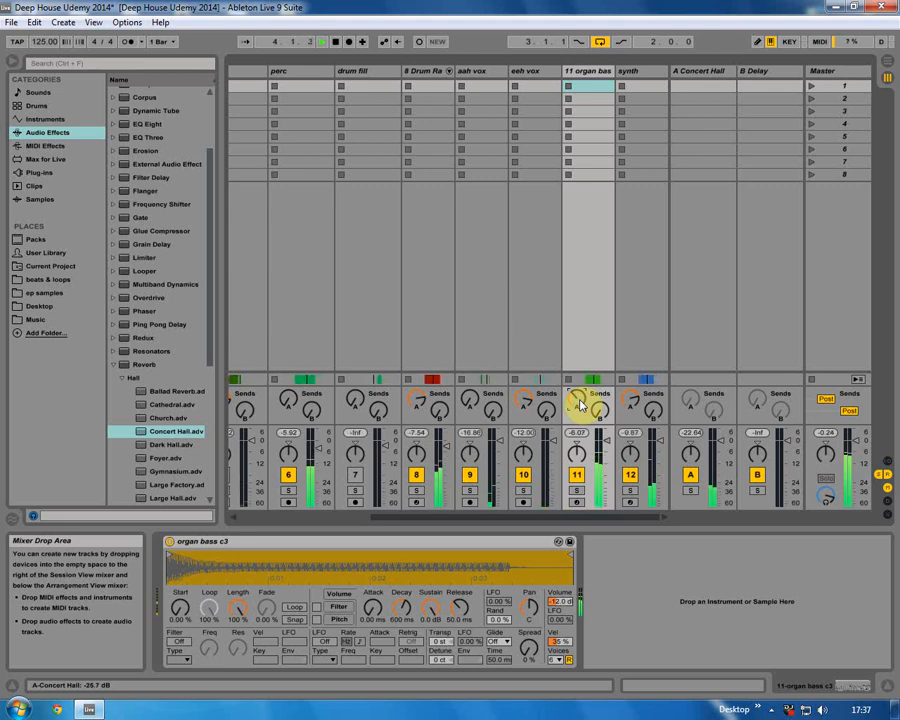
# Check the crash track in the arrangement and examine the Concert Hall reverb on return A in the session mixer.
pyautogui.click(887, 60)
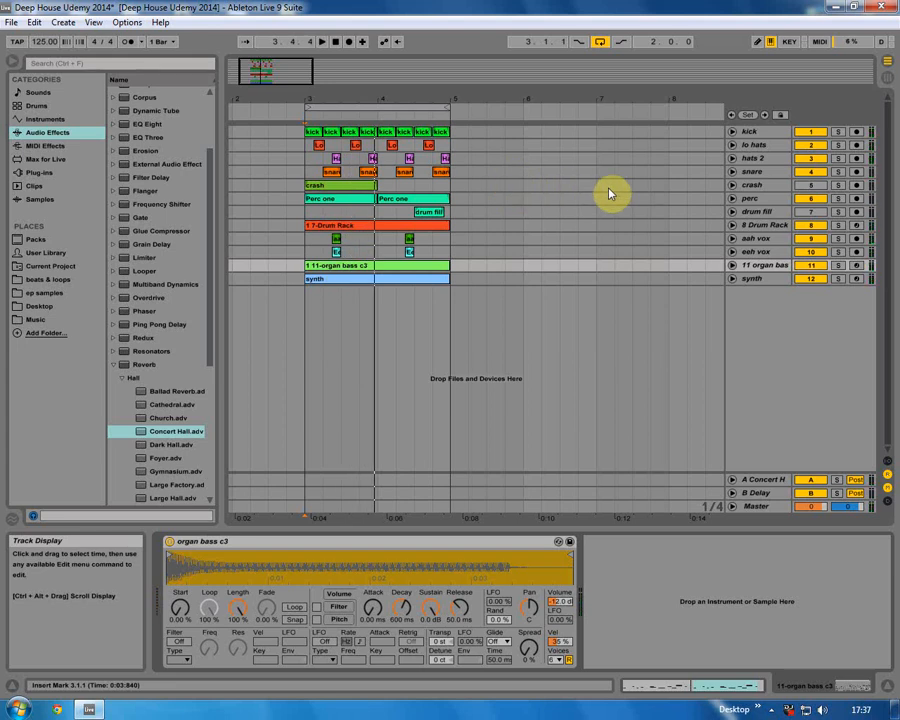
pyautogui.click(303, 189)
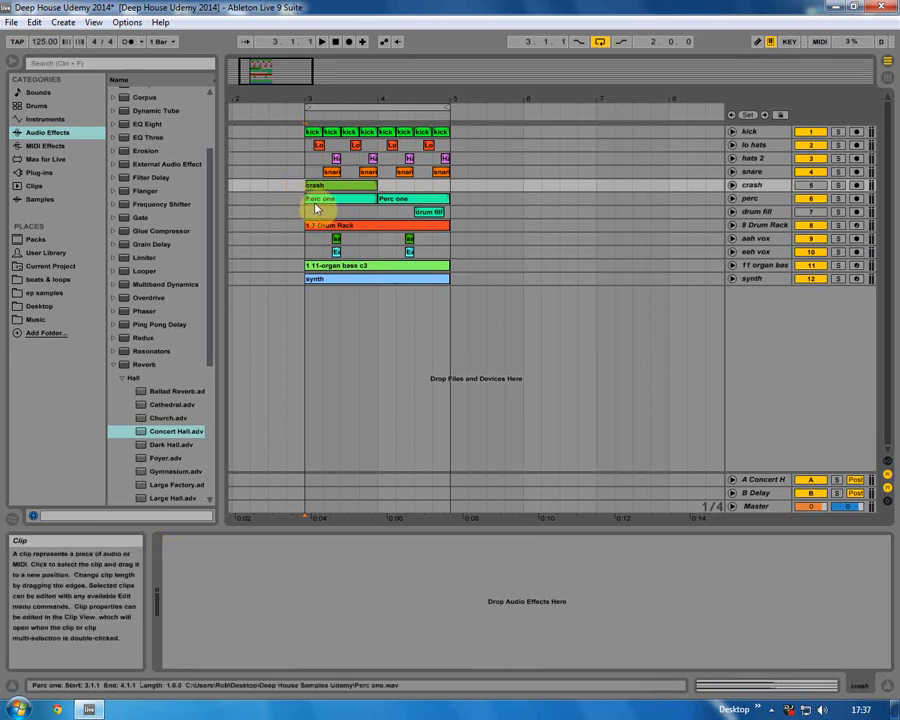
pyautogui.click(887, 61)
pyautogui.click(702, 76)
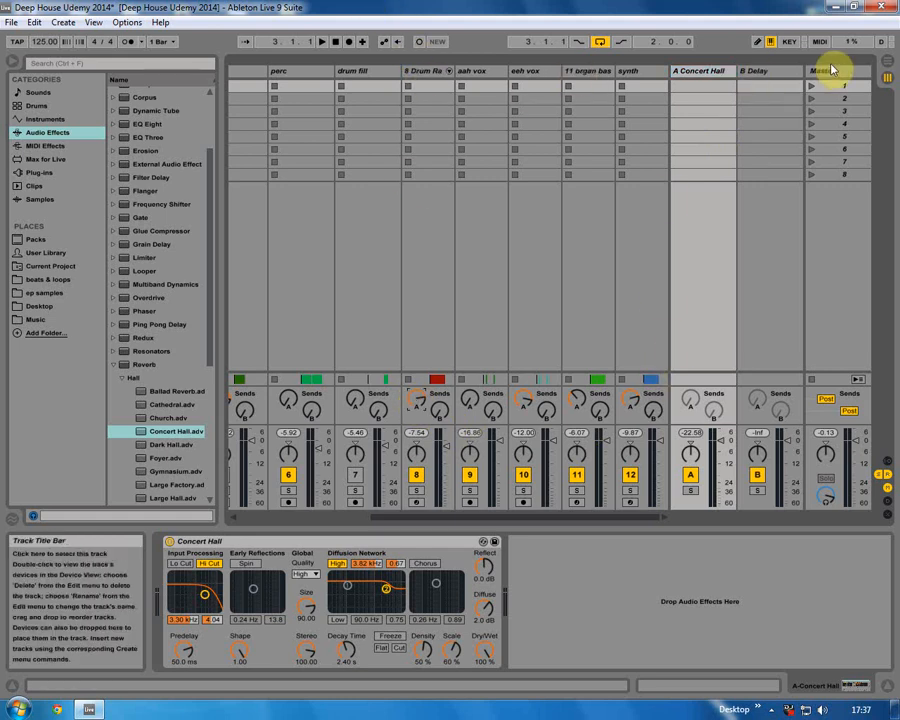
# Add sax.wav from the desktop's Deep House sample folder to a new audio track at bar 3 and name the track sax.
pyautogui.click(886, 62)
pyautogui.click(307, 309)
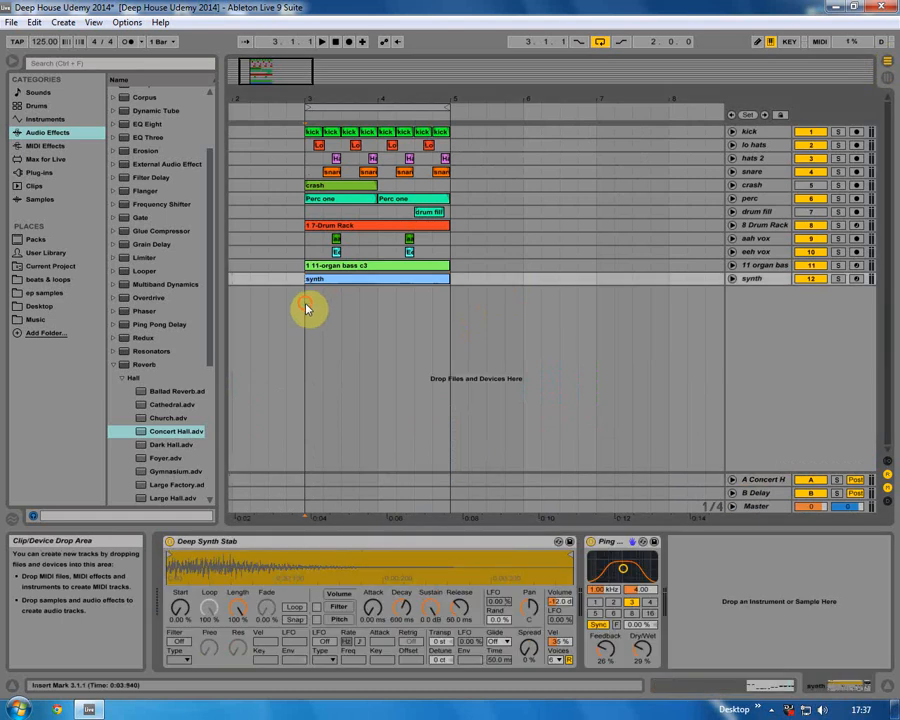
pyautogui.click(44, 296)
pyautogui.click(40, 306)
pyautogui.moveTo(150, 414); pyautogui.dragTo(314, 320)
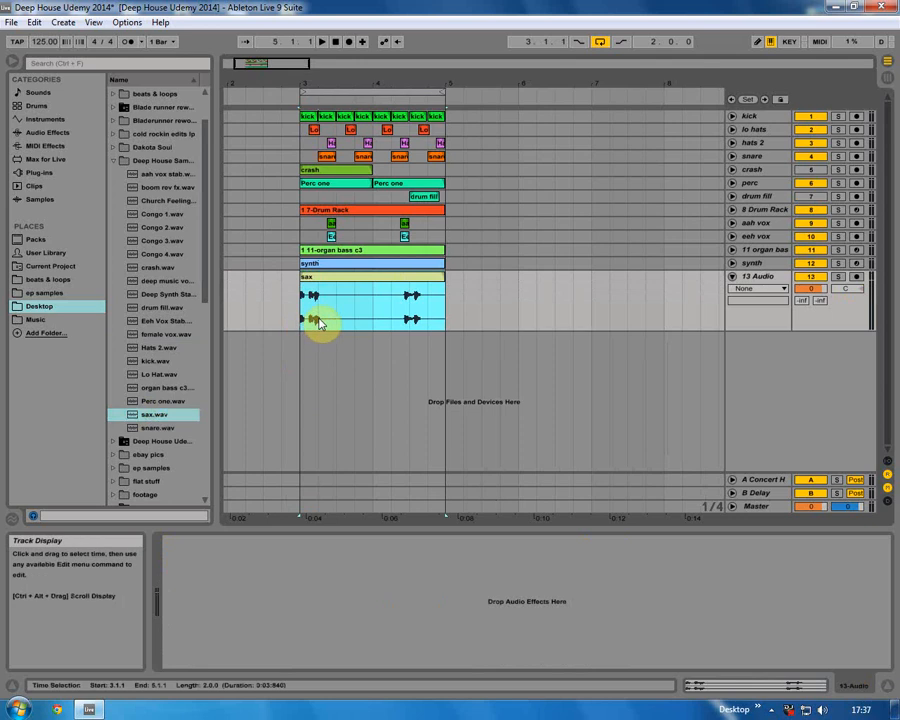
pyautogui.rightClick(771, 280)
pyautogui.click(683, 334)
pyautogui.write('sax')
pyautogui.press('Return')
# Set the sax's Concert Hall send to about -7.3 dB, raise its Delay send and lower its volume slightly while playing the loop.
pyautogui.click(884, 76)
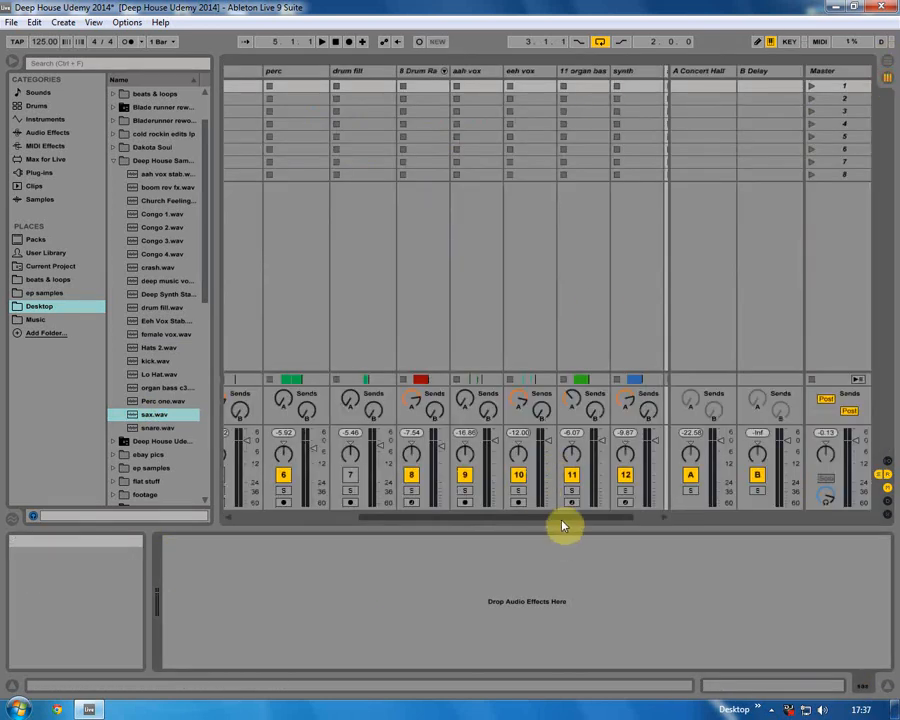
pyautogui.moveTo(563, 518); pyautogui.dragTo(647, 505)
pyautogui.moveTo(618, 399); pyautogui.dragTo(641, 406)
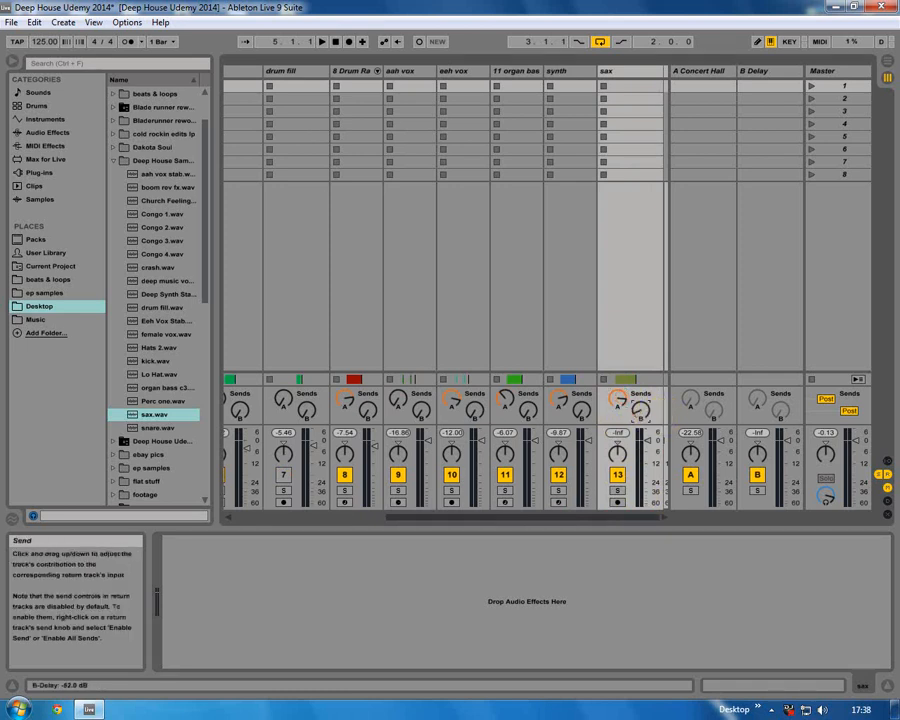
pyautogui.press('space')
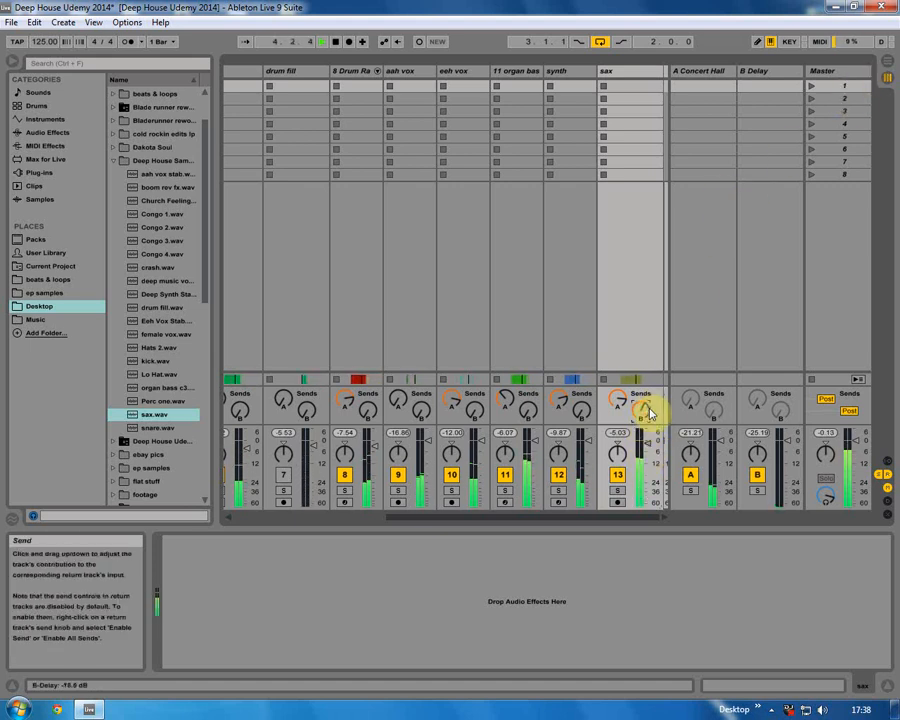
# Audition the sax soloed and in the full loop in the arrangement, mute the synth, and return playback to the loop start.
pyautogui.click(886, 63)
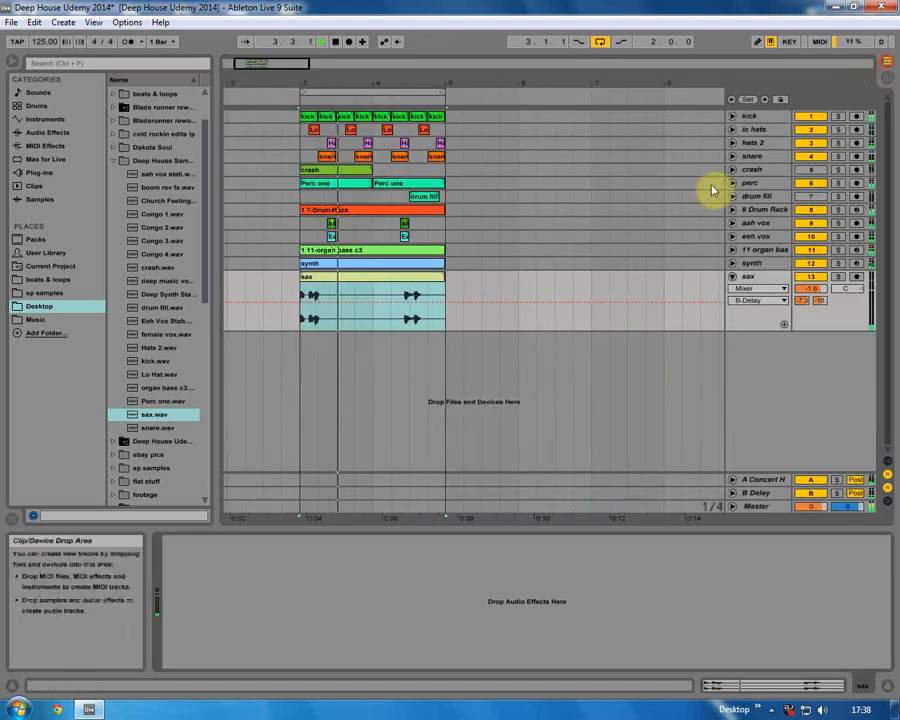
pyautogui.click(837, 277)
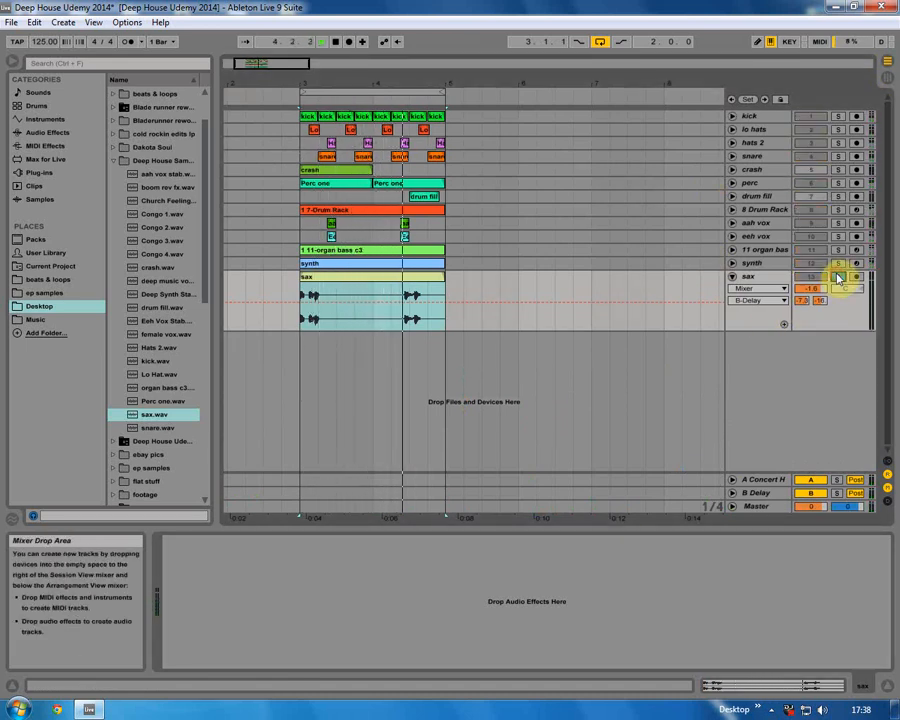
pyautogui.click(838, 277)
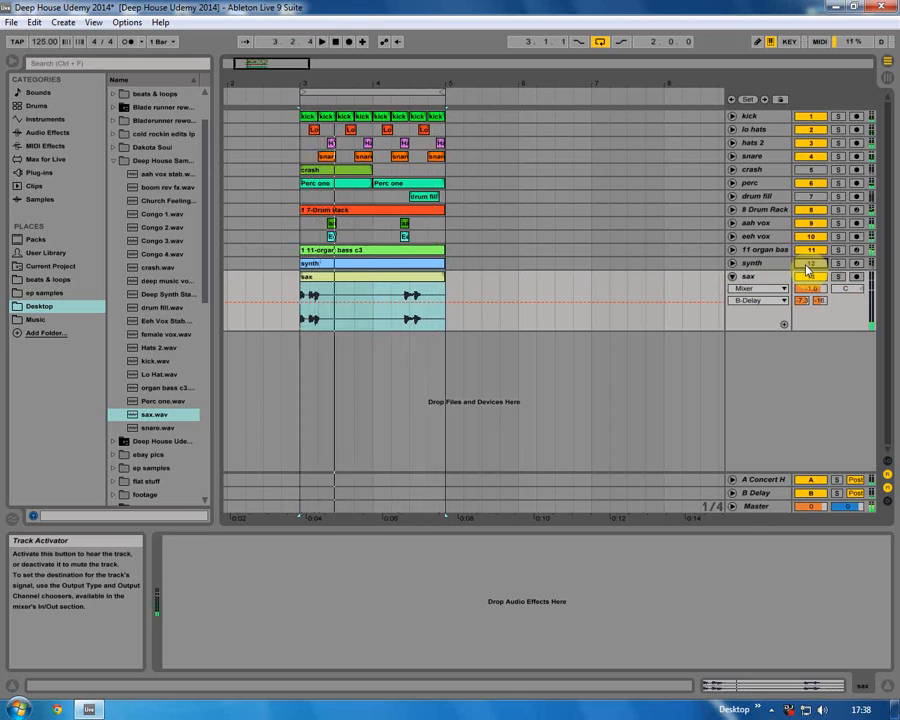
pyautogui.press('space')
pyautogui.click(296, 345)
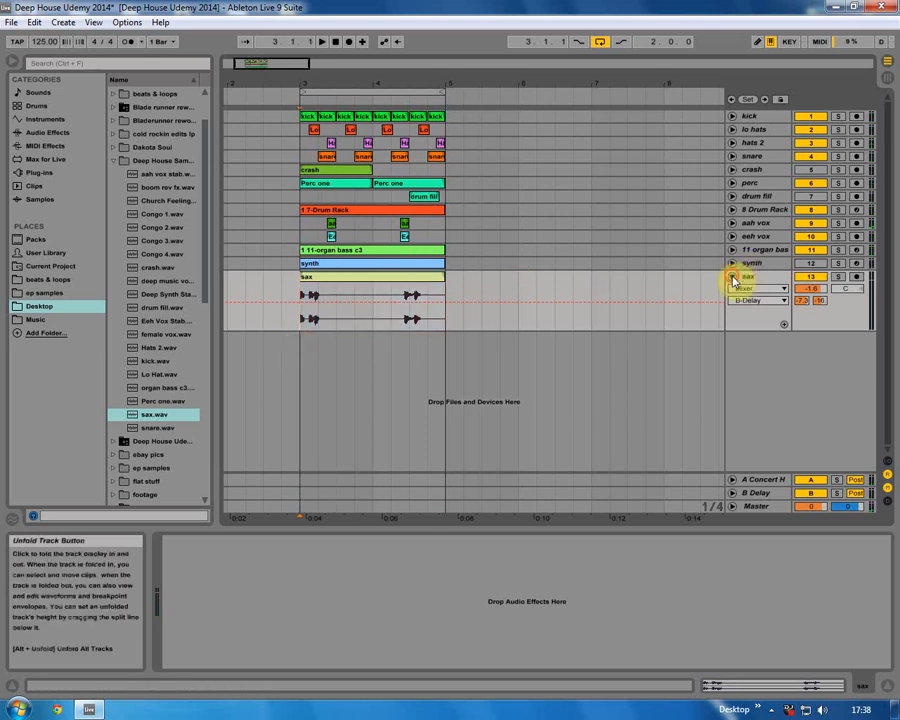
# Add deep music vox.wav from the Deep House sample folder to a new audio track at bar 3 and set its clip gain to about 2.38 dB.
pyautogui.click(733, 278)
pyautogui.doubleClick(305, 278)
pyautogui.click(298, 300)
pyautogui.click(67, 24)
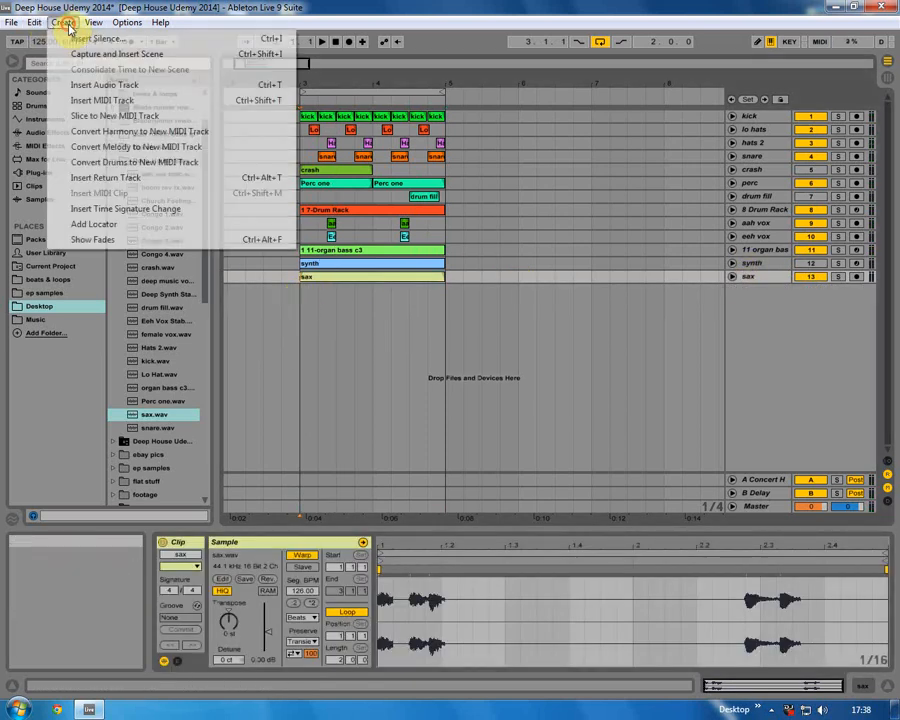
pyautogui.click(74, 85)
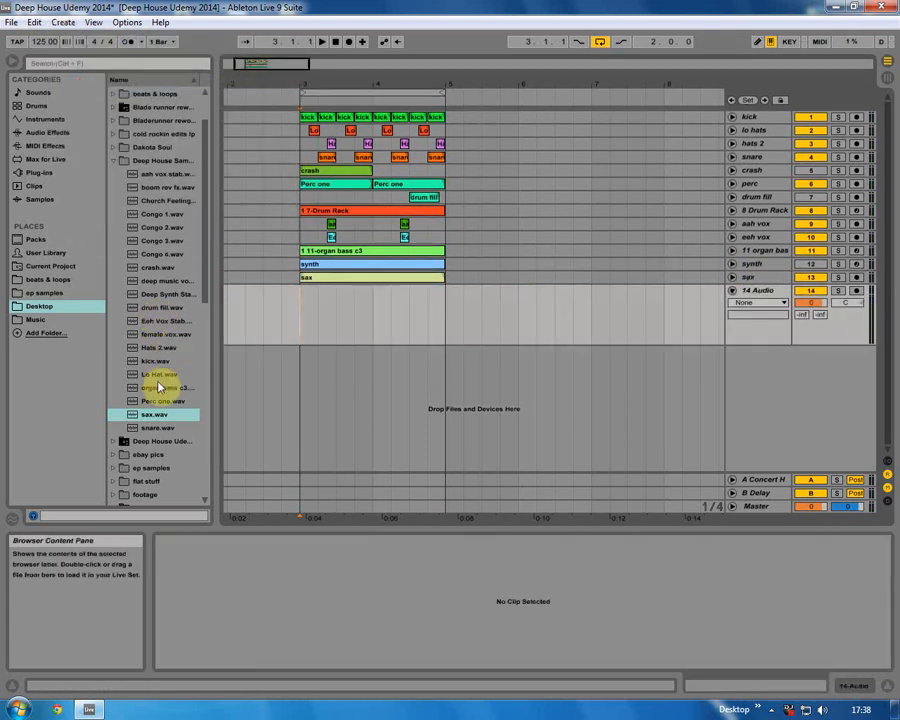
pyautogui.moveTo(155, 284); pyautogui.dragTo(297, 307)
pyautogui.moveTo(268, 631); pyautogui.dragTo(268, 626)
pyautogui.click(342, 291)
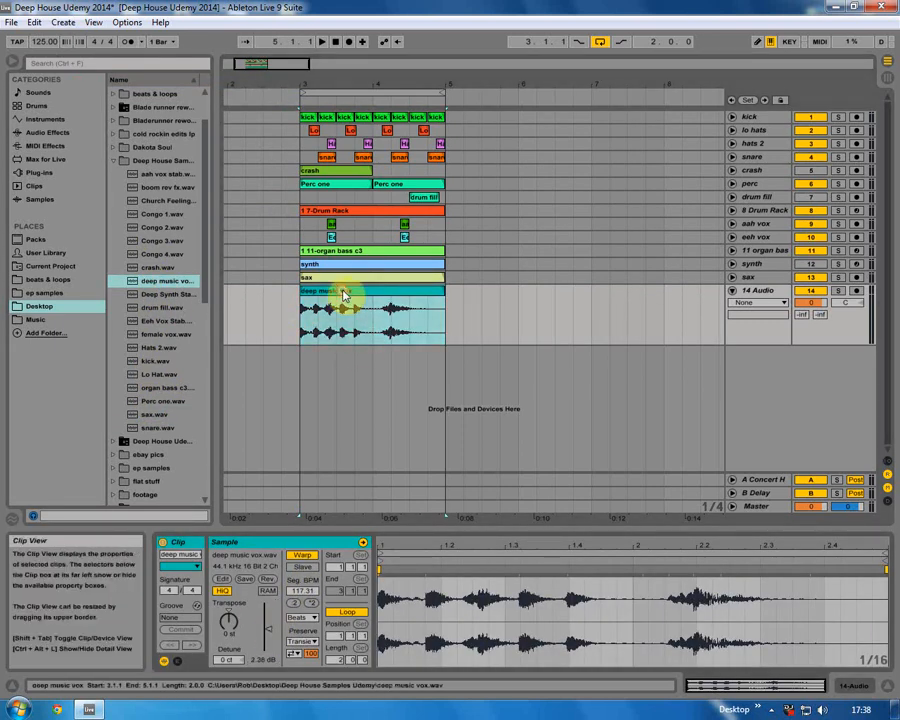
# Enlarge the deep music vox waveform for closer inspection and audition the vocal in the loop from bar 3.
pyautogui.moveTo(394, 554); pyautogui.dragTo(410, 335)
pyautogui.moveTo(559, 303); pyautogui.dragTo(509, 285)
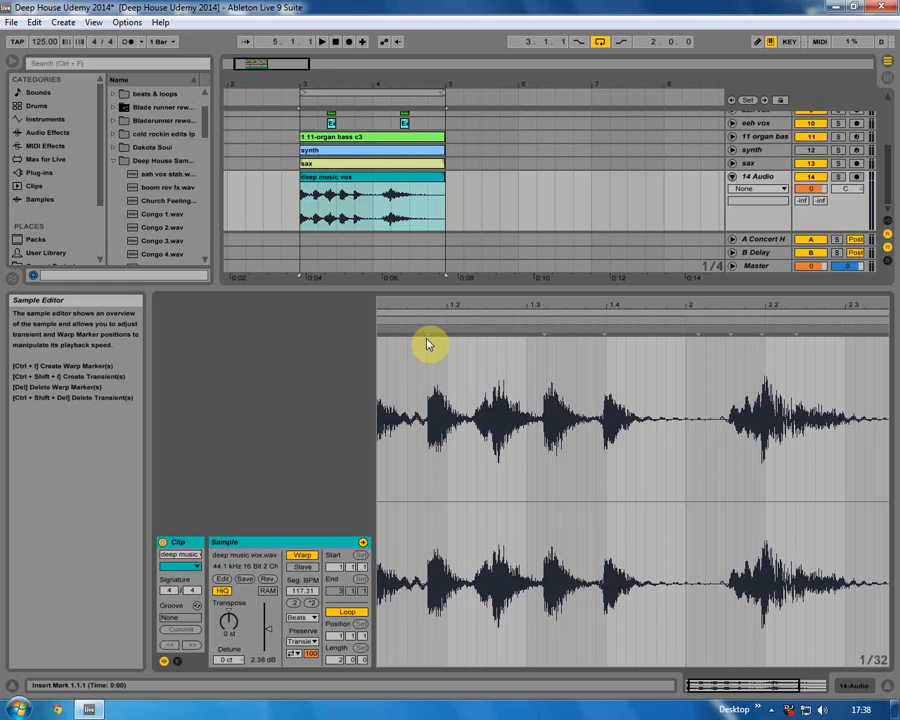
pyautogui.scroll(5, 836, 187)
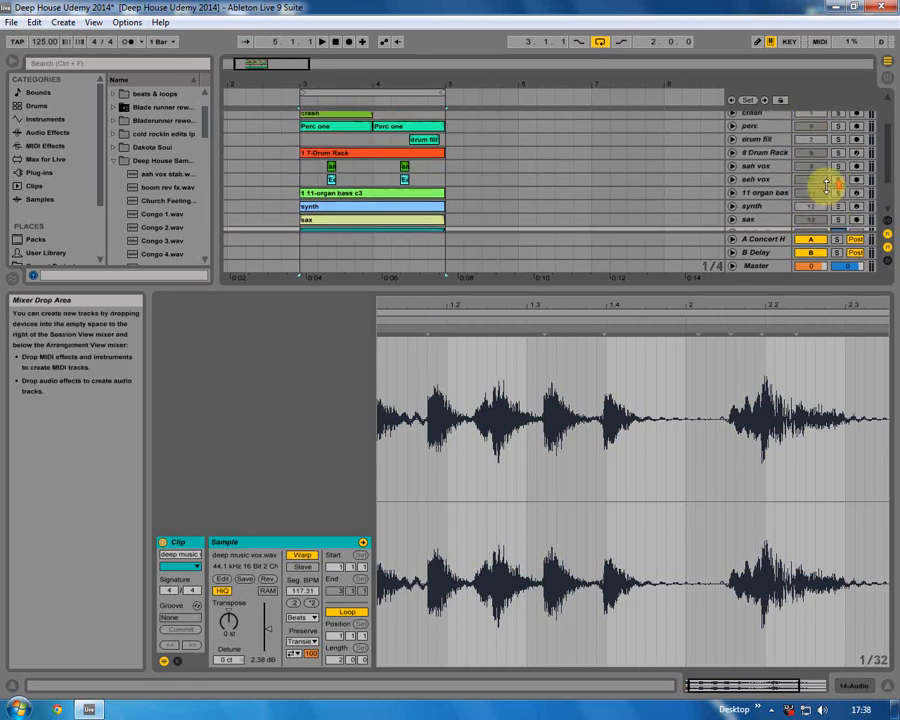
pyautogui.scroll(1, 834, 171)
pyautogui.press('space')
pyautogui.scroll(-2, 759, 181)
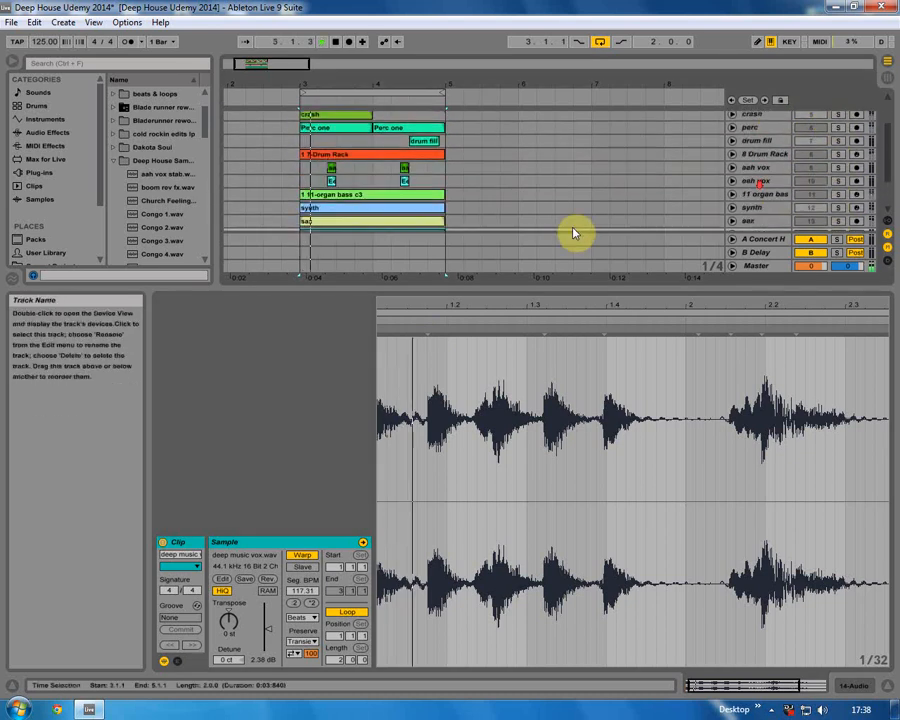
pyautogui.scroll(-1, 418, 229)
pyautogui.press('space')
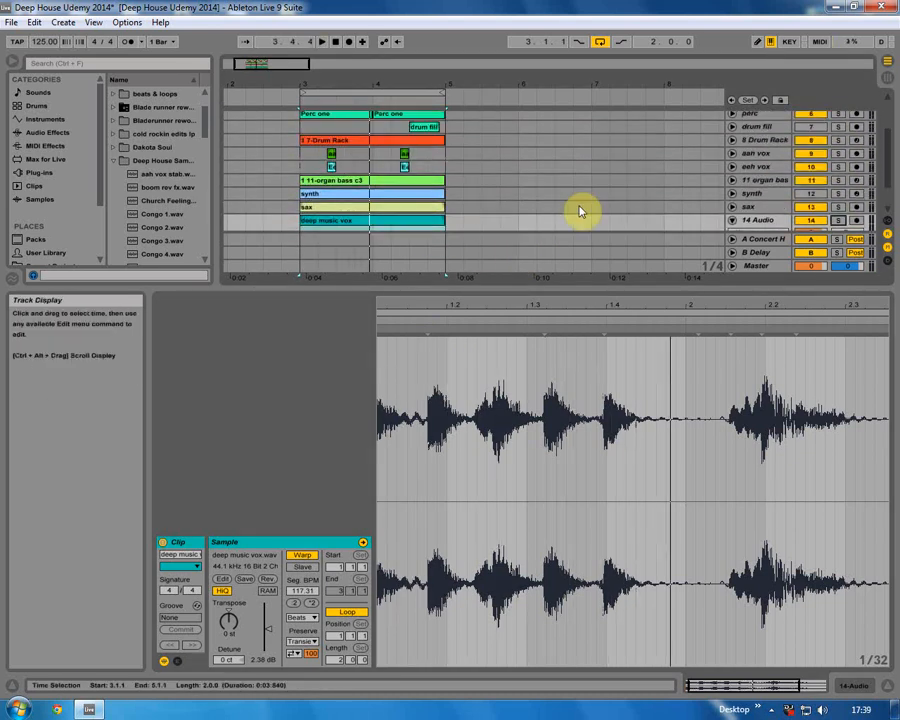
pyautogui.scroll(-1, 415, 200)
pyautogui.scroll(-1, 416, 199)
pyautogui.click(297, 193)
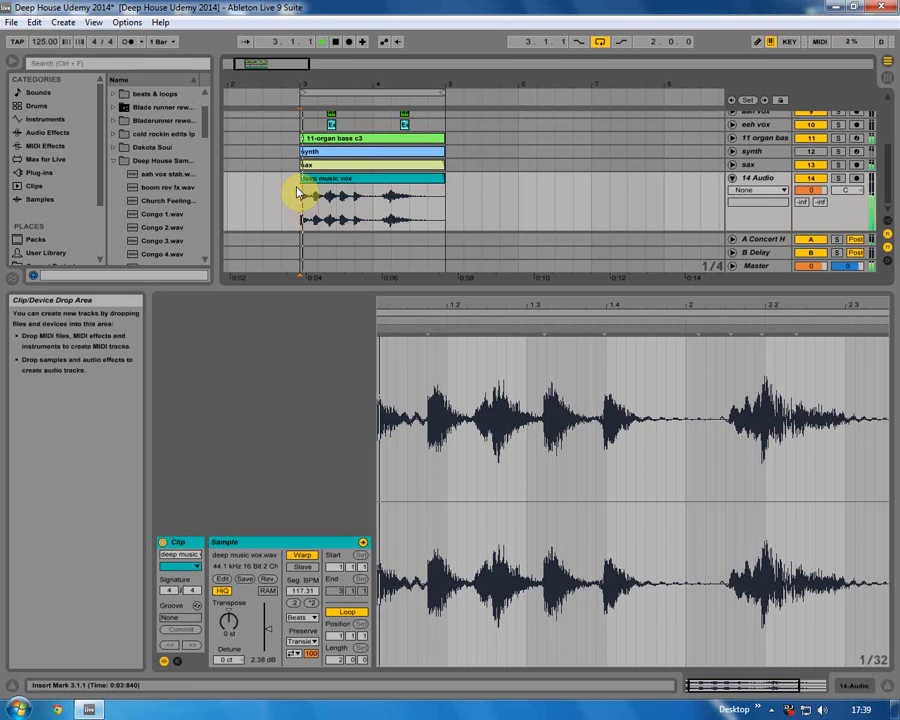
pyautogui.press('space')
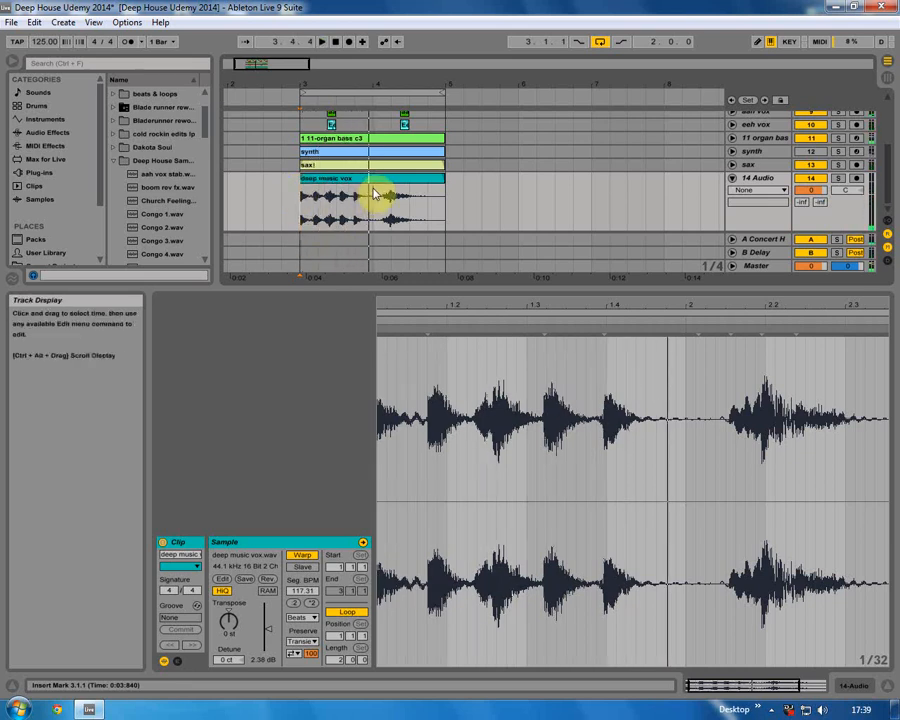
# Add warp markers at 1.1.4, 1.3.2 and 1.4.1 in the deep music vox clip and shift the phrase around 2.2 slightly later.
pyautogui.click(354, 178)
pyautogui.moveTo(605, 329); pyautogui.dragTo(608, 329)
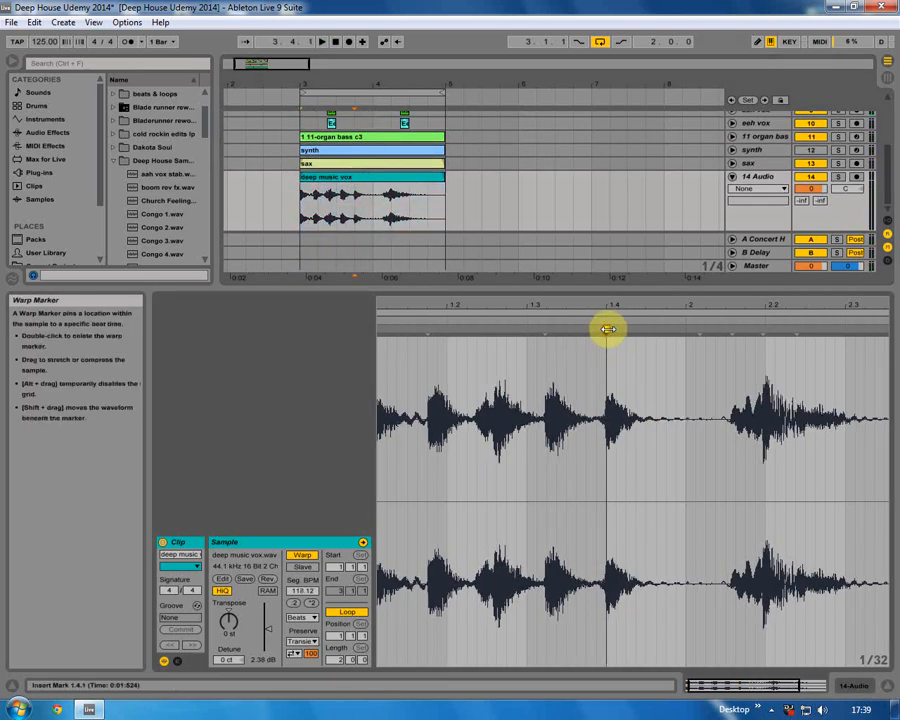
pyautogui.moveTo(546, 331); pyautogui.dragTo(548, 330)
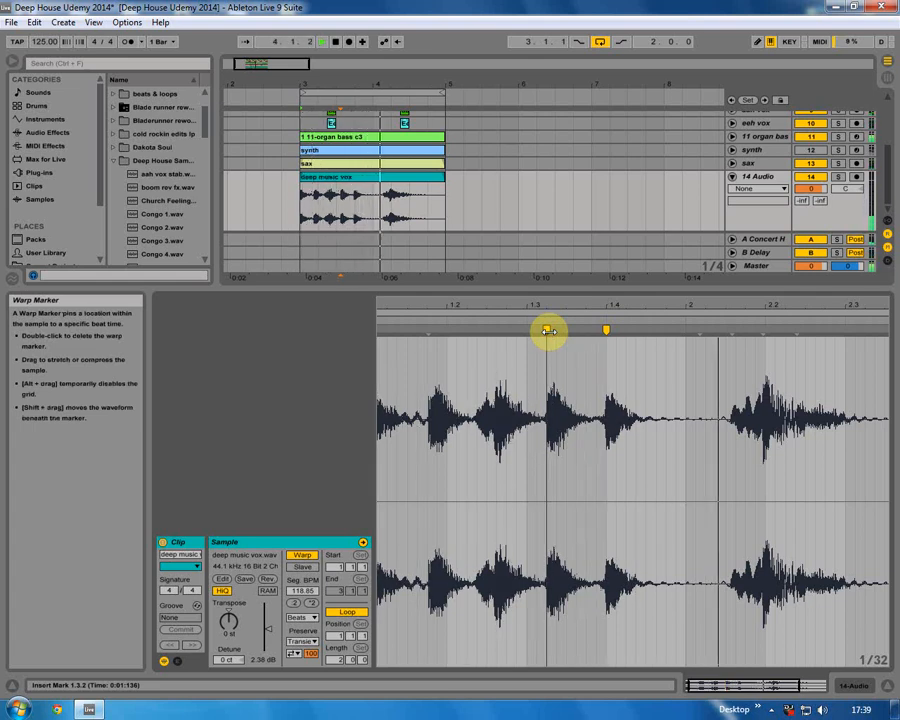
pyautogui.click(426, 330)
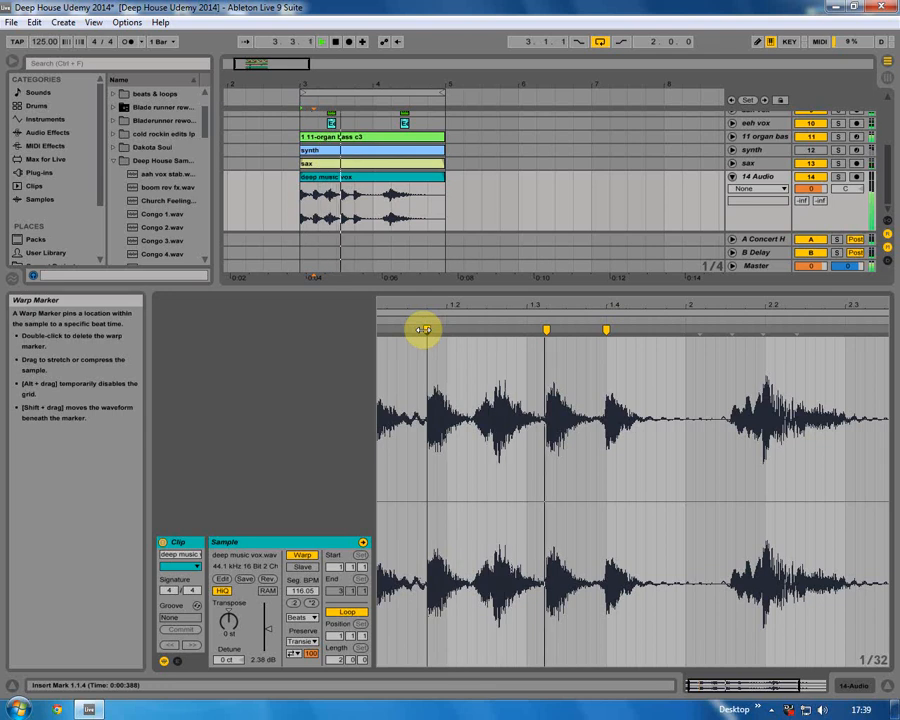
pyautogui.doubleClick(424, 330)
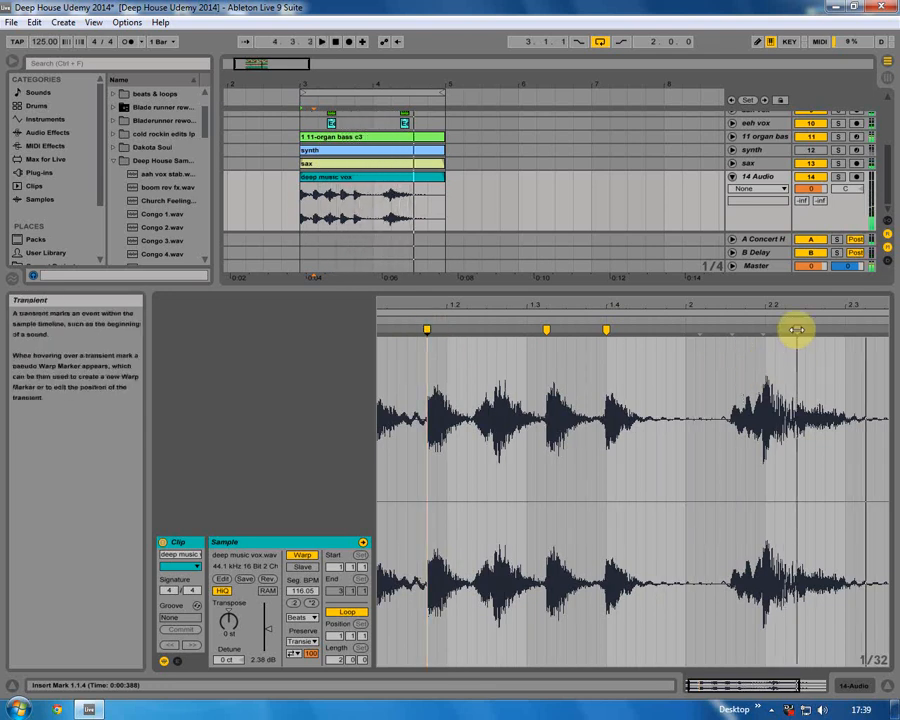
pyautogui.moveTo(792, 330)
pyautogui.mouseDown()
pyautogui.moveTo(804, 330)
pyautogui.moveTo(746, 331)
pyautogui.mouseUp()
pyautogui.moveTo(805, 330); pyautogui.dragTo(812, 331)
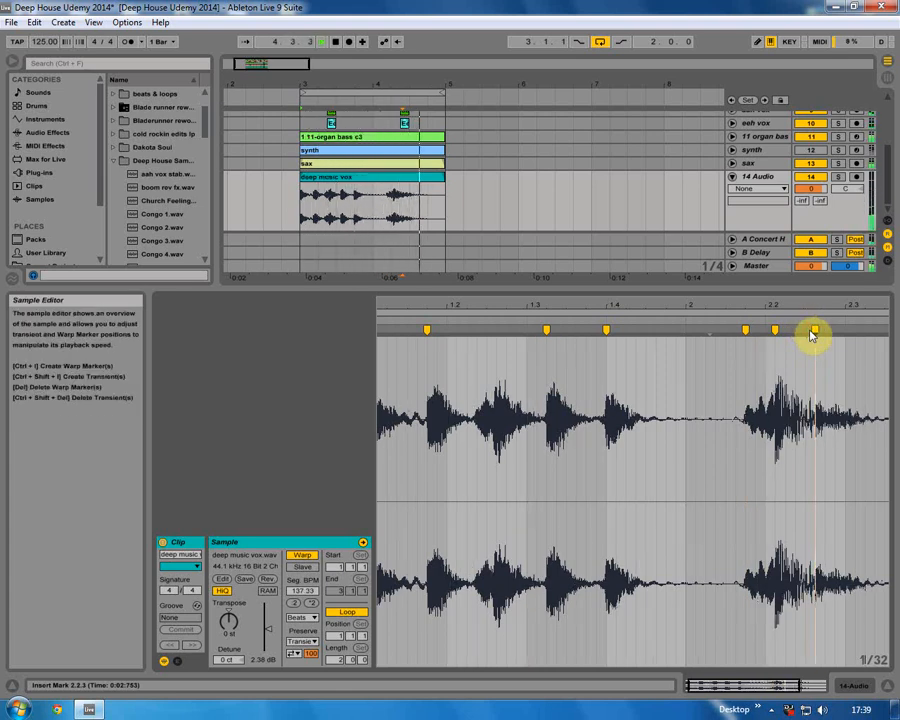
# Audition the vocal with organ bass, synth and sax using solo and mute, leaving the solos off and the synth and sax unmuted.
pyautogui.click(836, 178)
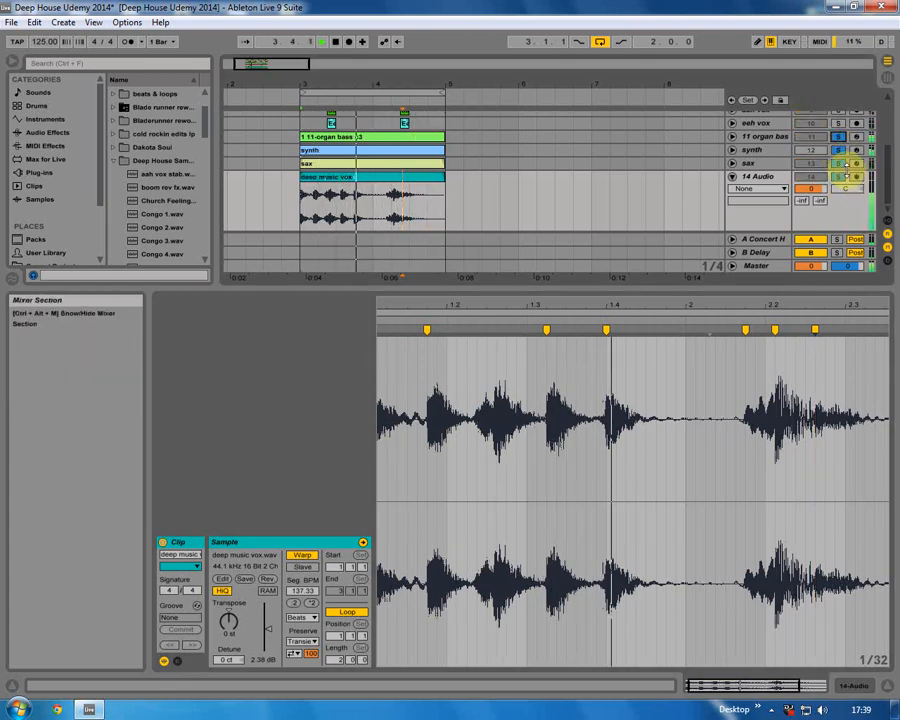
pyautogui.click(839, 136)
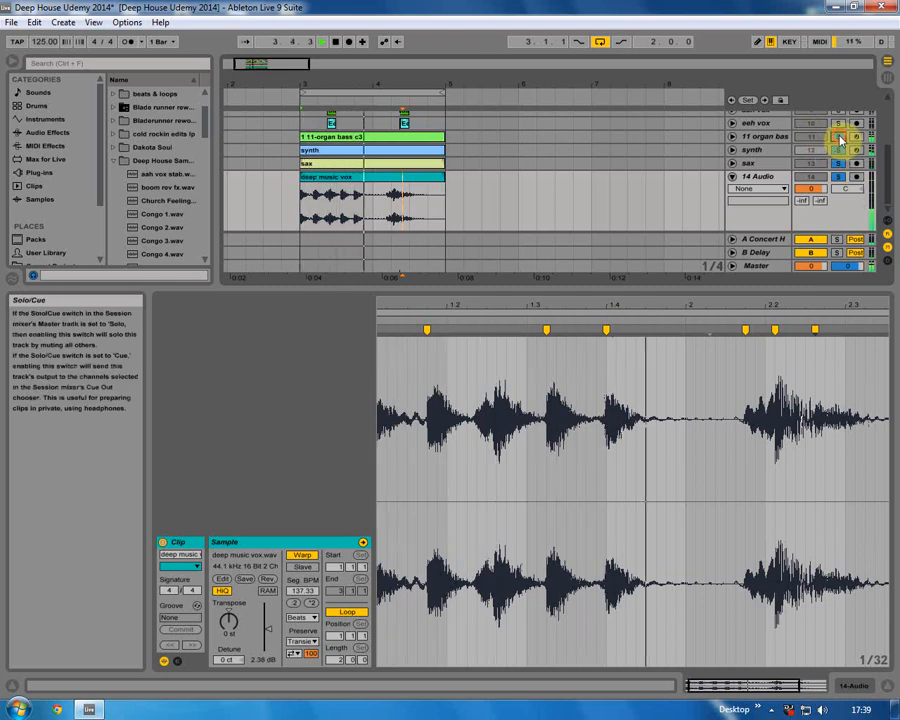
pyautogui.click(839, 136)
pyautogui.click(811, 150)
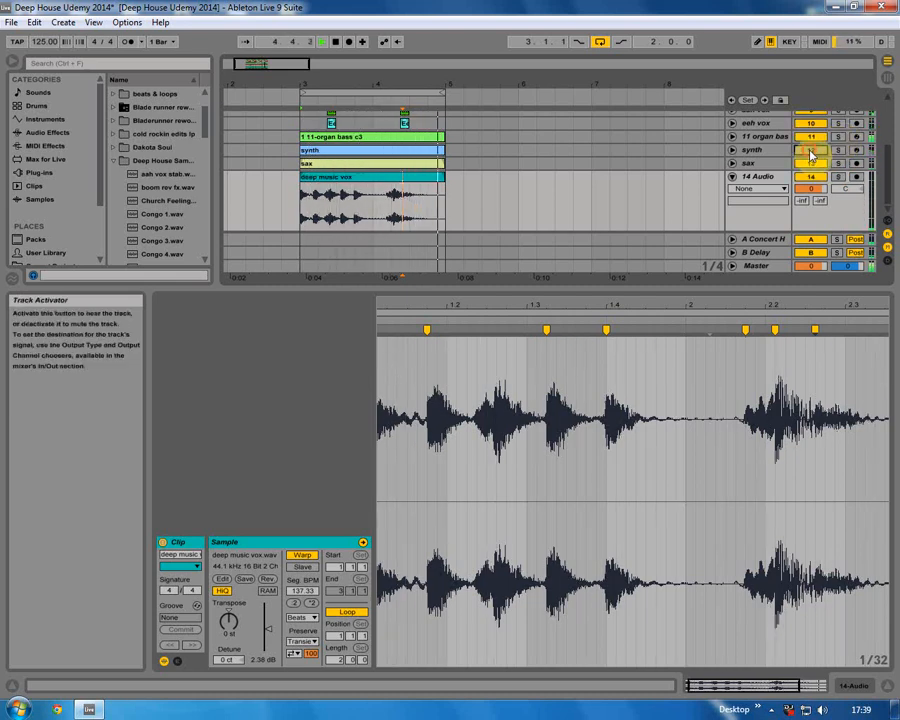
pyautogui.click(811, 150)
pyautogui.click(811, 164)
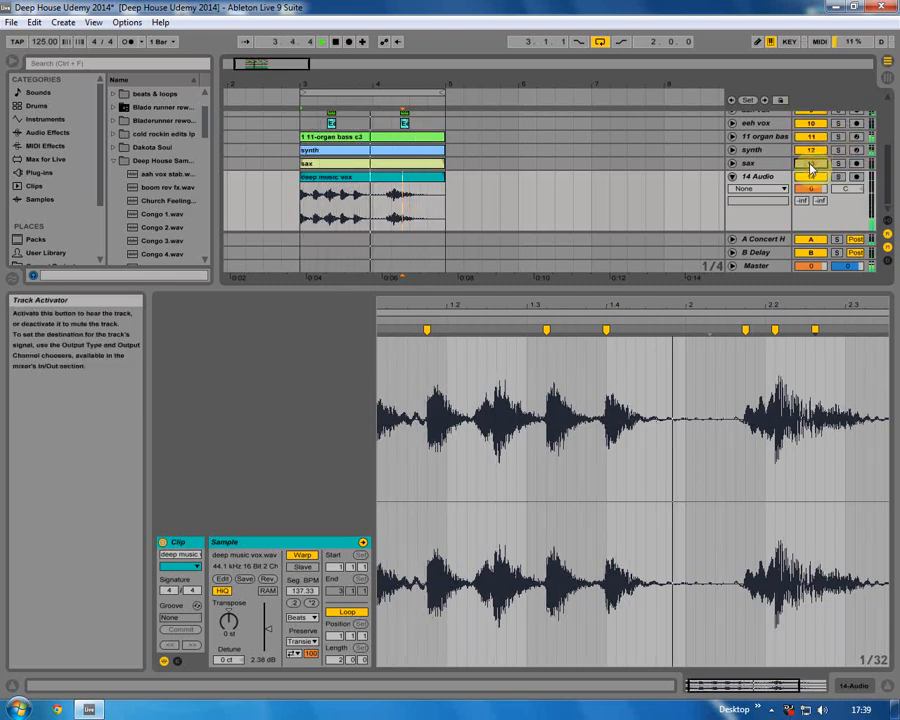
pyautogui.click(811, 164)
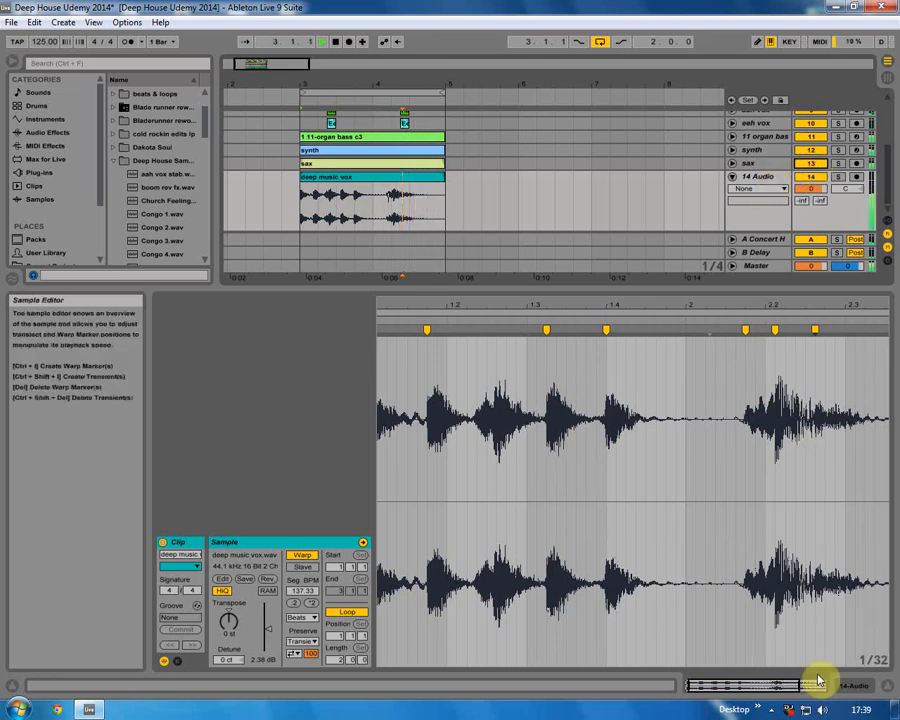
# Close the clip detail view and rename the deep music vox track as deep vox.
pyautogui.click(882, 692)
pyautogui.rightClick(758, 292)
pyautogui.click(673, 347)
pyautogui.write('deep vox')
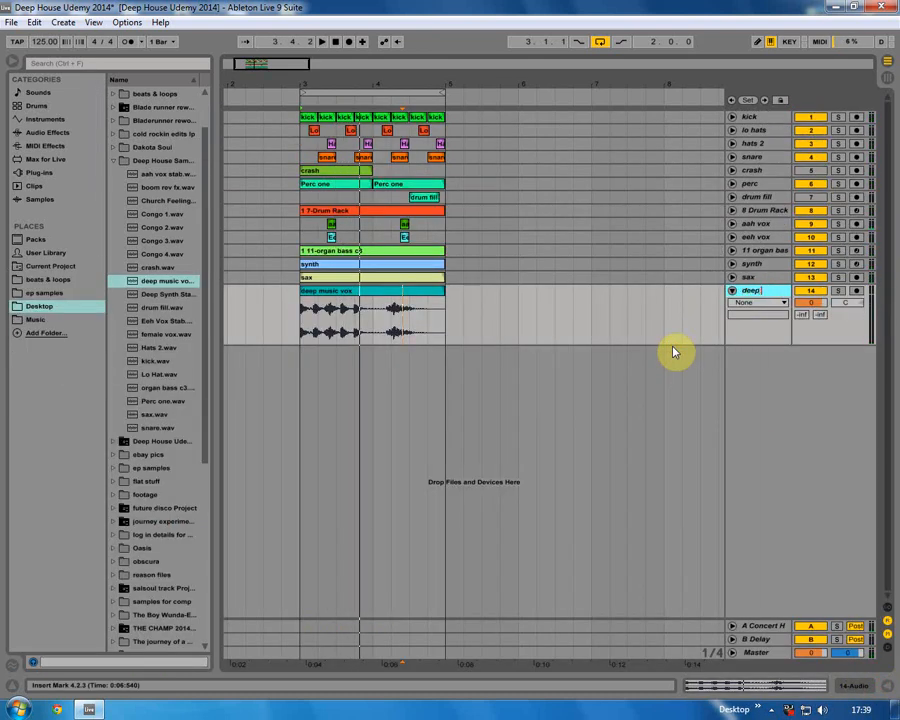
# Set the deep vox track's Concert Hall send to about -4.8 dB and its Delay send to about -30 dB while playing the loop.
pyautogui.click(890, 79)
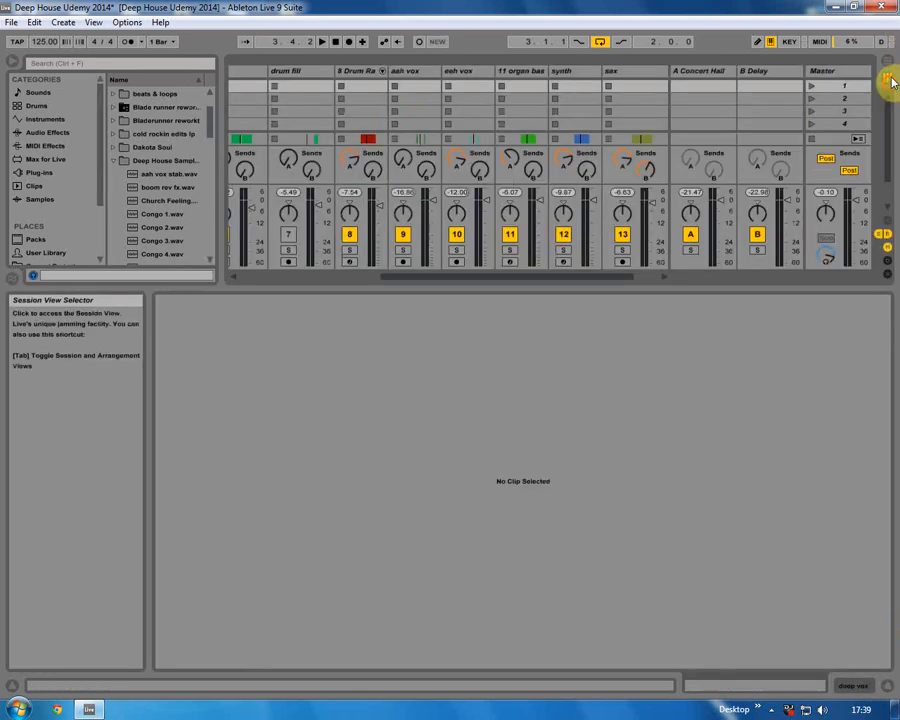
pyautogui.hscroll(2, 643, 277)
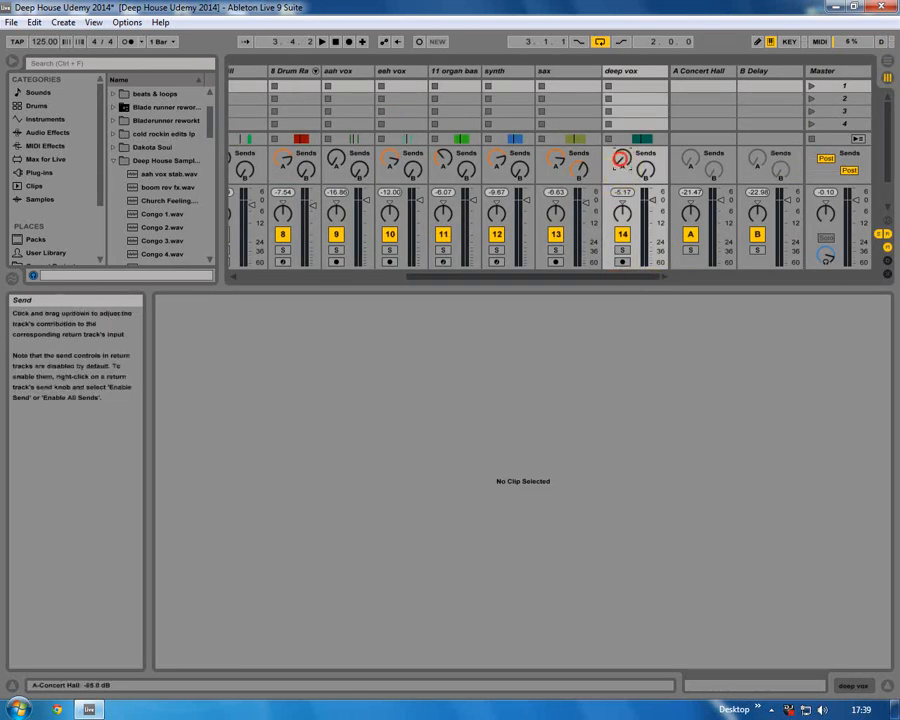
pyautogui.moveTo(622, 160); pyautogui.dragTo(622, 150)
pyautogui.press('space')
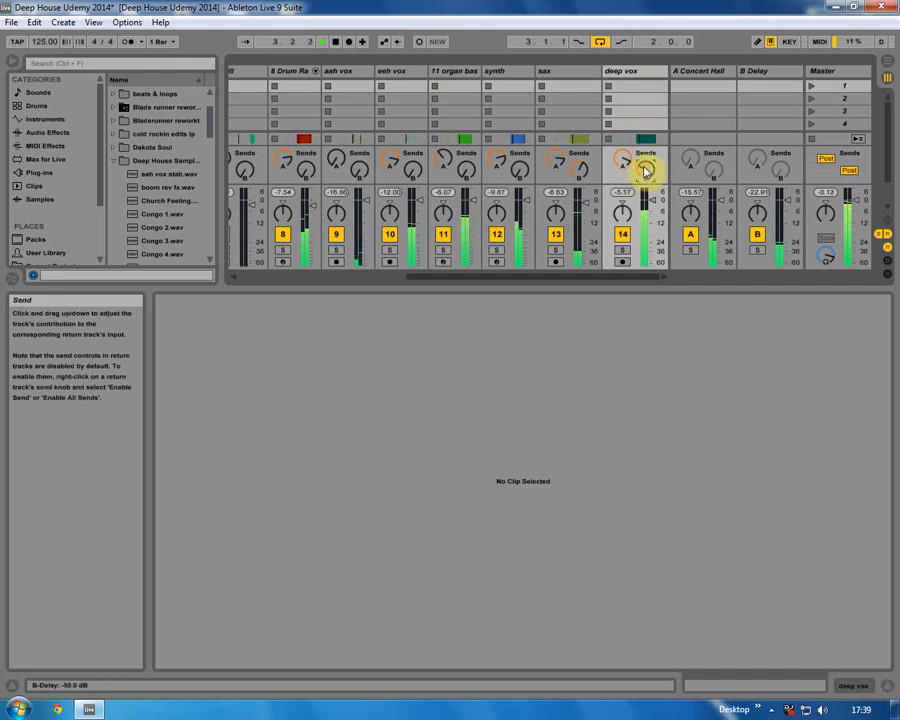
pyautogui.click(888, 64)
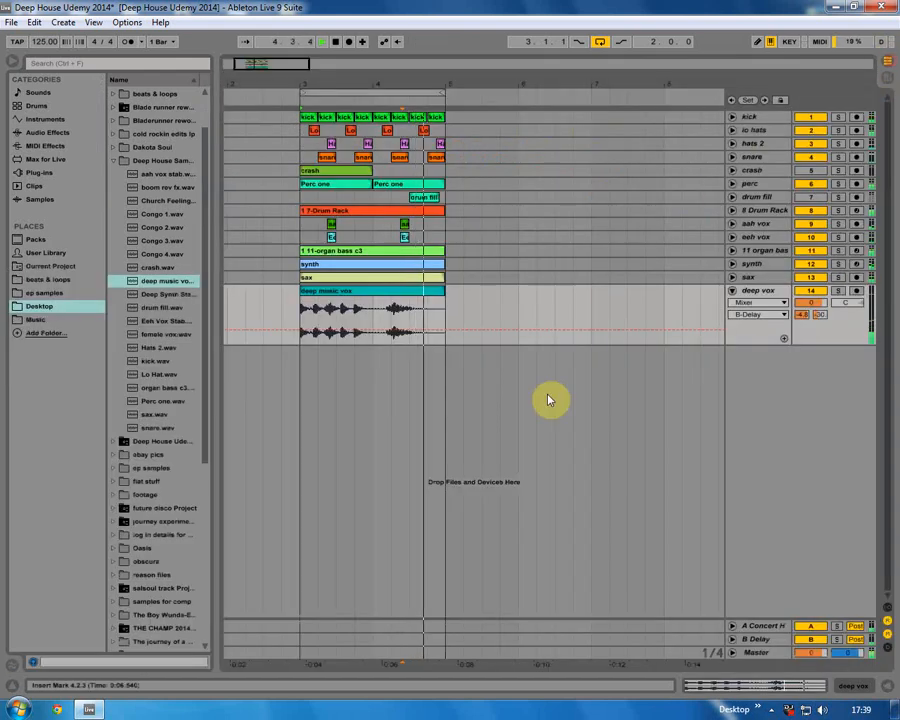
# Audition deep vox soloed from bar 3 in the arrangement, turn its solo off and fold the track.
pyautogui.click(838, 291)
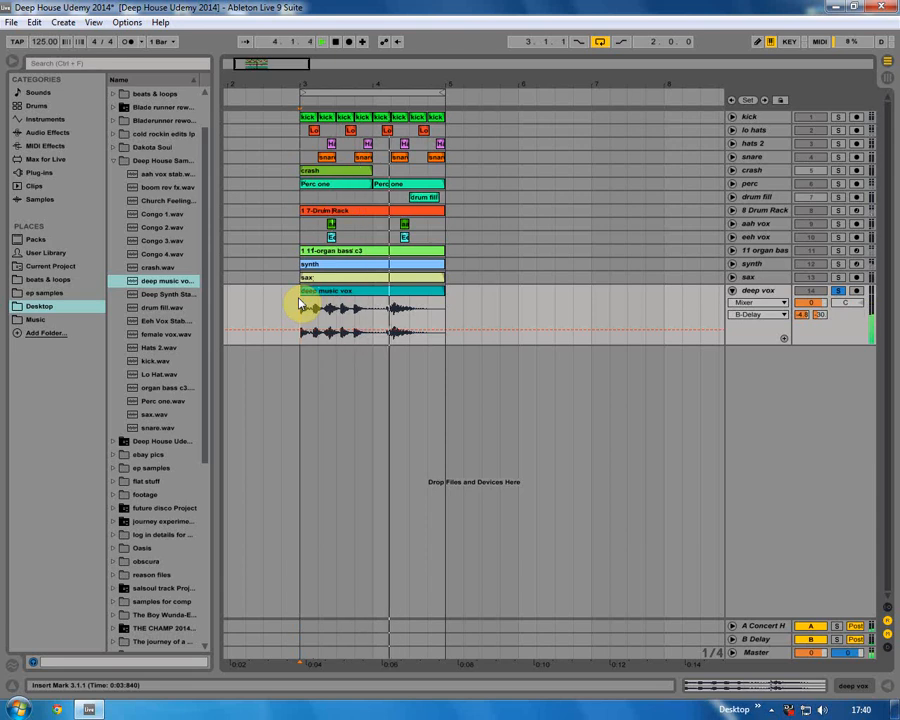
pyautogui.press('space')
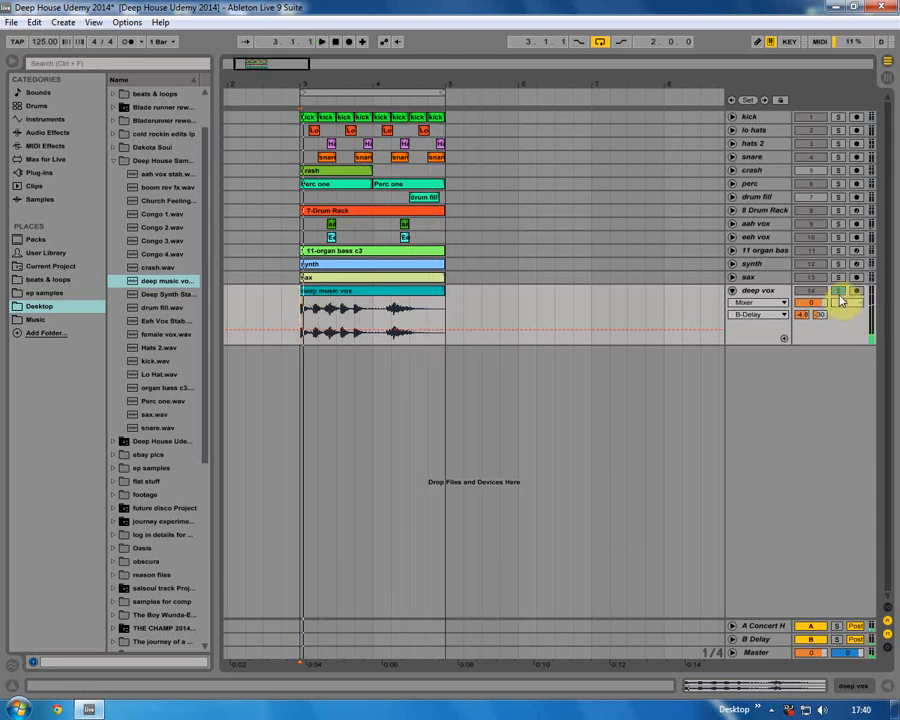
pyautogui.click(839, 292)
pyautogui.click(734, 291)
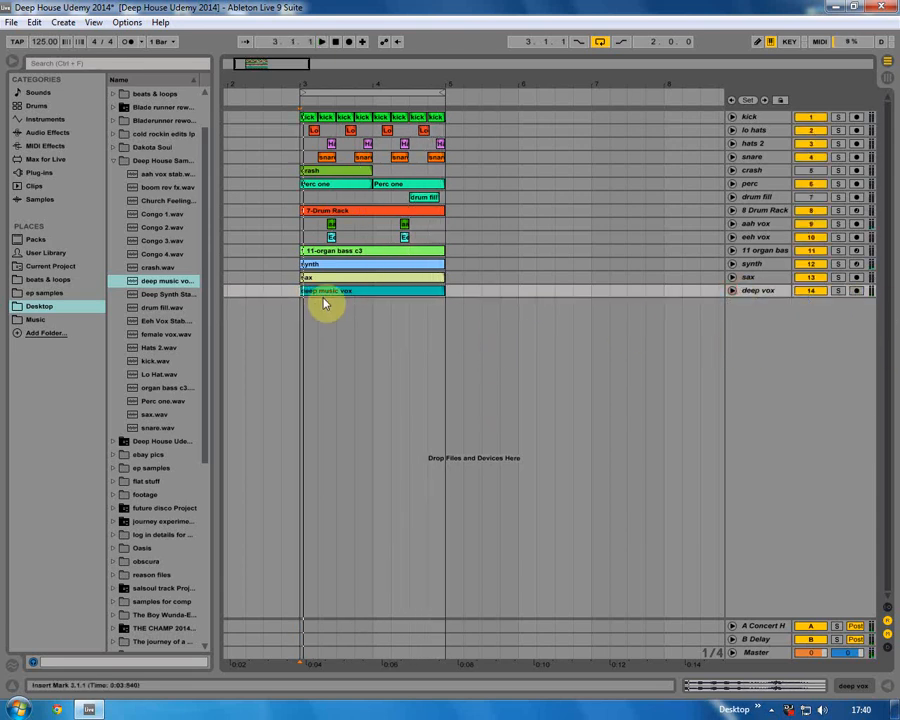
# Add boom rev fx.wav from the sample folder to a new audio track at bar 3 and colour the clip green.
pyautogui.click(60, 20)
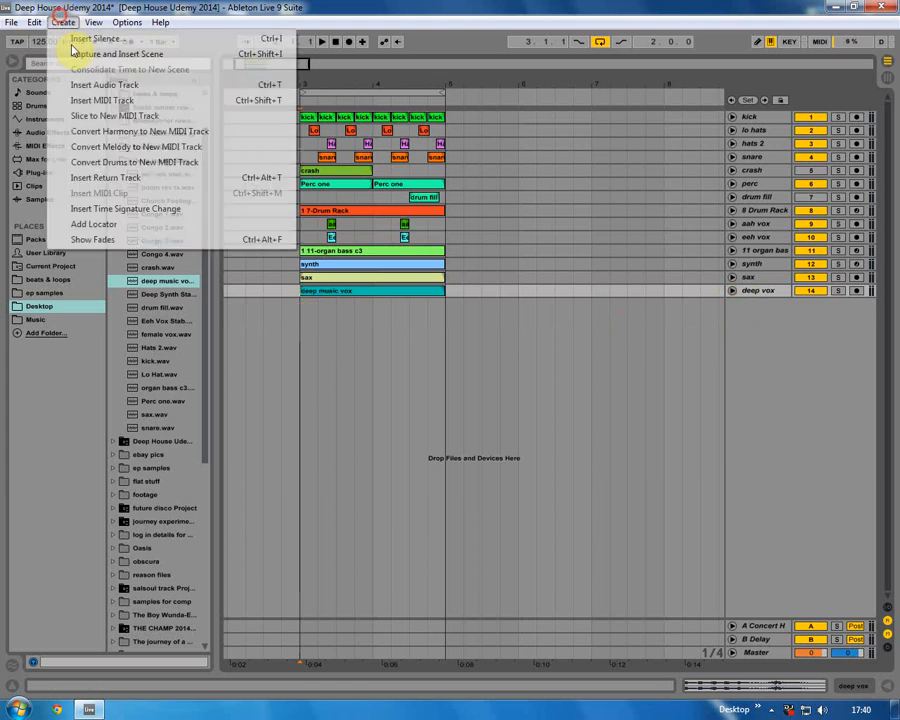
pyautogui.click(62, 82)
pyautogui.moveTo(152, 187); pyautogui.dragTo(308, 340)
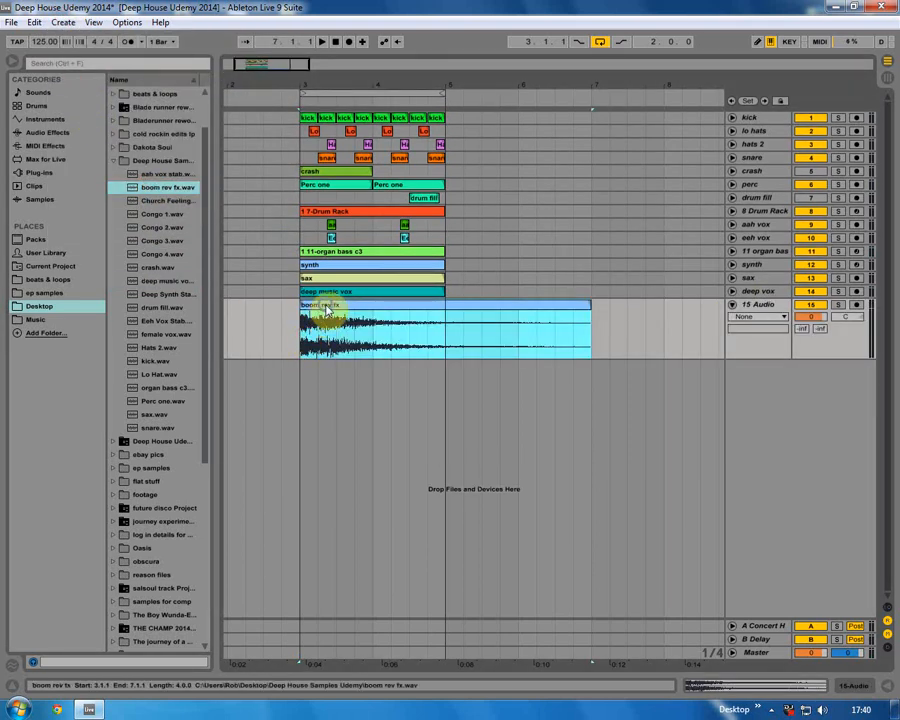
pyautogui.rightClick(327, 311)
pyautogui.click(361, 588)
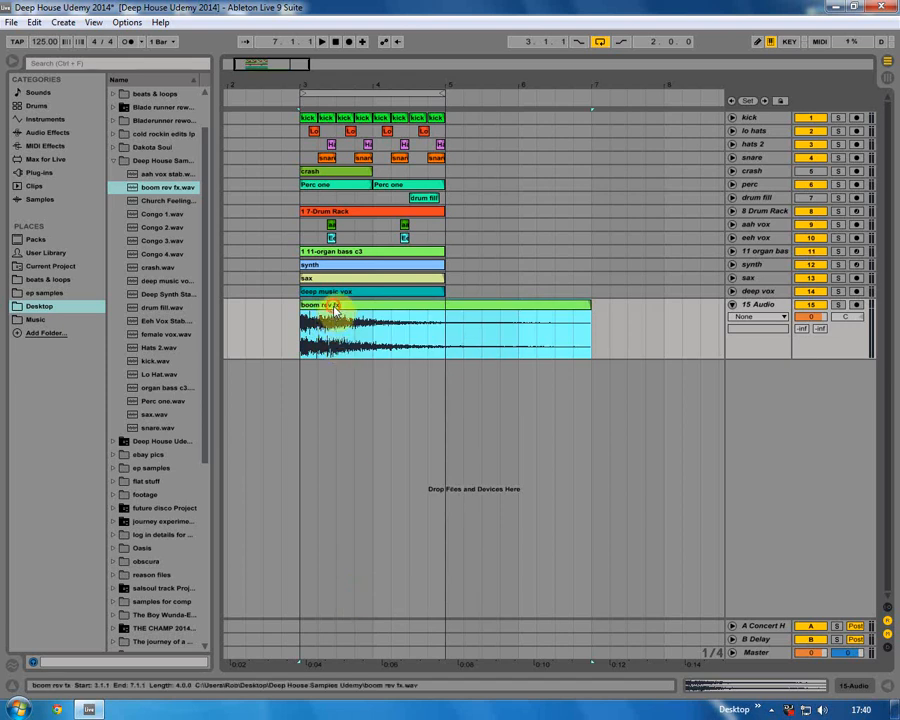
# Set the boom rev fx clip gain to about -2.70 dB and audition its track soloed.
pyautogui.doubleClick(335, 313)
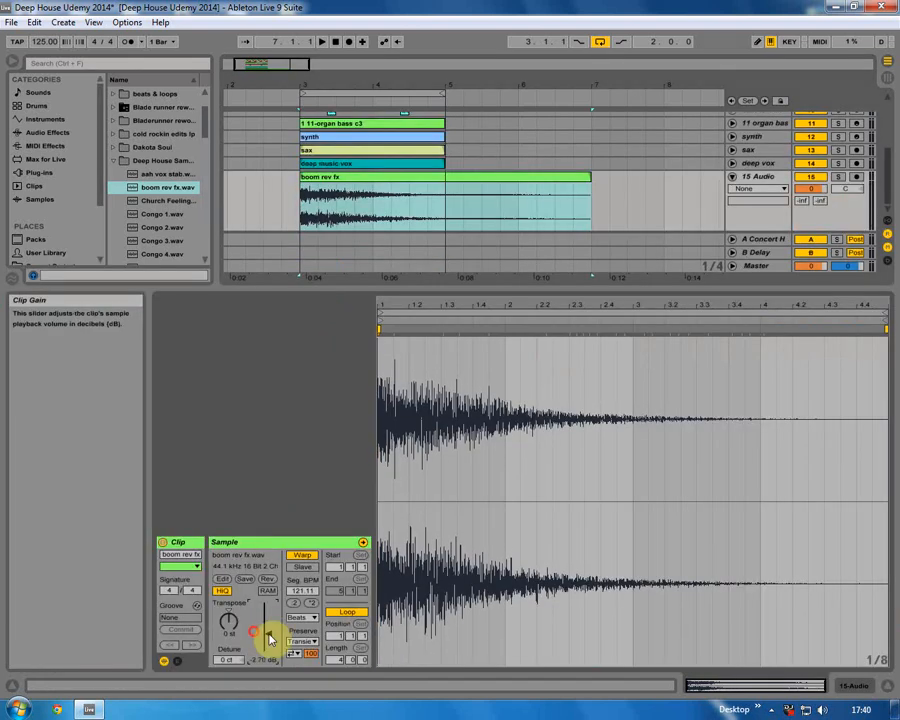
pyautogui.click(840, 176)
pyautogui.press('space')
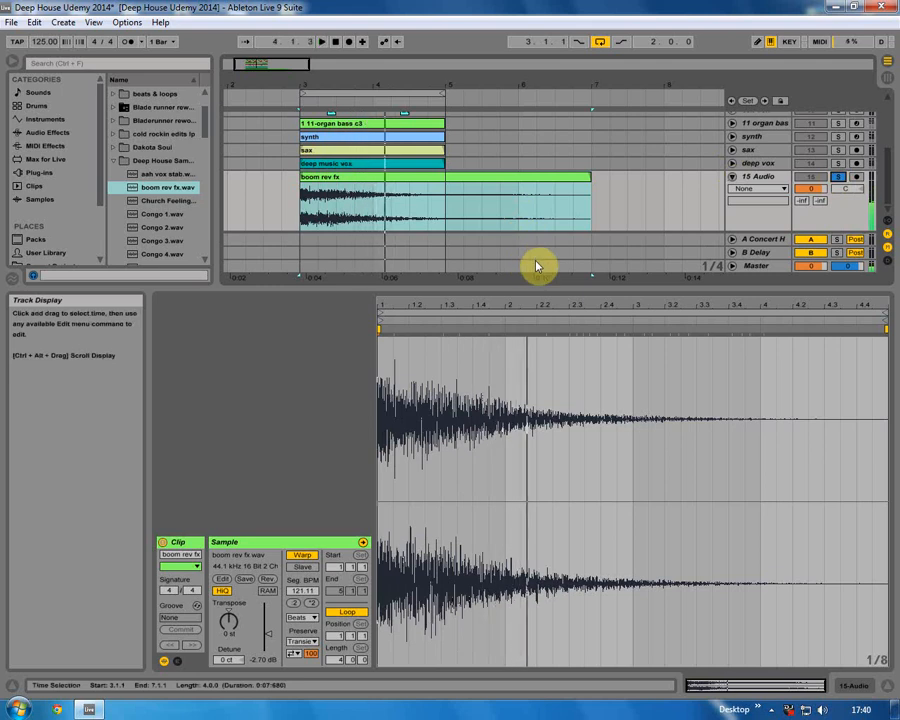
# Rename the boom rev fx track as boom, raise its clip gain slightly and mute the track.
pyautogui.rightClick(760, 177)
pyautogui.click(668, 233)
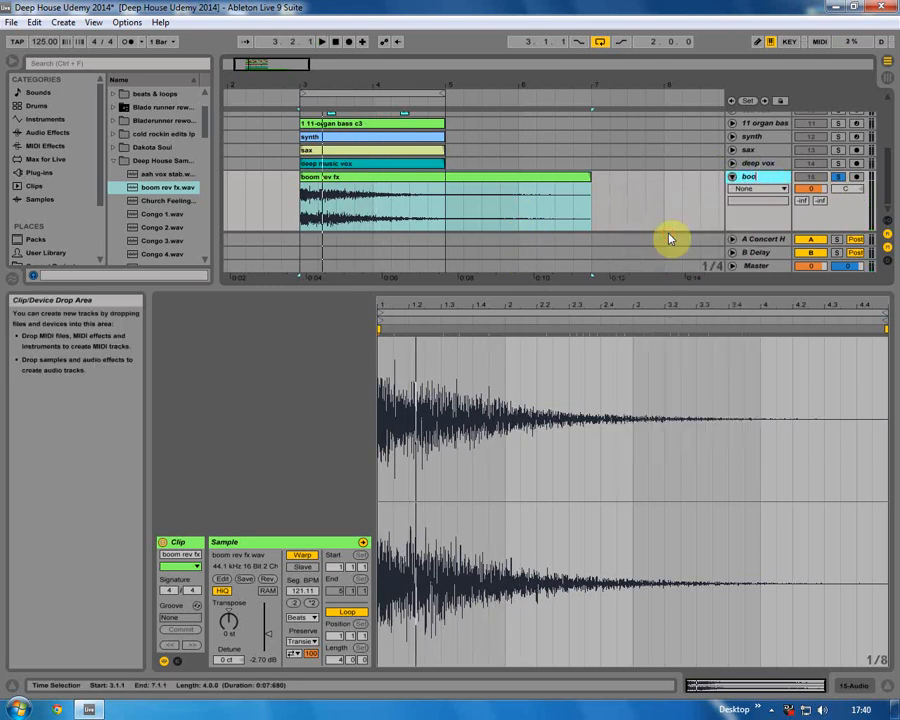
pyautogui.moveTo(267, 633); pyautogui.dragTo(267, 629)
pyautogui.press('a')
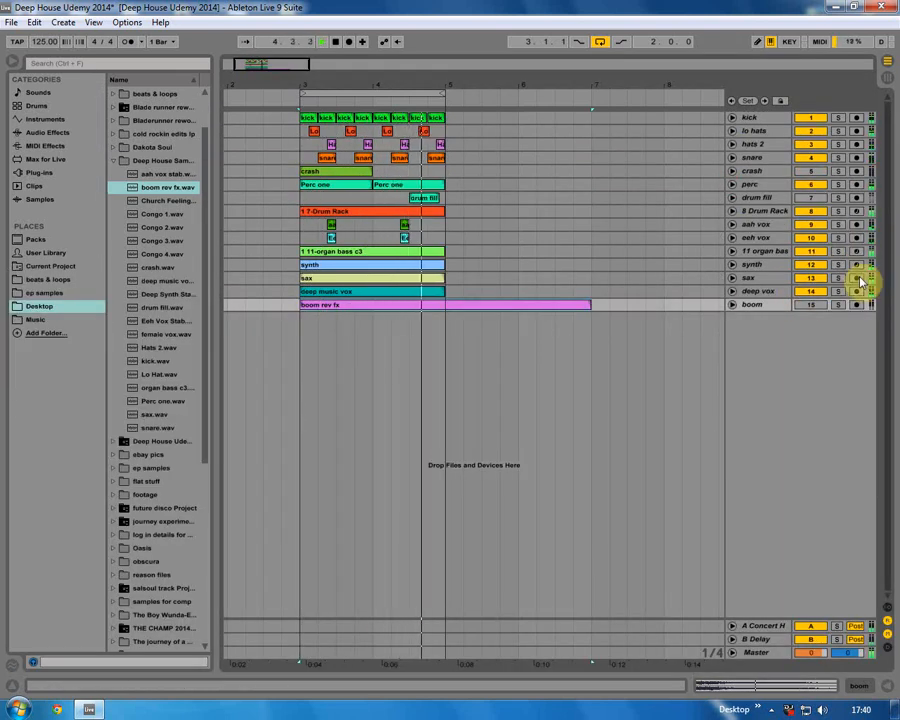
# Stop playback, set the insert marker at bar 3 and save the Live set.
pyautogui.click(765, 290)
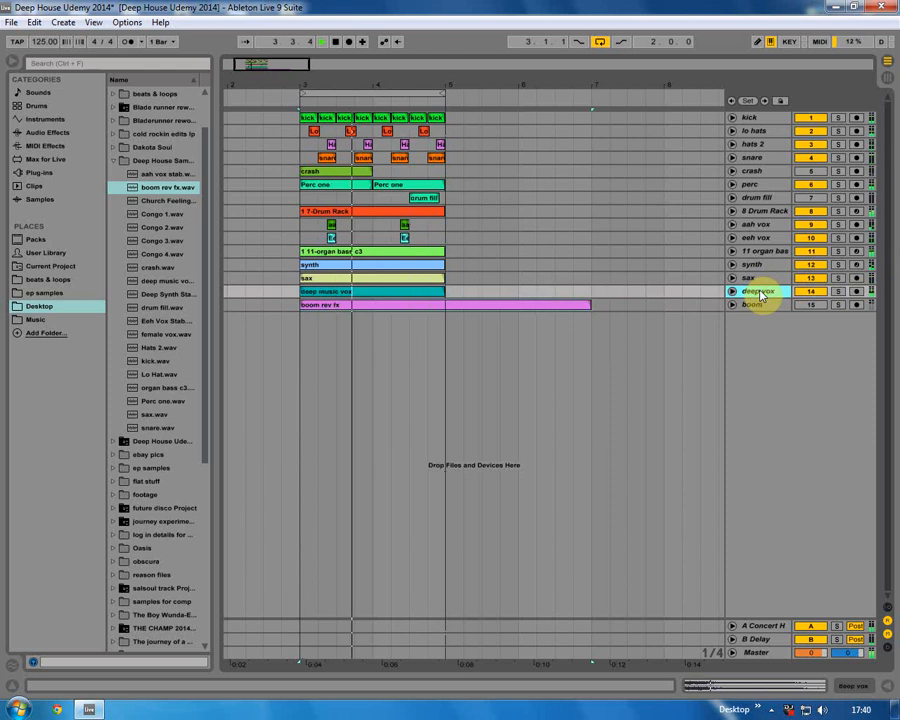
pyautogui.press('space')
pyautogui.click(301, 334)
pyautogui.click(9, 24)
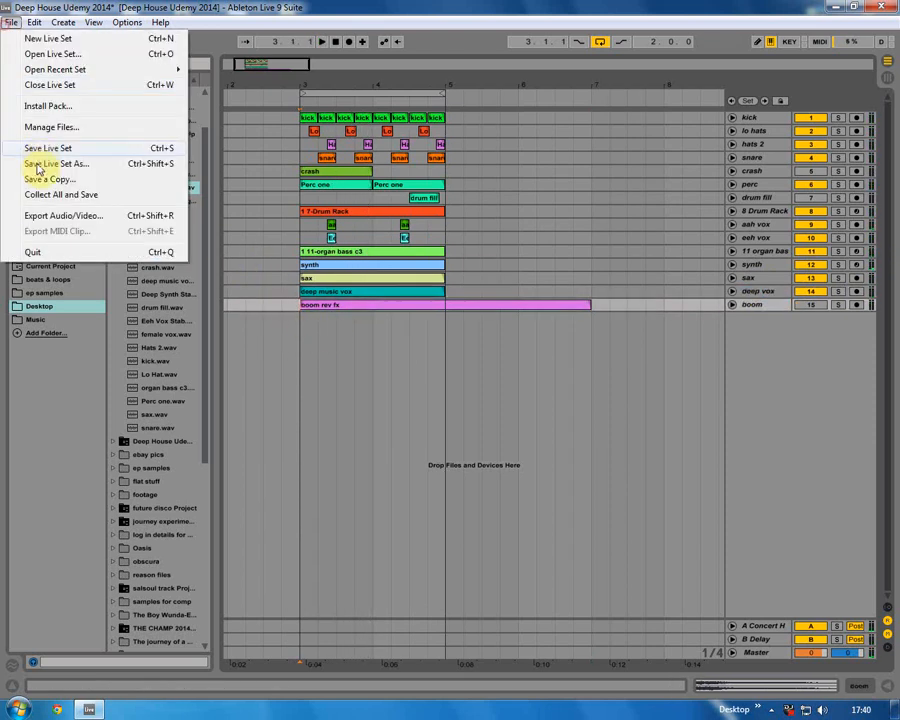
pyautogui.click(40, 148)
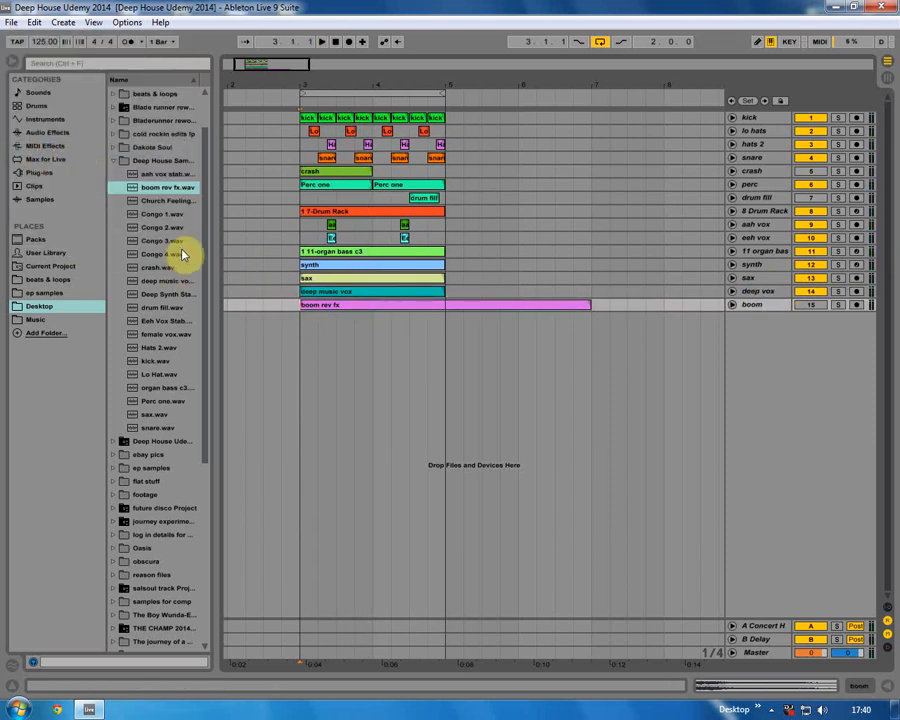
# Add female vox.wav from the sample folder to a new audio track at bar 3 and rename the track as female vox.
pyautogui.click(155, 334)
pyautogui.moveTo(185, 340); pyautogui.dragTo(310, 332)
pyautogui.doubleClick(315, 322)
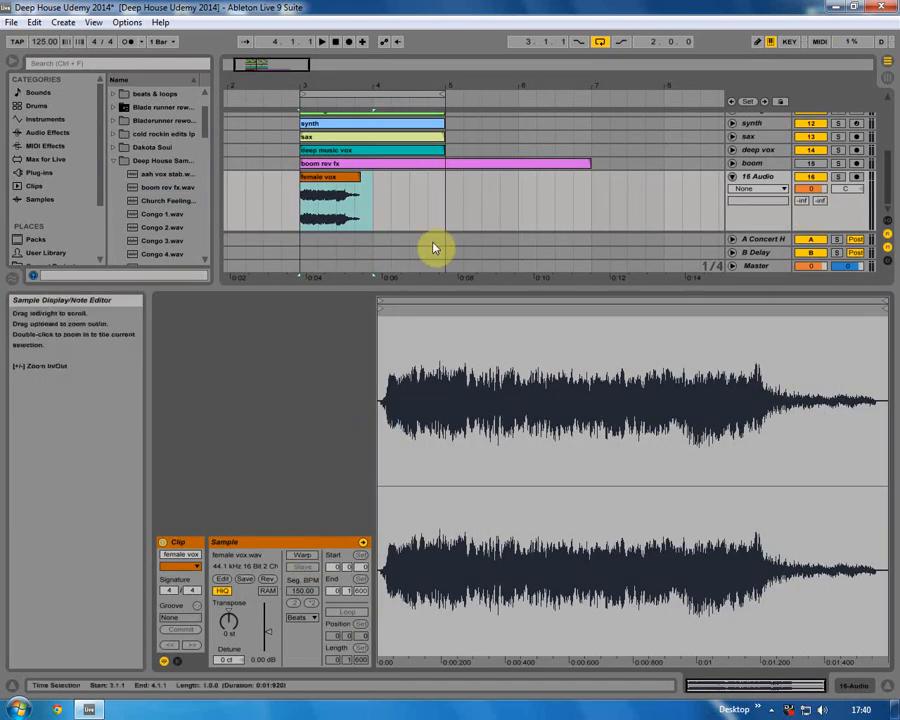
pyautogui.rightClick(760, 177)
pyautogui.click(682, 230)
pyautogui.write('female vox')
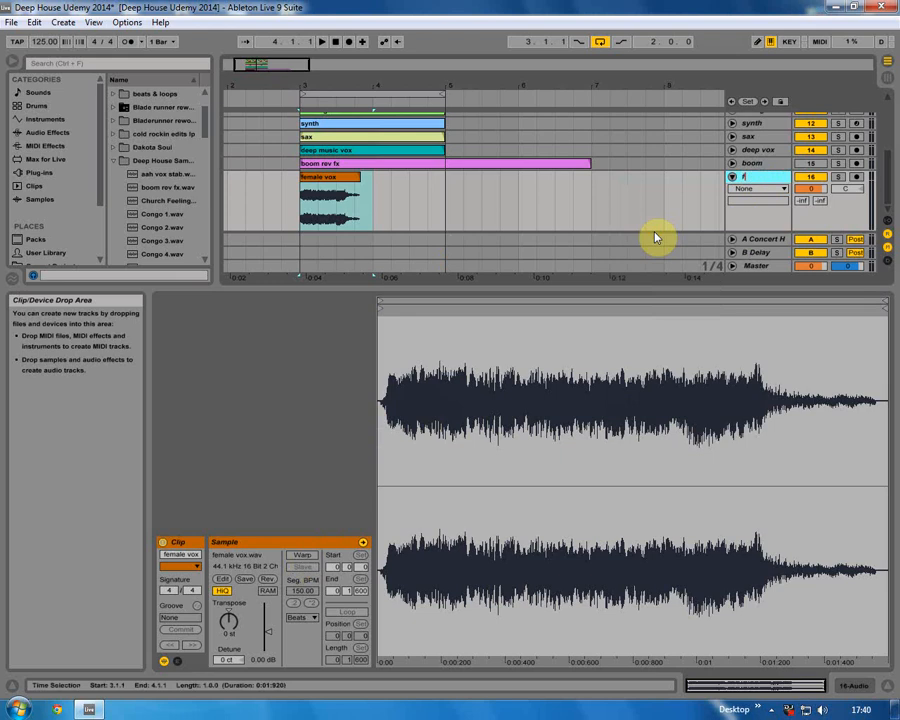
pyautogui.press('Return')
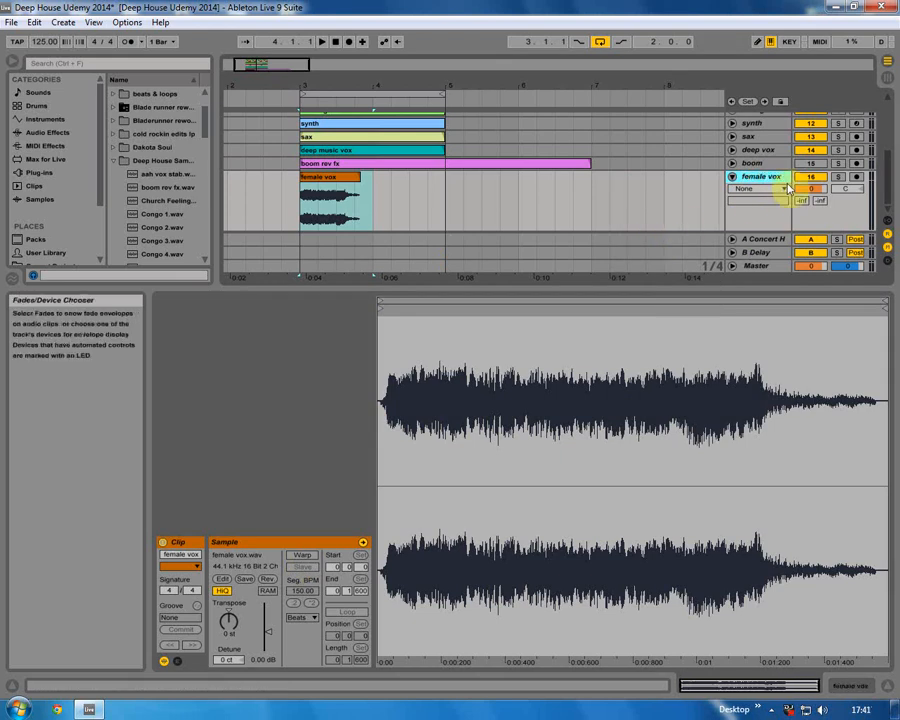
# Audition the female vox track soloed from bar 3 and fold the track.
pyautogui.click(838, 177)
pyautogui.press('space')
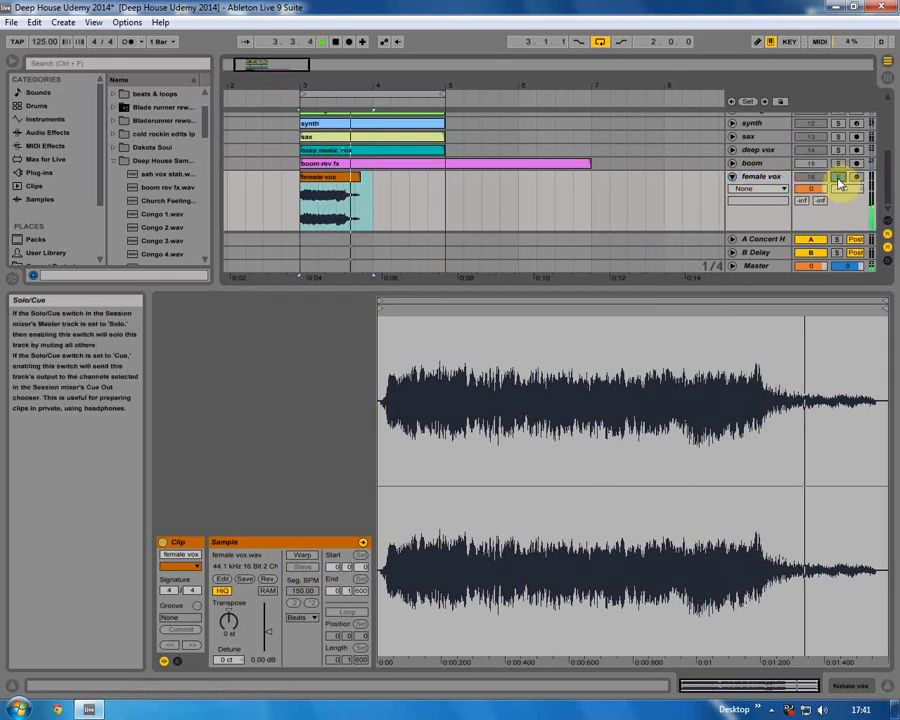
pyautogui.press('space')
pyautogui.click(733, 177)
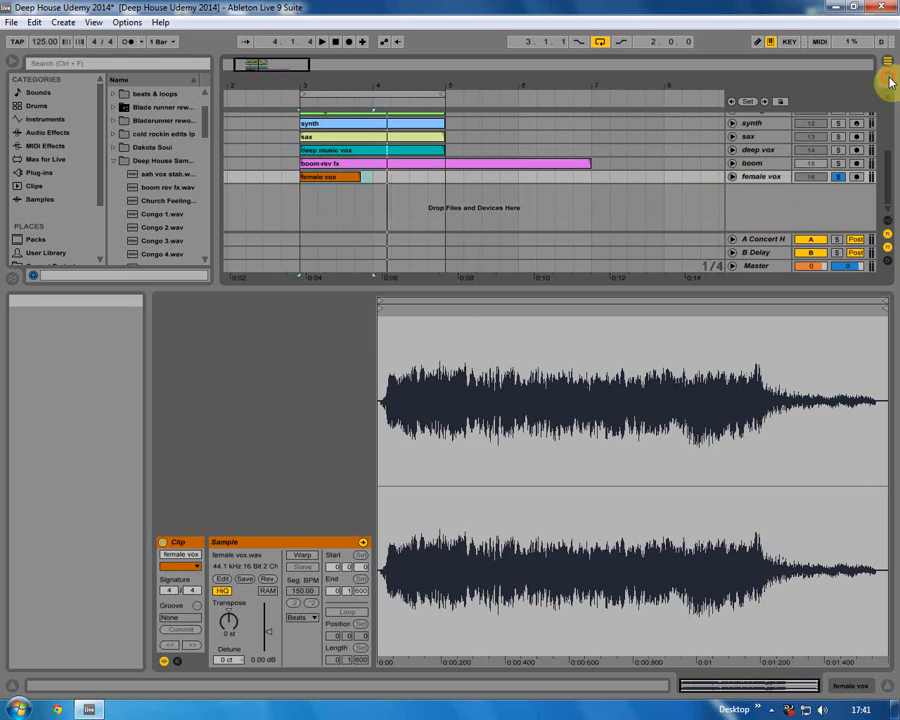
# Raise female vox's Concert Hall send and set its delay send to about -8.5 dB in the session mixer.
pyautogui.click(887, 63)
pyautogui.moveTo(640, 278); pyautogui.dragTo(682, 278)
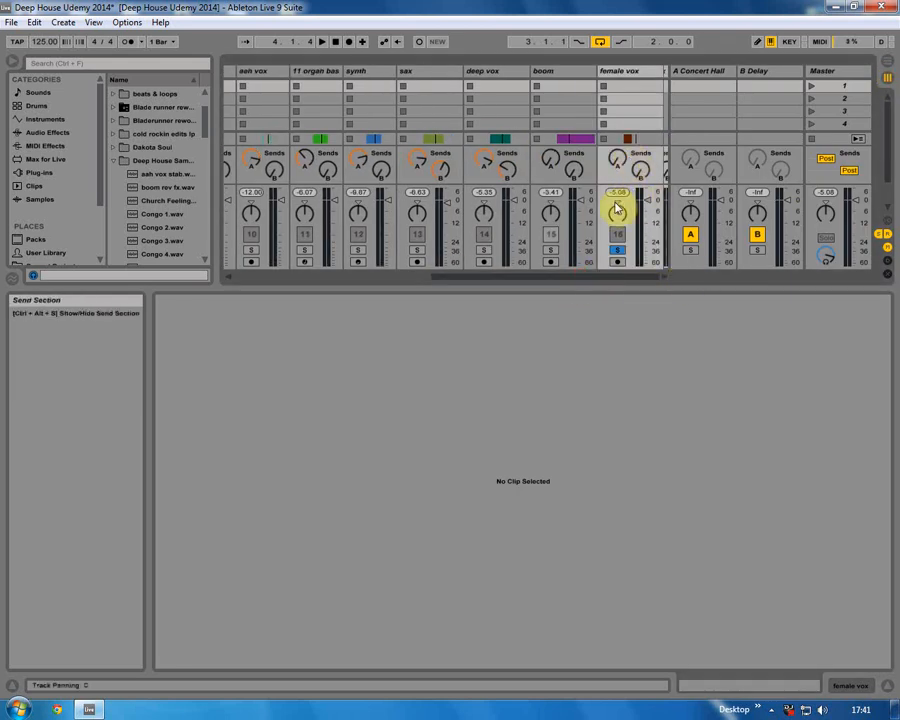
pyautogui.moveTo(617, 158); pyautogui.dragTo(643, 173)
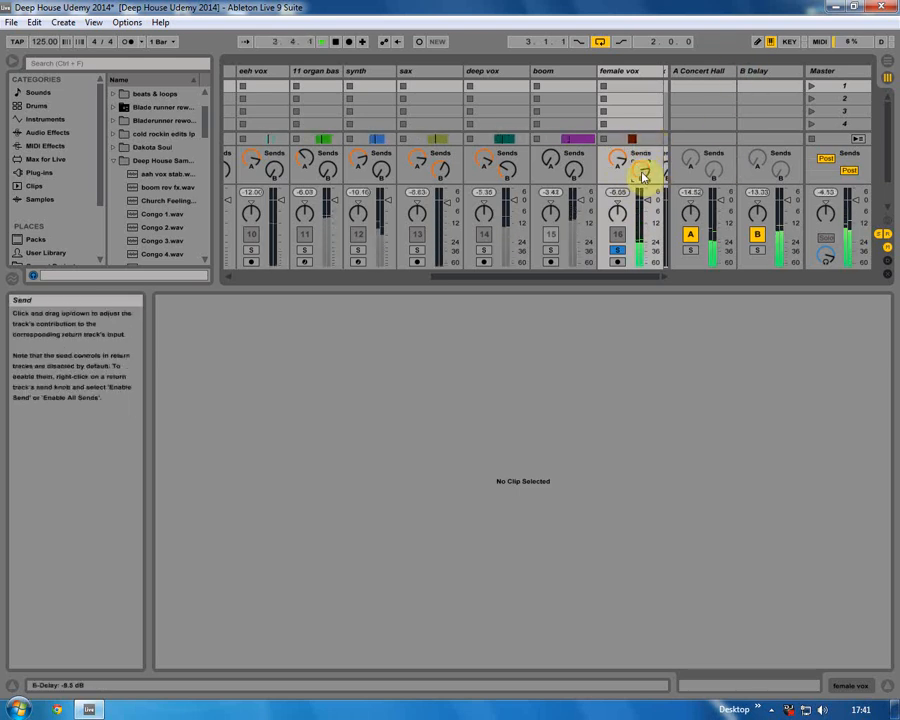
# Return to the arrangement, hide the clip details, turn off the female vox solo and mute the track.
pyautogui.click(886, 60)
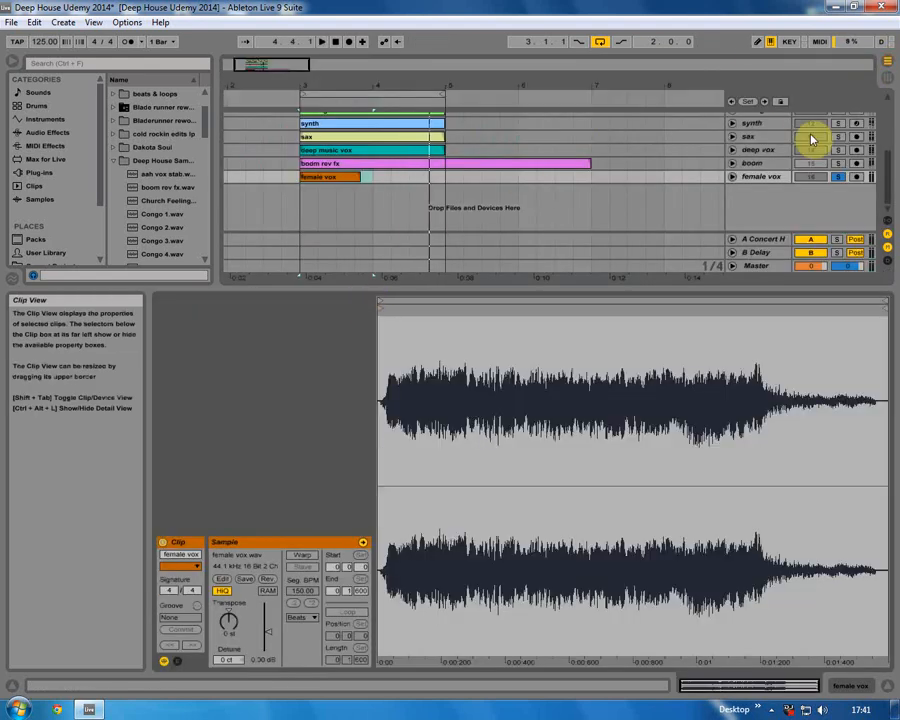
pyautogui.click(884, 674)
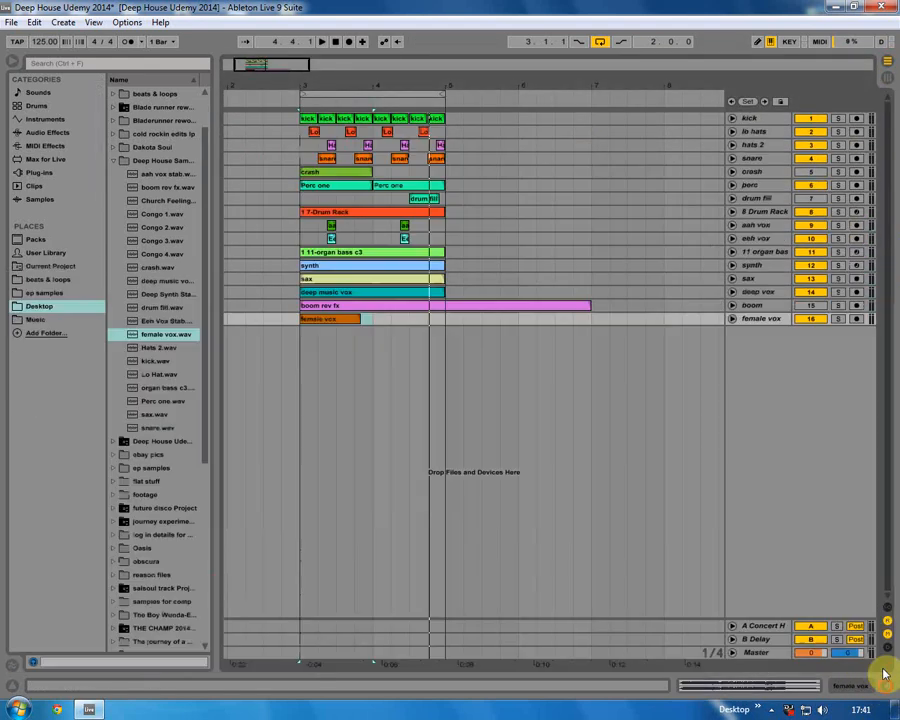
pyautogui.click(811, 319)
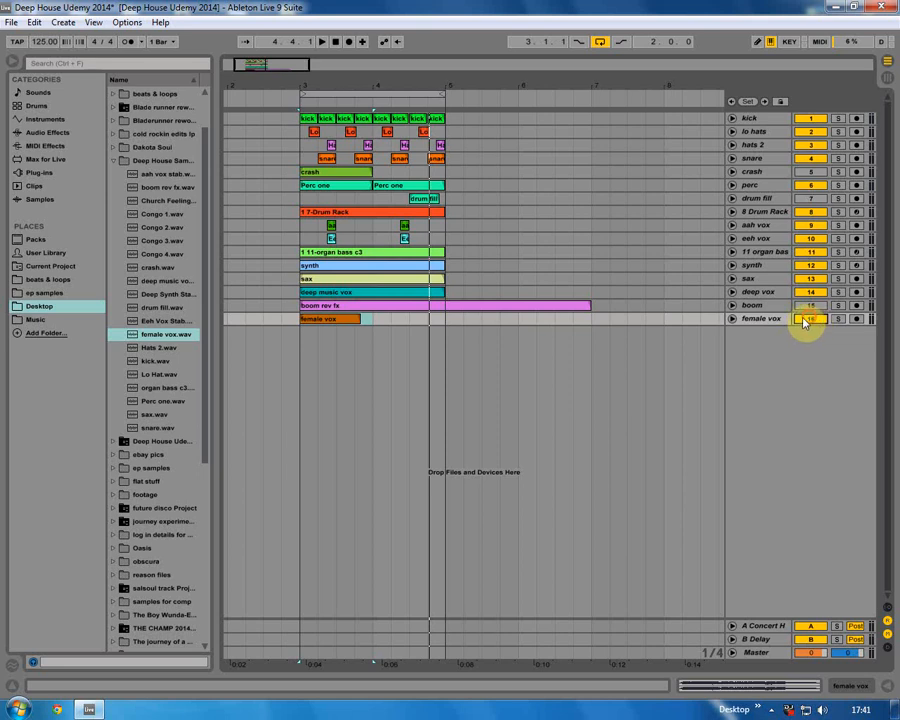
# Add a Simpler instrument on a new MIDI track and load the Church Feeling sample into it.
pyautogui.click(298, 320)
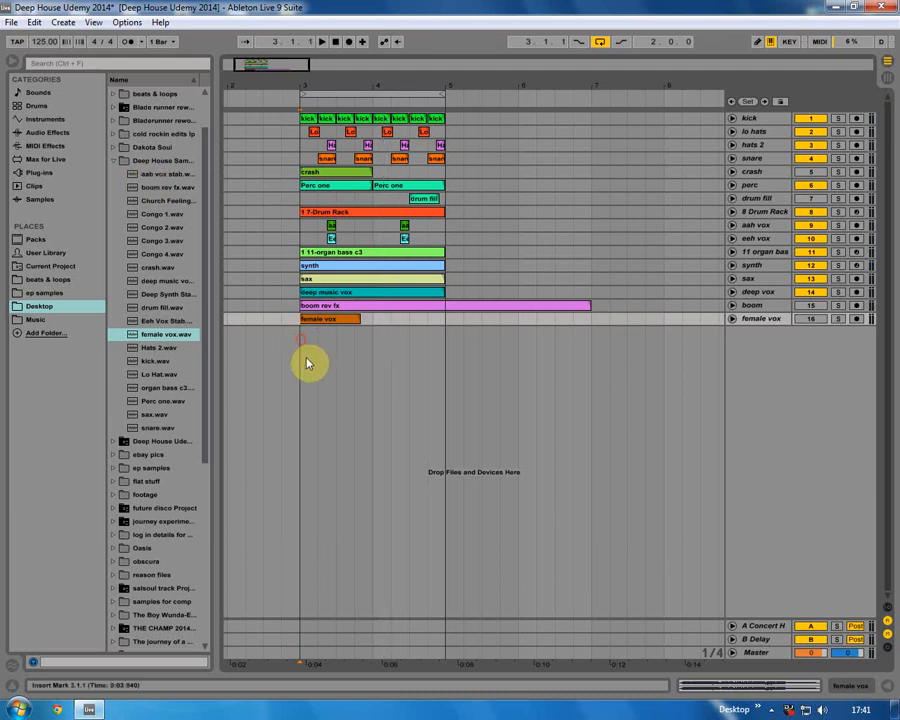
pyautogui.click(72, 22)
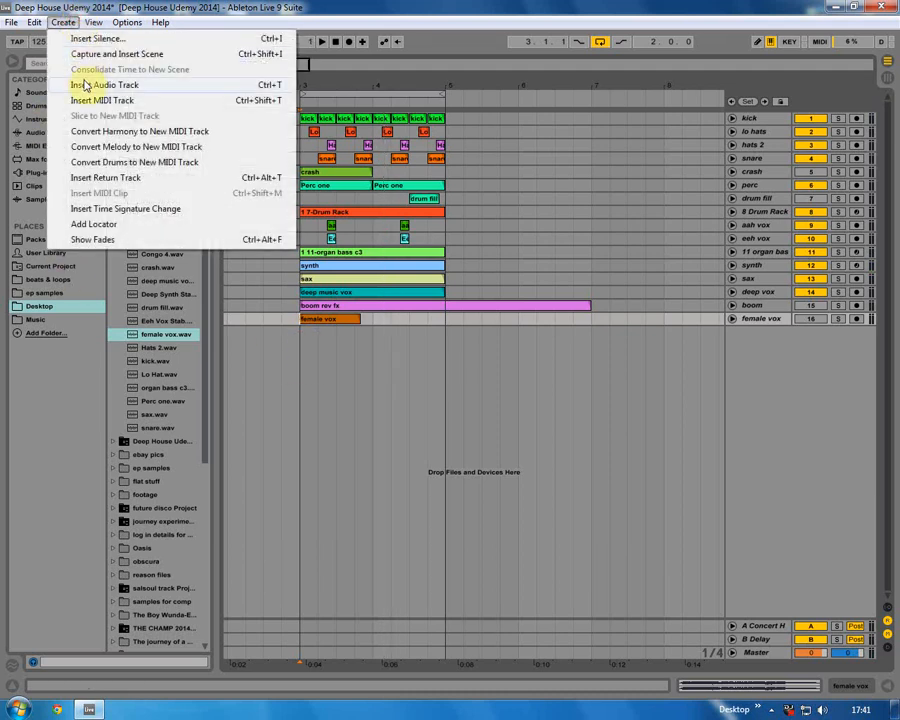
pyautogui.click(35, 82)
pyautogui.click(36, 119)
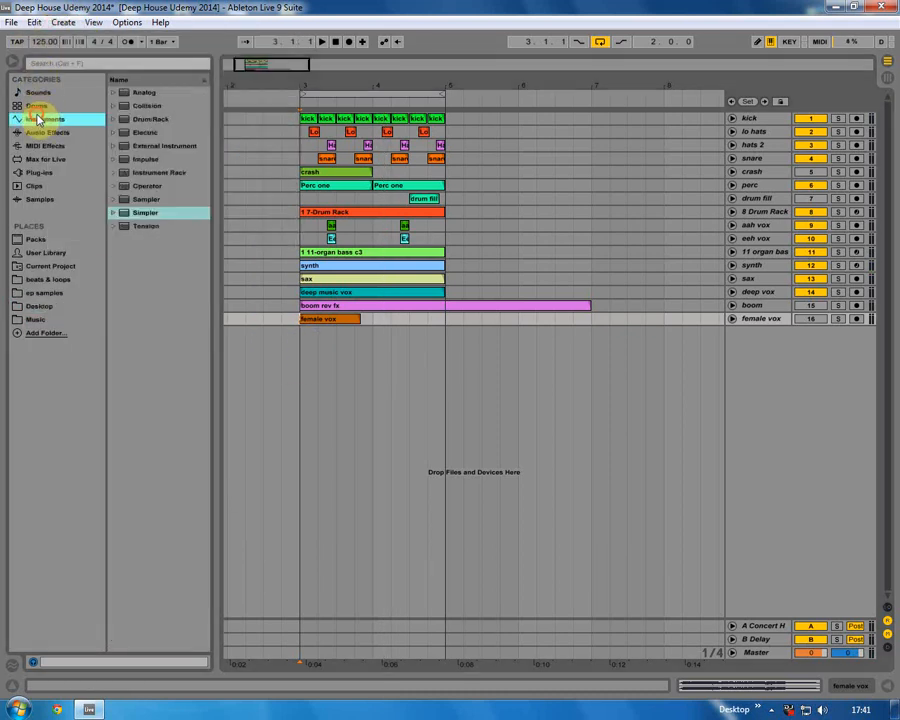
pyautogui.moveTo(150, 214); pyautogui.dragTo(335, 371)
pyautogui.click(37, 305)
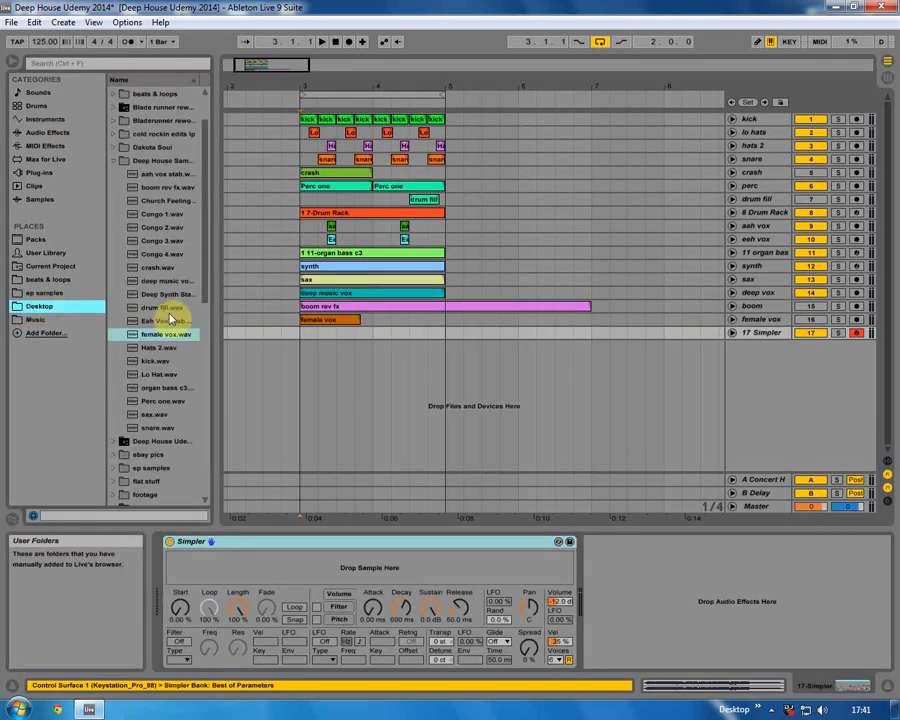
pyautogui.moveTo(163, 200); pyautogui.dragTo(241, 570)
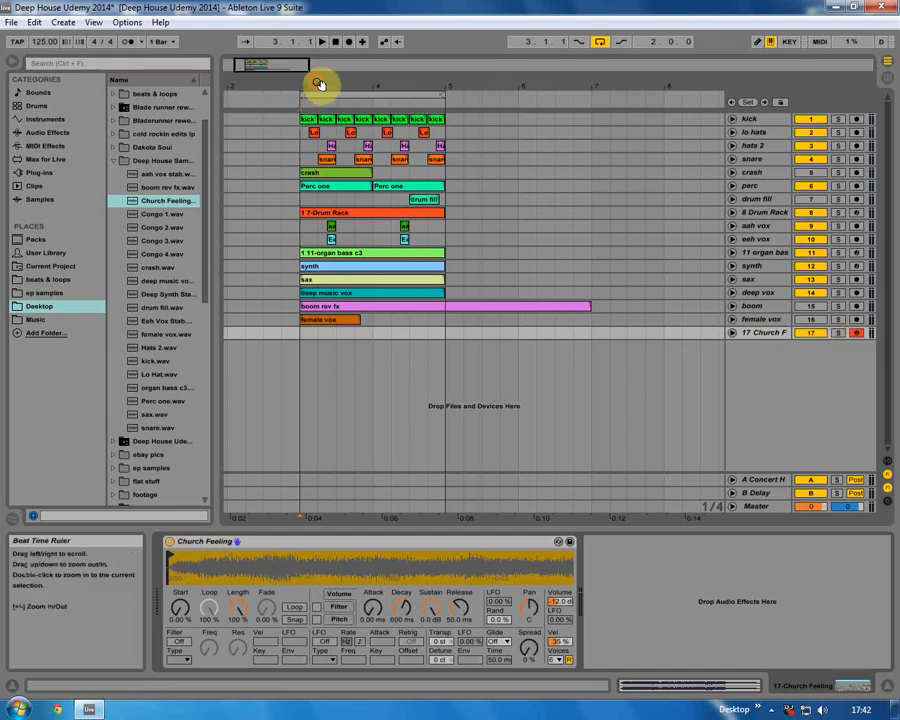
# Preview the samples in the Deep House sample folder one after another, through to snare.wav.
pyautogui.moveTo(318, 84); pyautogui.dragTo(300, 96)
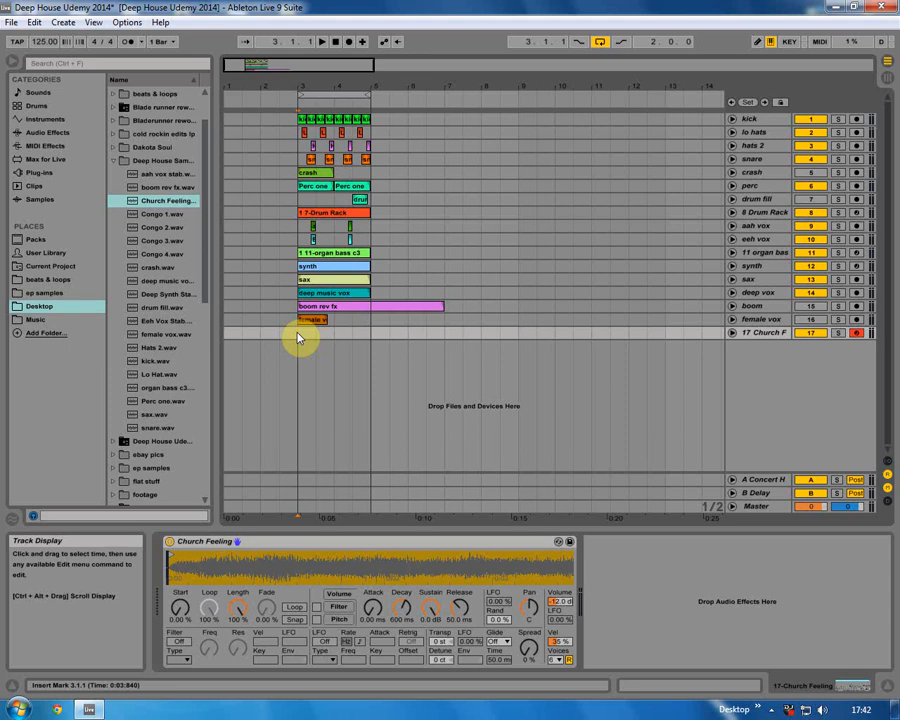
pyautogui.click(150, 188)
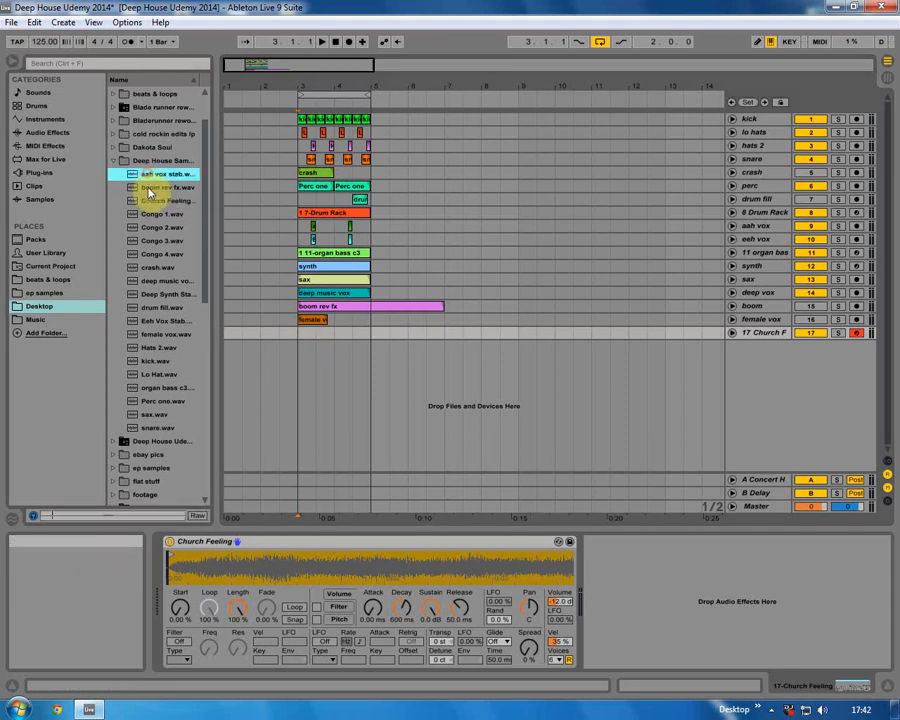
pyautogui.click(148, 201)
pyautogui.click(151, 214)
pyautogui.click(153, 228)
pyautogui.click(155, 241)
pyautogui.click(154, 255)
pyautogui.click(157, 268)
pyautogui.click(157, 281)
pyautogui.click(156, 294)
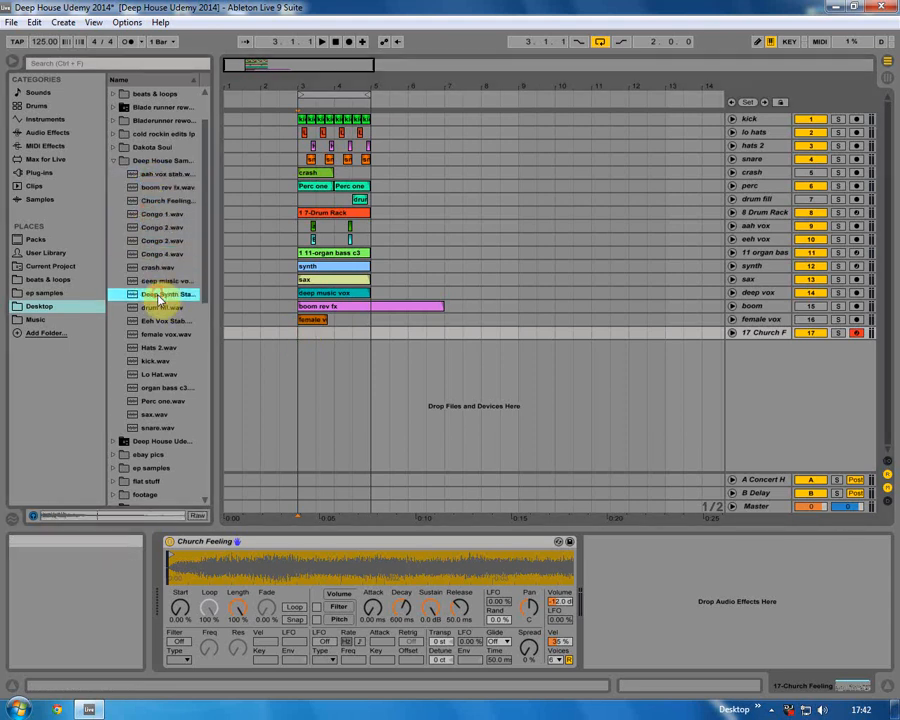
pyautogui.click(155, 307)
pyautogui.click(156, 320)
pyautogui.click(154, 334)
pyautogui.click(152, 347)
pyautogui.click(150, 361)
pyautogui.click(151, 374)
pyautogui.click(152, 387)
pyautogui.click(153, 401)
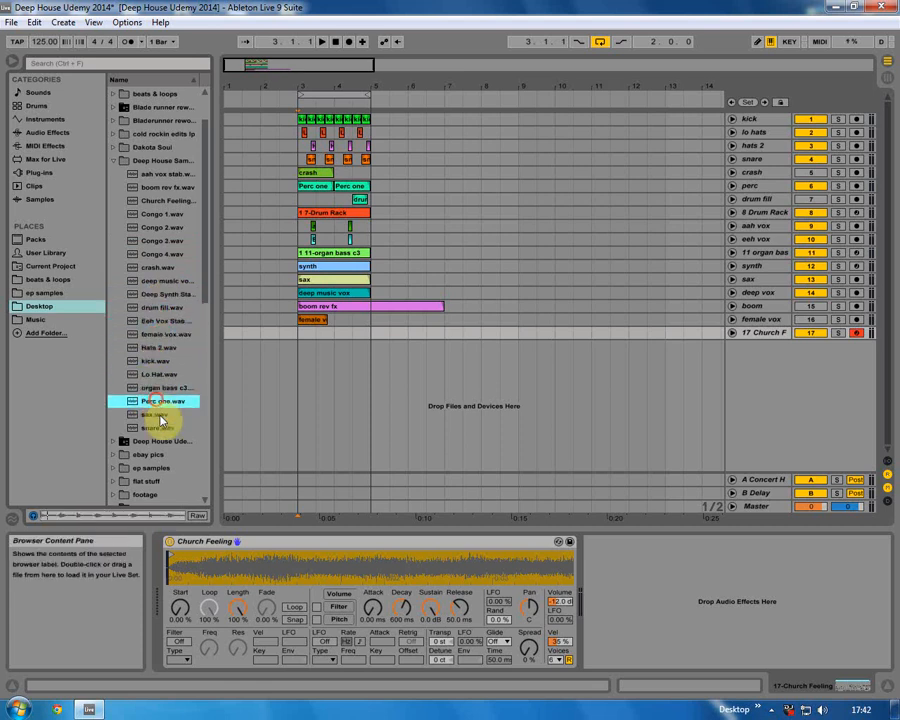
pyautogui.click(154, 414)
pyautogui.click(157, 428)
# Look across the track channels in the session mixer and play the loop from bar 3 in the arrangement.
pyautogui.click(291, 325)
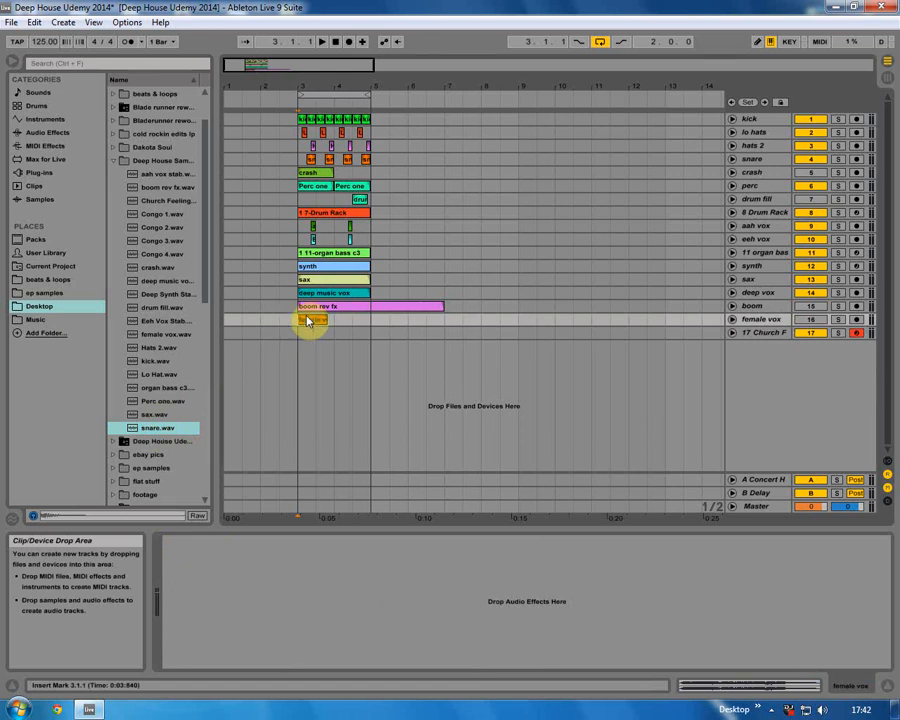
pyautogui.click(886, 66)
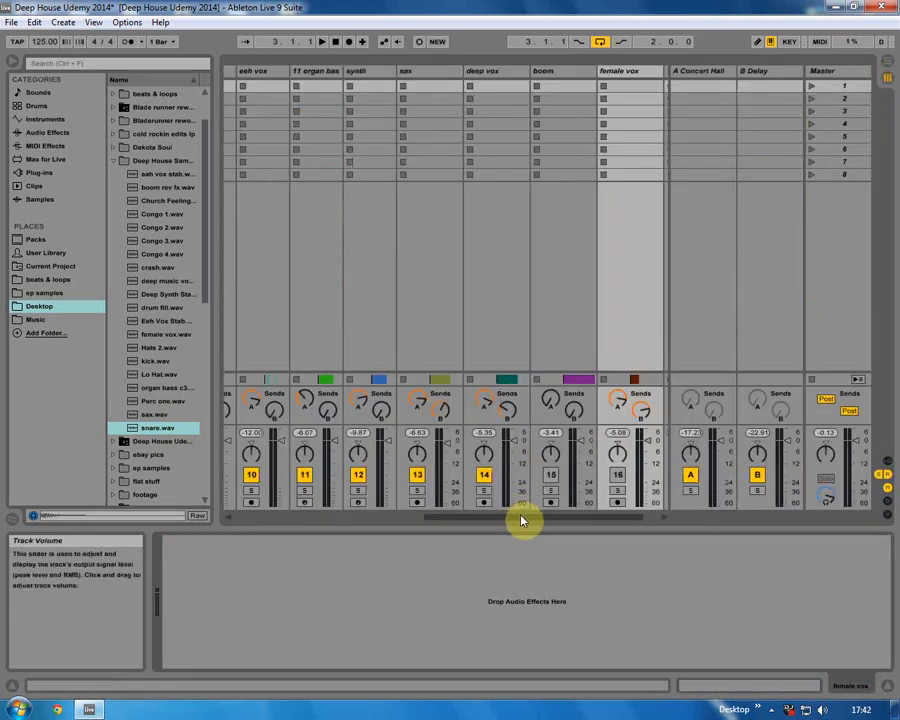
pyautogui.moveTo(519, 517); pyautogui.dragTo(423, 519)
pyautogui.click(887, 686)
pyautogui.moveTo(432, 665); pyautogui.dragTo(321, 662)
pyautogui.press('Tab')
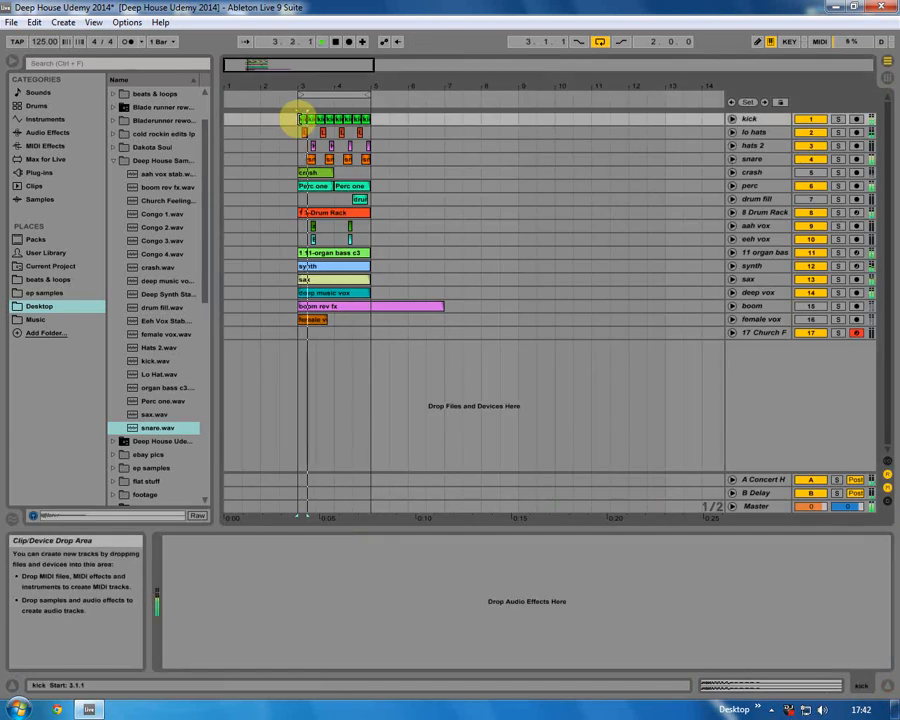
# Audition the loop while toggling the female vox, deep vox and boom tracks on and off, and return to bar 3.
pyautogui.click(815, 322)
pyautogui.click(812, 295)
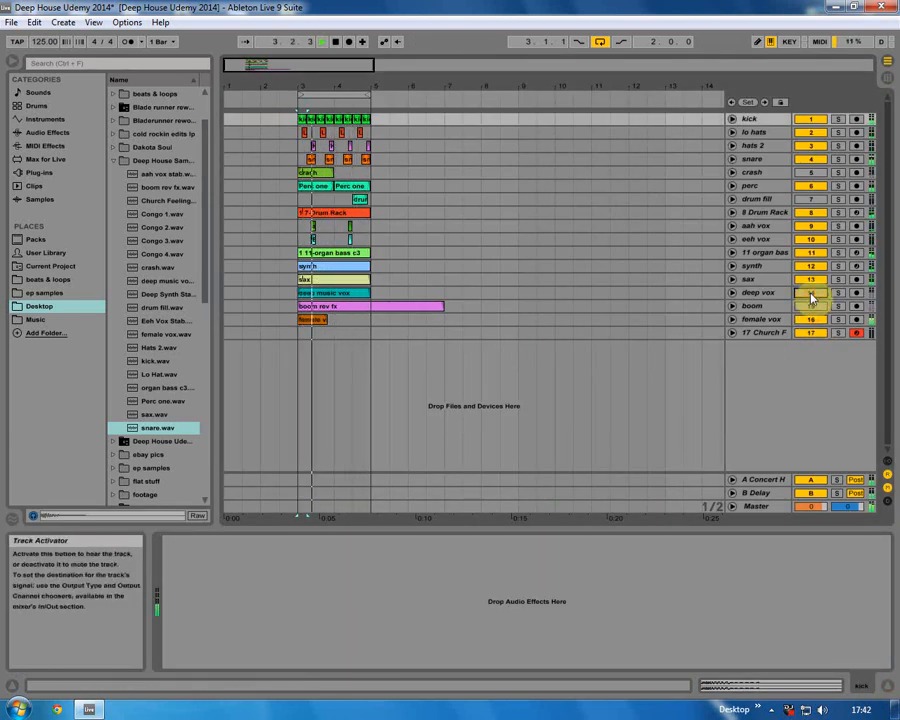
pyautogui.click(812, 295)
pyautogui.click(808, 320)
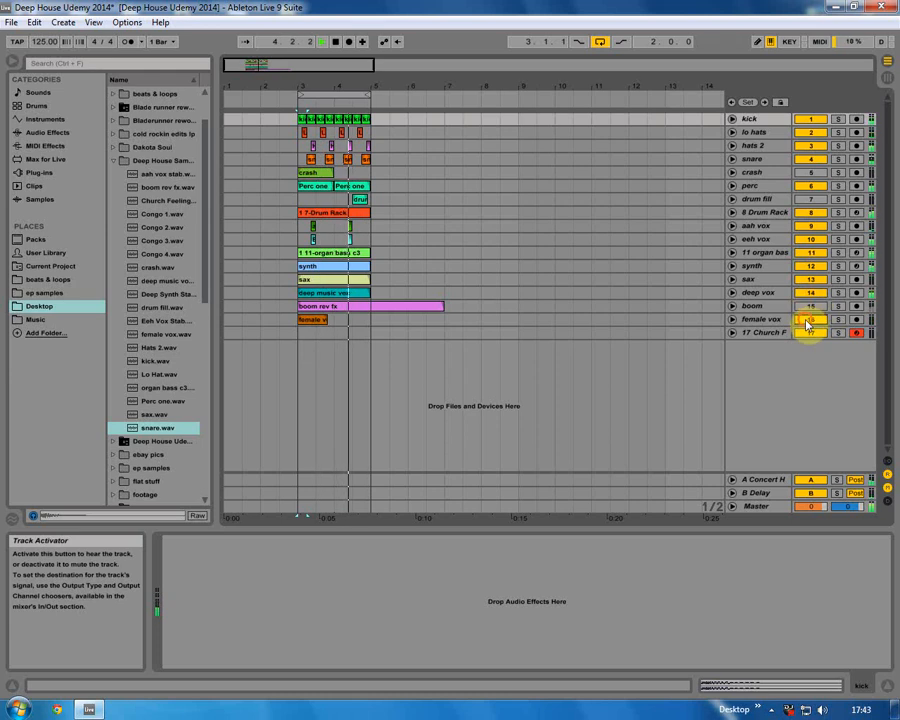
pyautogui.click(808, 309)
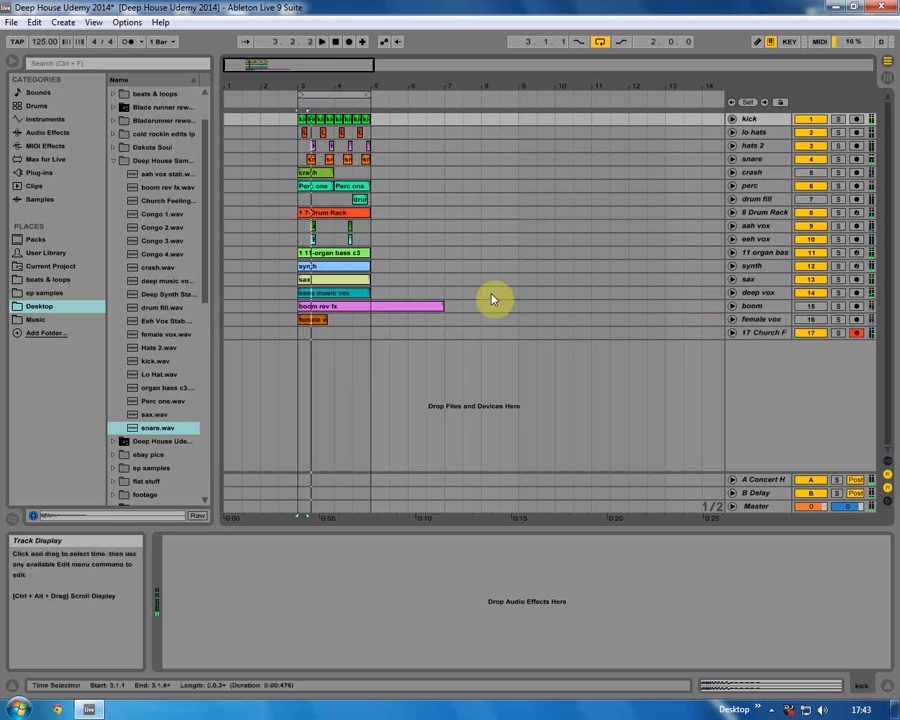
pyautogui.click(300, 118)
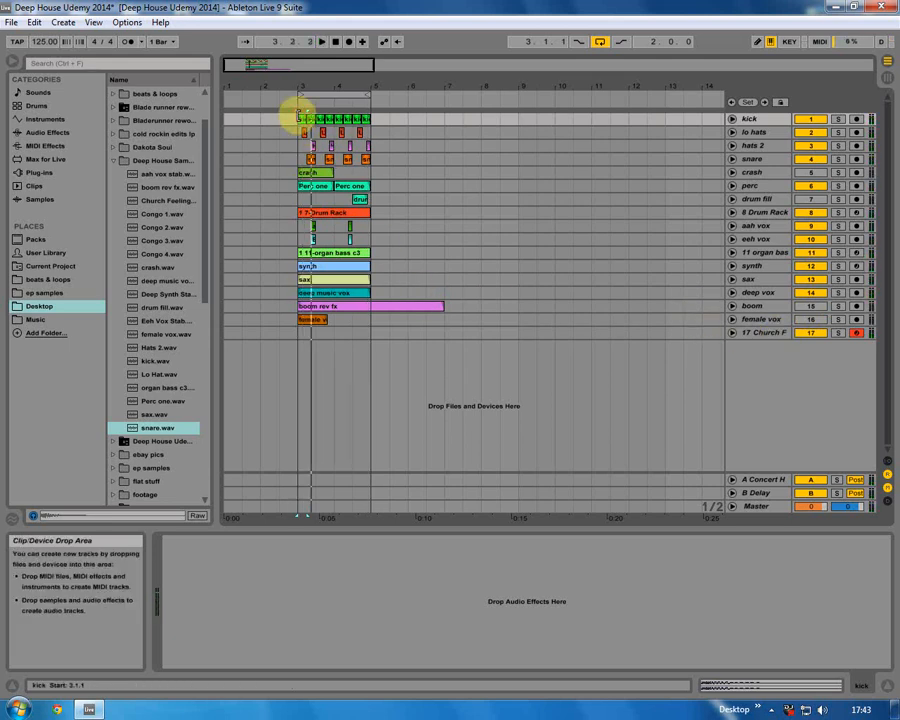